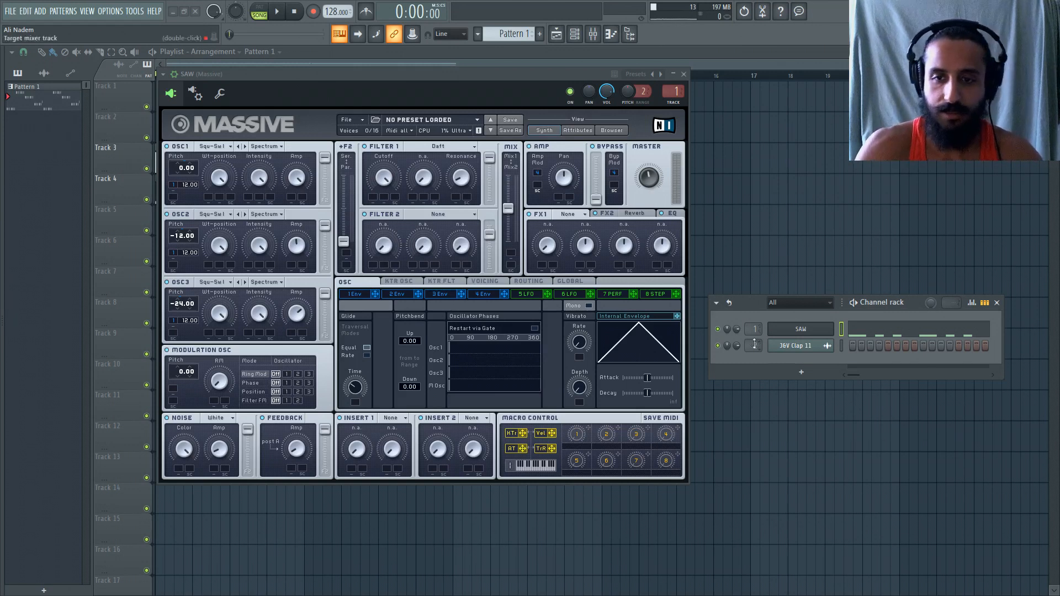
Play the arrangement to hear the saw and clap, close the SAW synth window, and stop playback.
{"action": "left_click_drag", "start_coordinate": [747, 303], "coordinate": [741, 300]}
{"action": "key", "text": "space"}
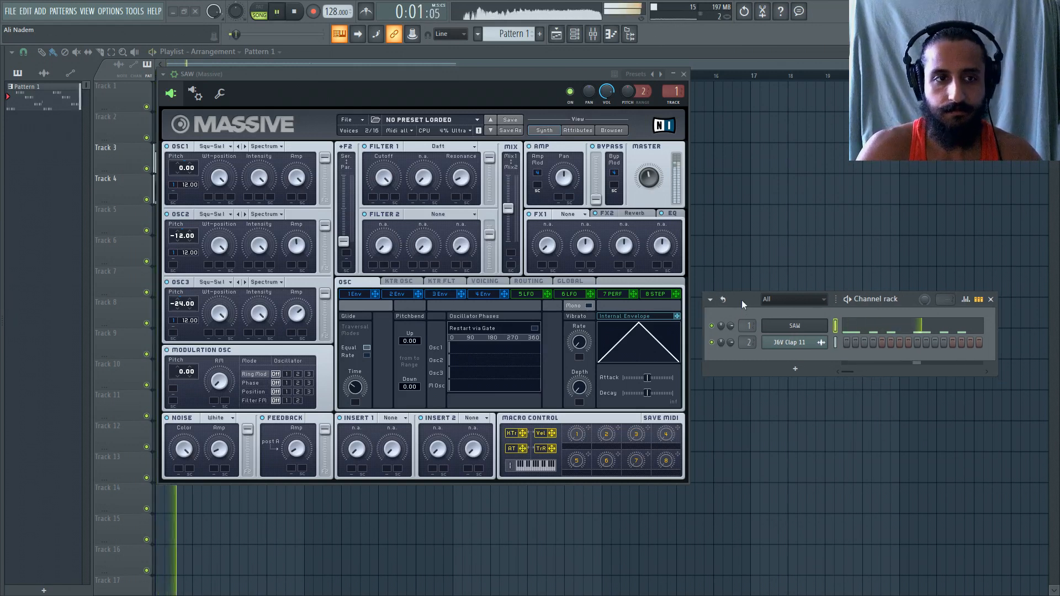
{"action": "left_click", "coordinate": [683, 74]}
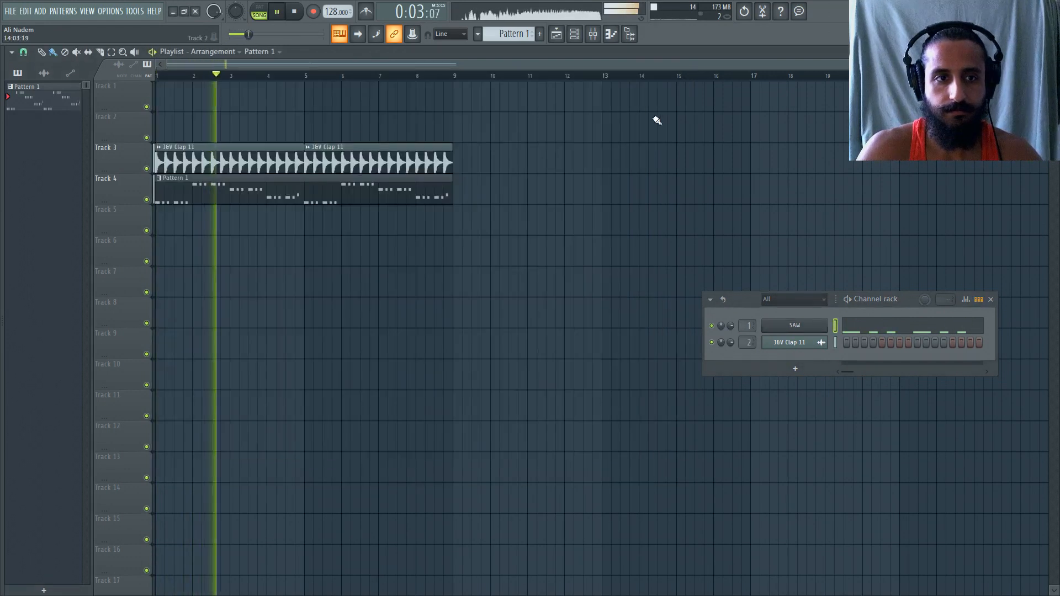
{"action": "left_click", "coordinate": [297, 15]}
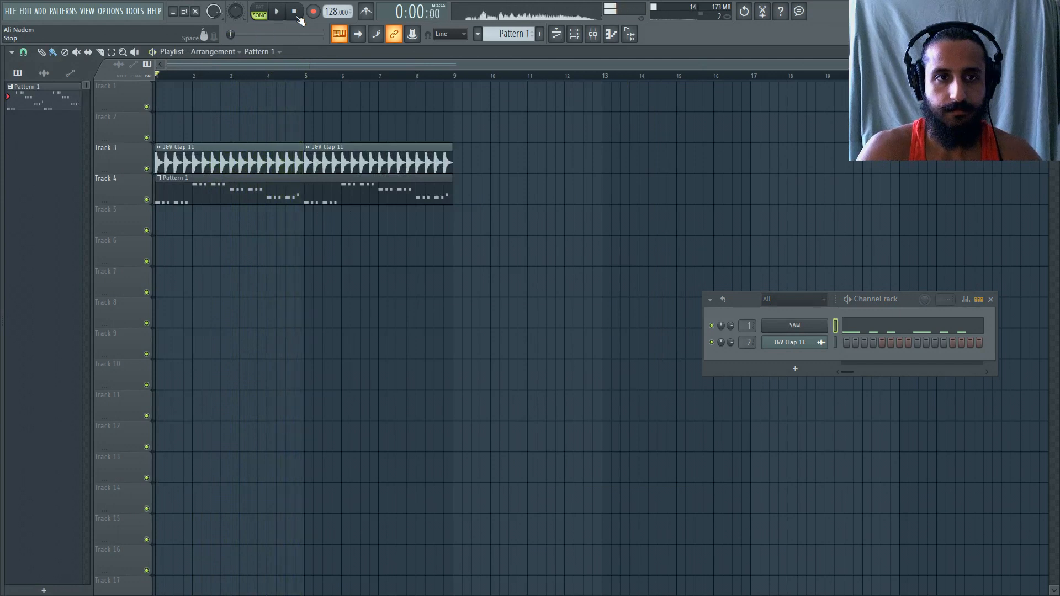
Open the SAW channel's synth and examine its voicing and unison spread settings.
{"action": "left_click", "coordinate": [795, 326]}
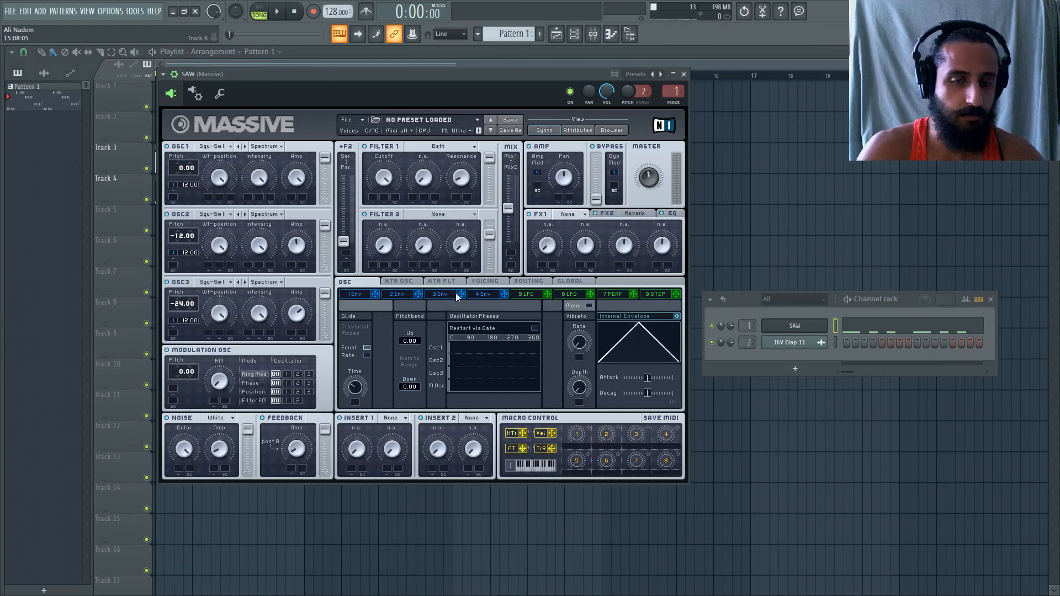
{"action": "left_click", "coordinate": [486, 280]}
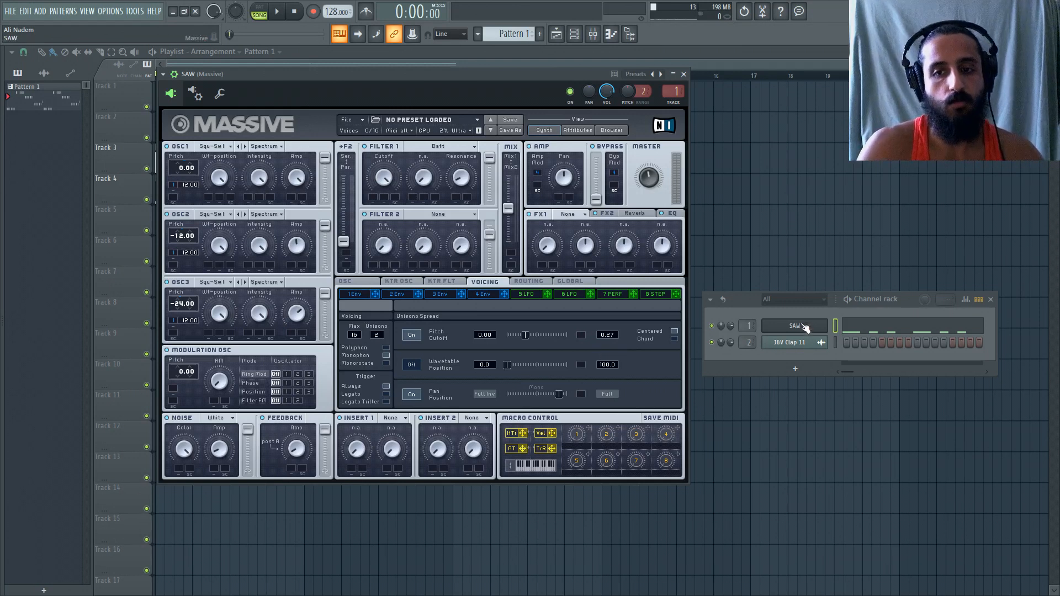
Clone the SAW channel in the channel rack.
{"action": "left_click_drag", "start_coordinate": [740, 298], "coordinate": [734, 336]}
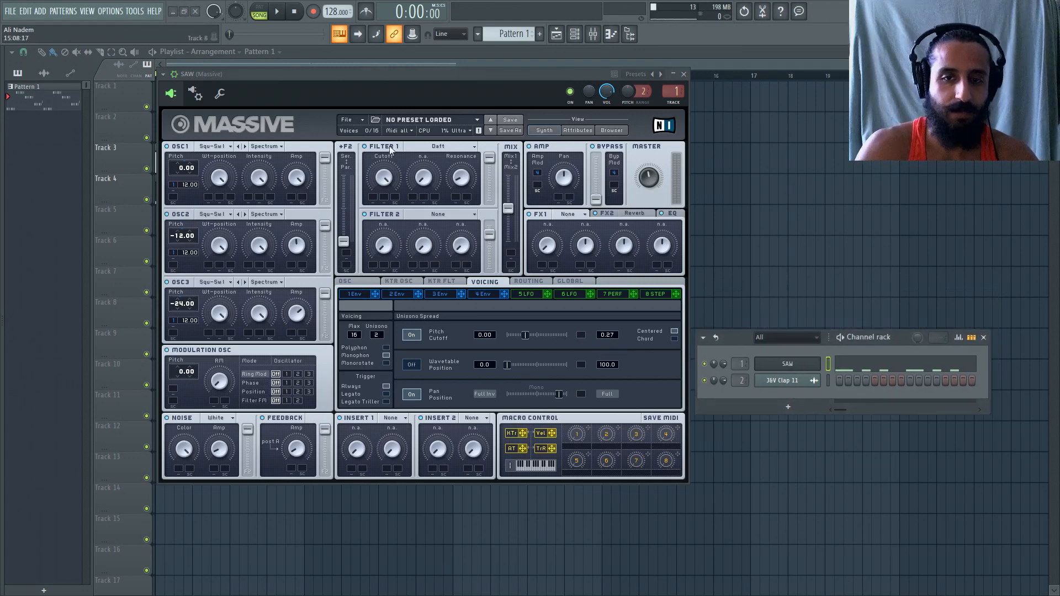
{"action": "right_click", "coordinate": [795, 363]}
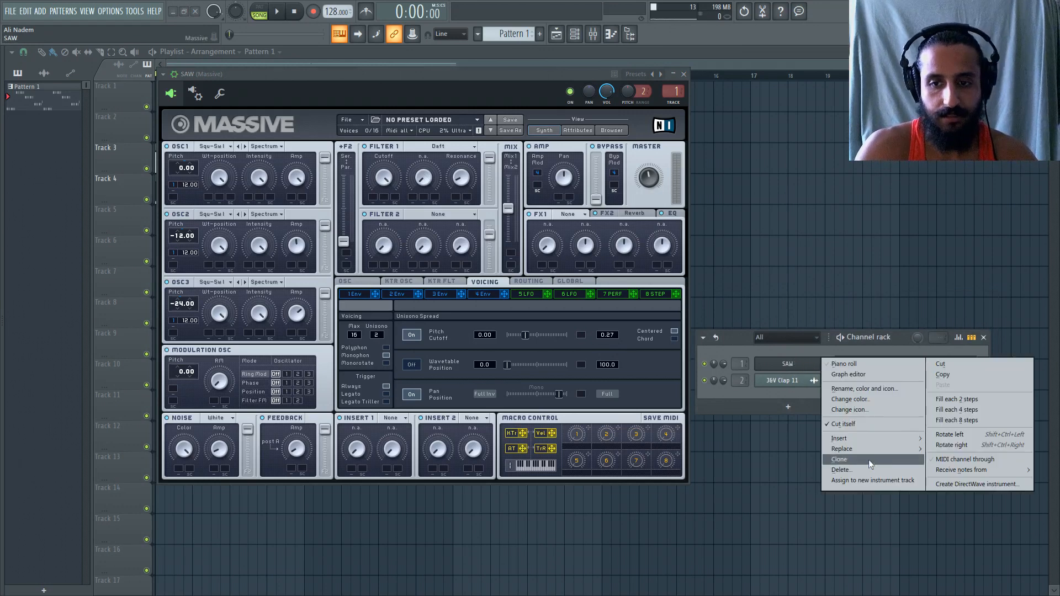
{"action": "left_click", "coordinate": [871, 464]}
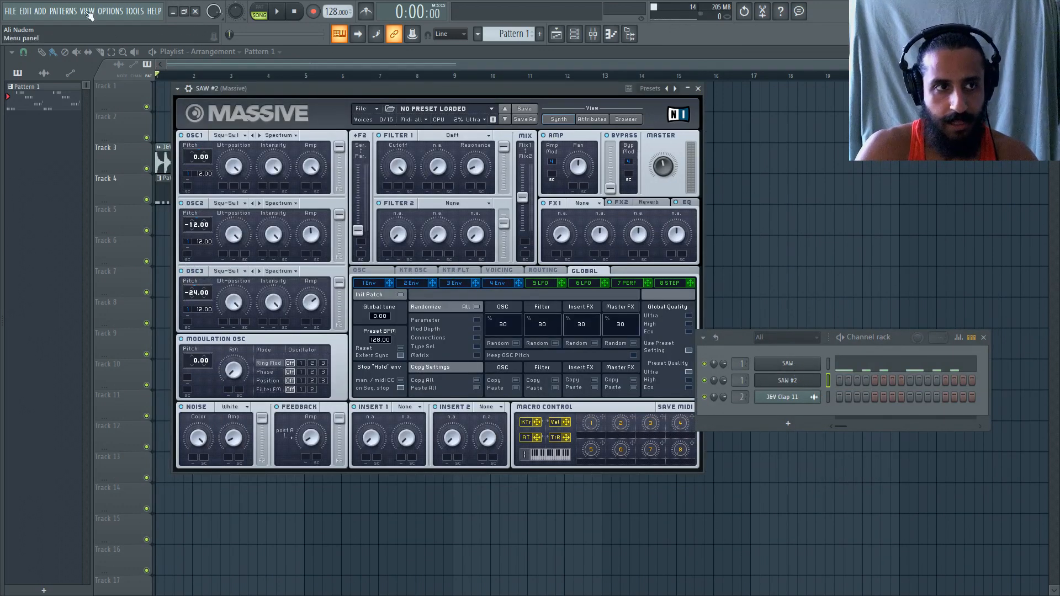
Add a Layer channel and set the SAW and SAW #2 channels as its children.
{"action": "left_click", "coordinate": [48, 11]}
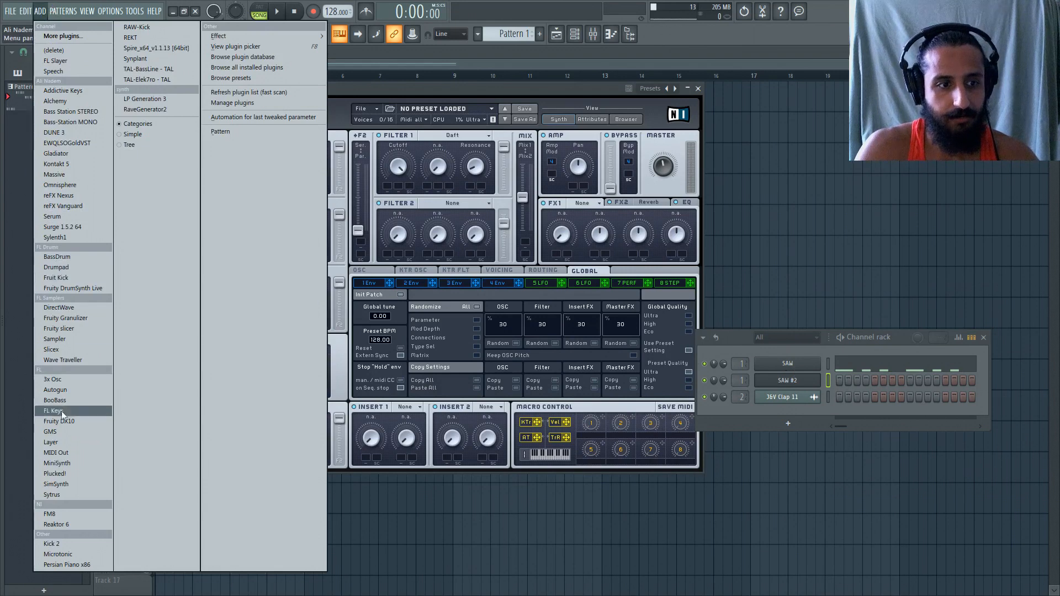
{"action": "left_click", "coordinate": [67, 443]}
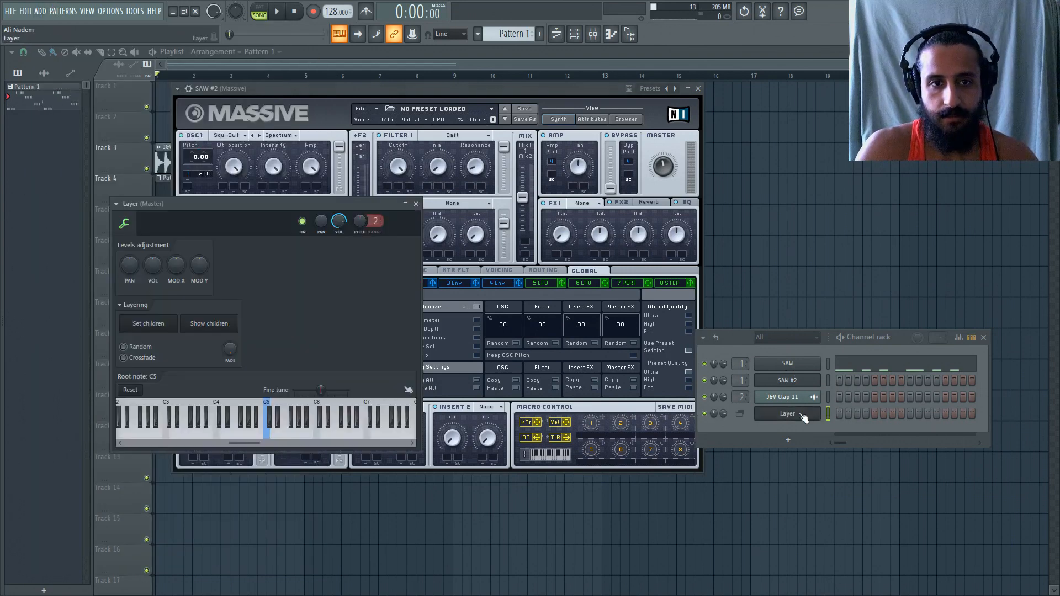
{"action": "right_click", "coordinate": [828, 380]}
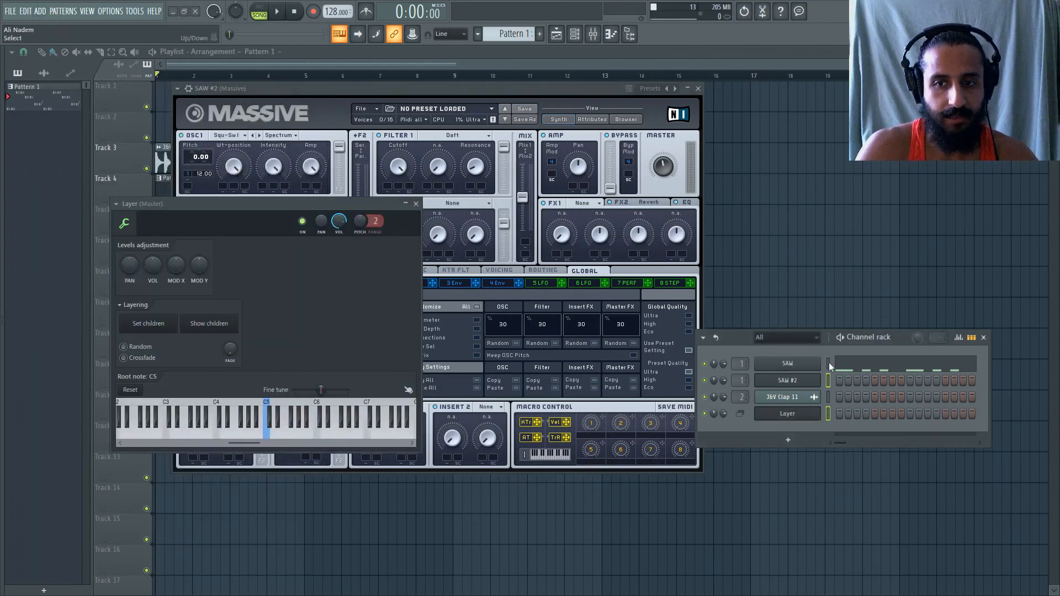
{"action": "right_click", "coordinate": [828, 364]}
{"action": "left_click", "coordinate": [149, 324]}
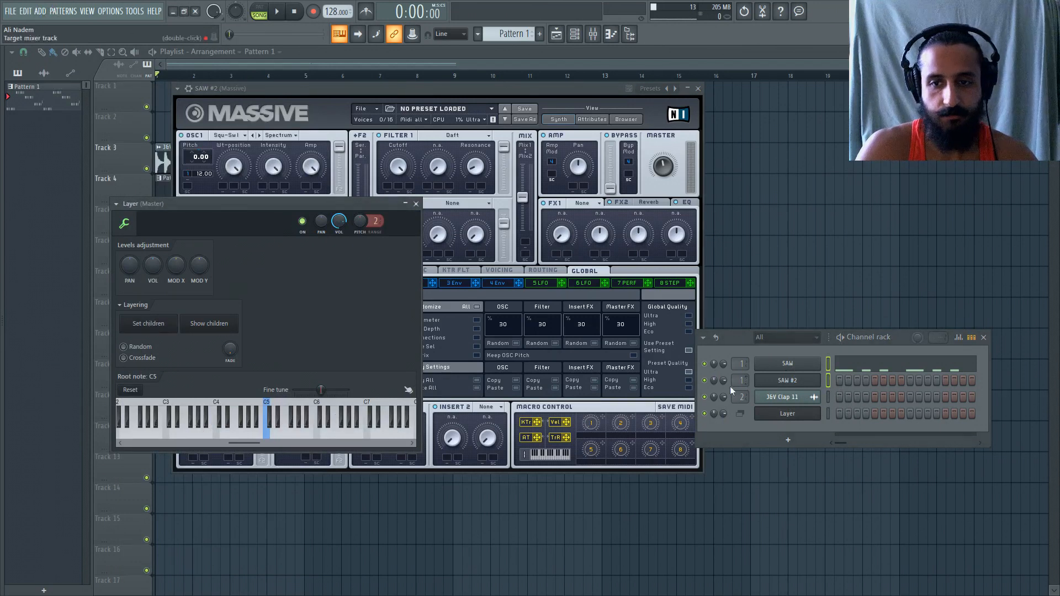
Move the note pattern from the SAW channel to the Layer channel by cutting and pasting it.
{"action": "right_click", "coordinate": [814, 369]}
{"action": "left_click", "coordinate": [943, 373]}
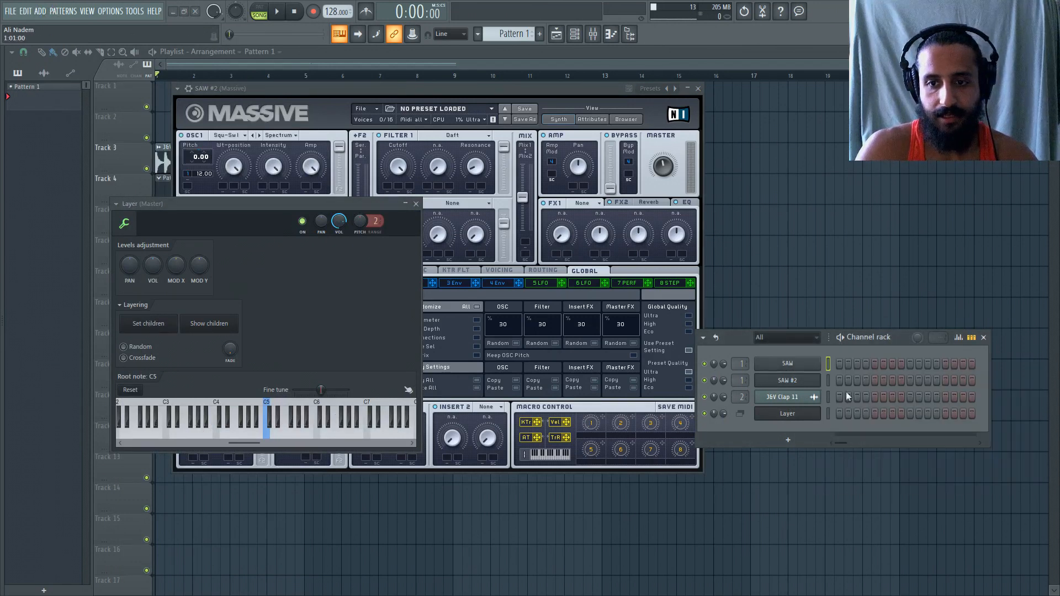
{"action": "right_click", "coordinate": [811, 418]}
{"action": "left_click", "coordinate": [944, 436]}
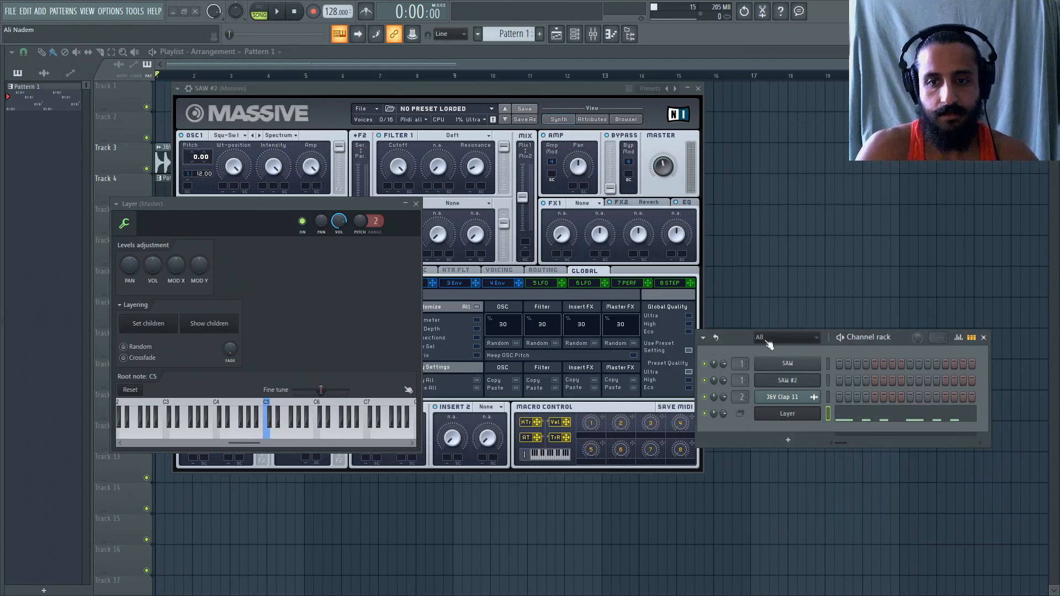
Open the SAW #2 synth, turn off its oscillators, and display envelope 4.
{"action": "left_click", "coordinate": [792, 382]}
{"action": "left_click", "coordinate": [791, 382]}
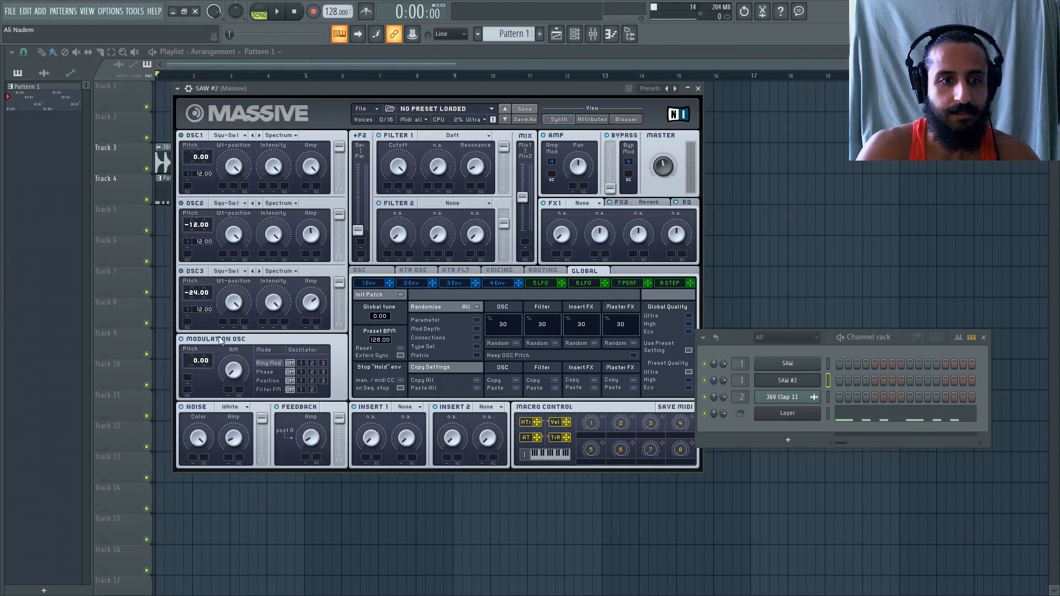
{"action": "left_click", "coordinate": [505, 283]}
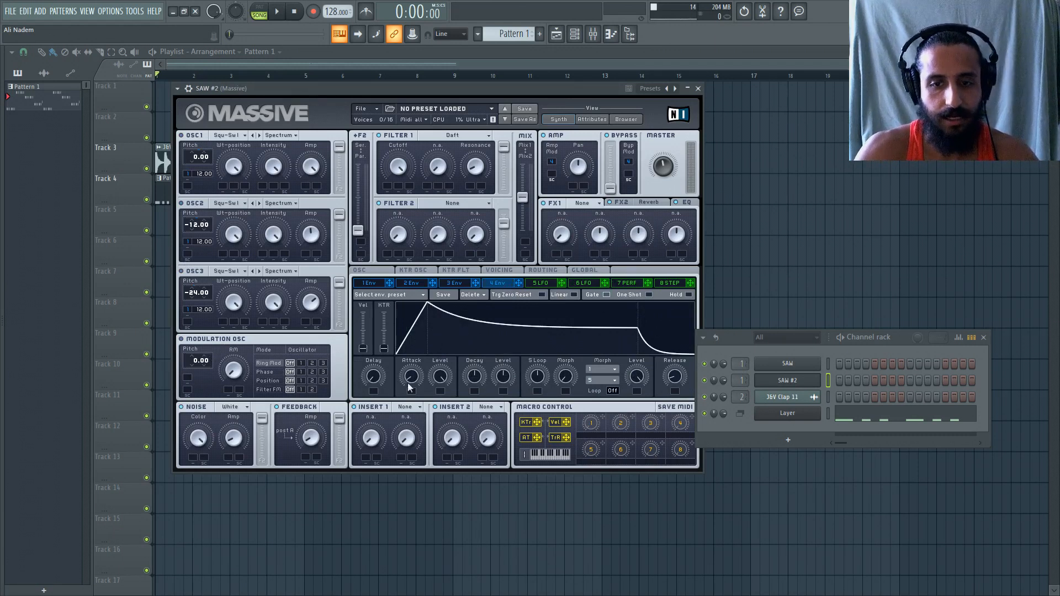
Try Bright Noise as the SAW #2 noise type and audition different noise amp levels during playback.
{"action": "left_click", "coordinate": [231, 406]}
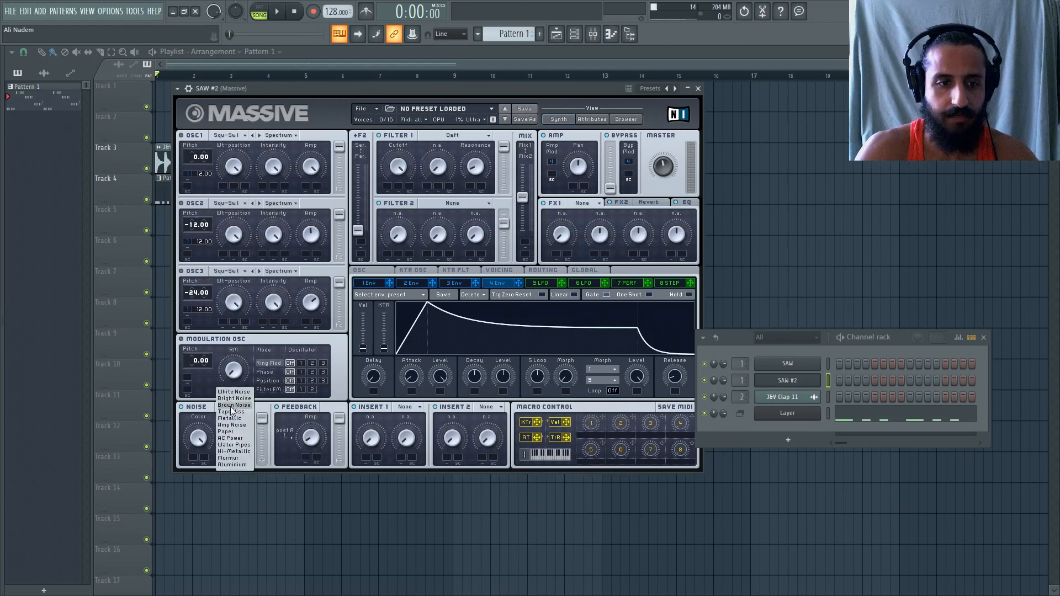
{"action": "left_click", "coordinate": [232, 398]}
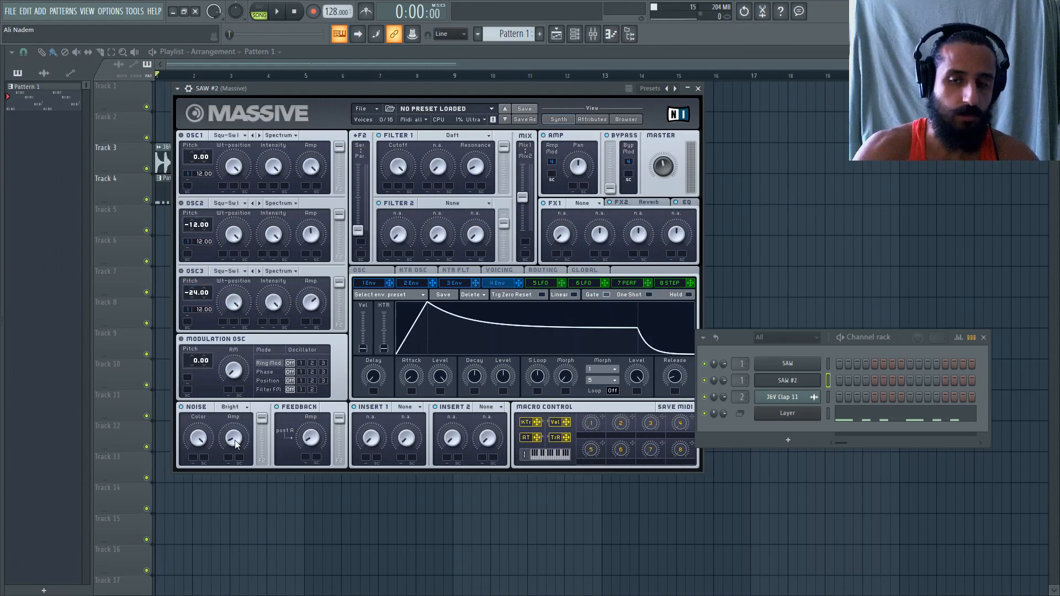
{"action": "left_click_drag", "start_coordinate": [233, 443], "coordinate": [246, 487]}
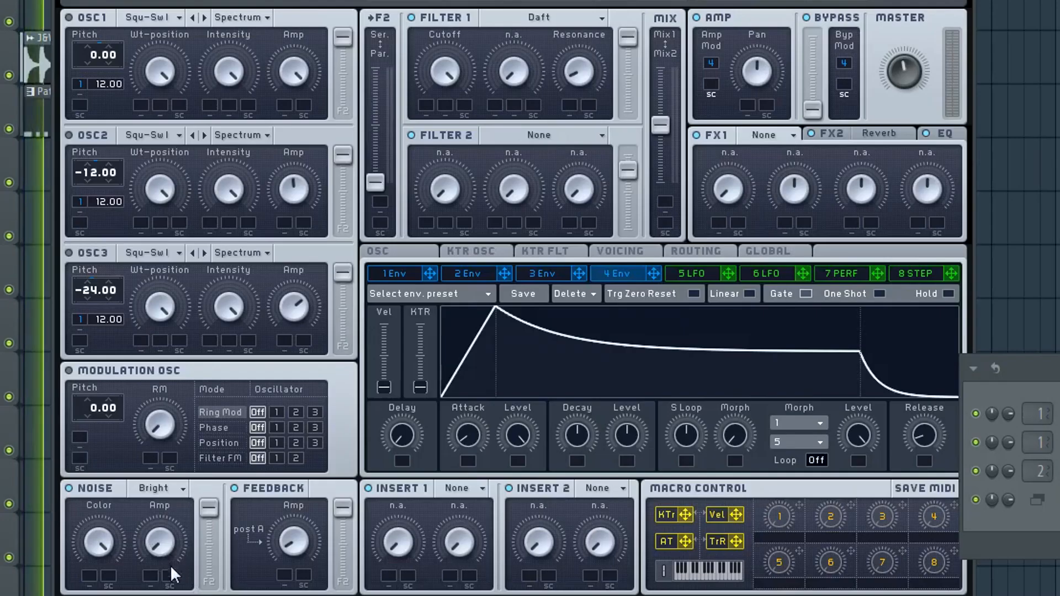
{"action": "left_click_drag", "start_coordinate": [167, 454], "coordinate": [151, 545]}
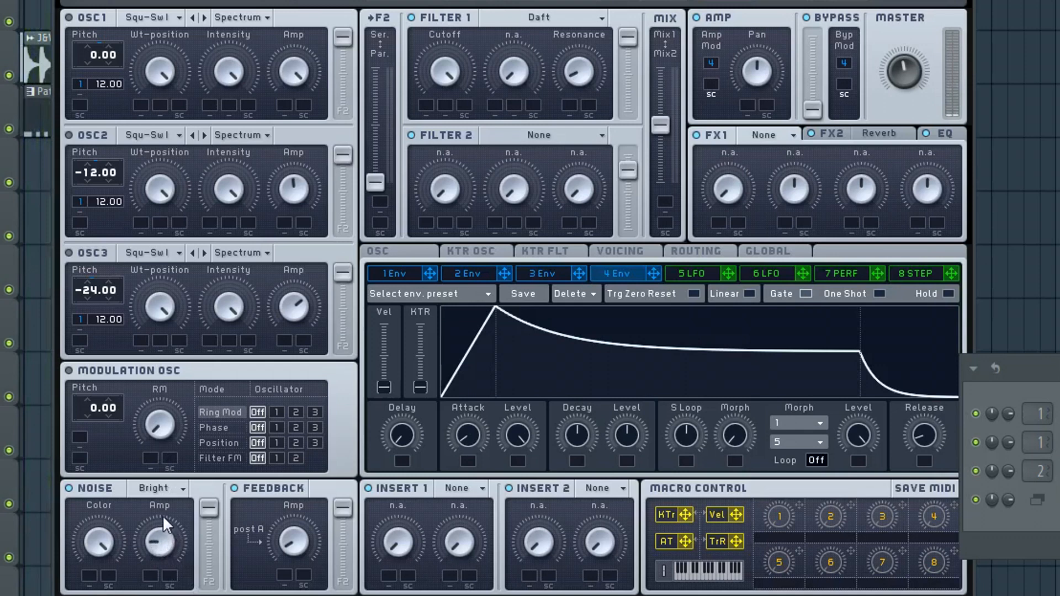
{"action": "left_click_drag", "start_coordinate": [162, 508], "coordinate": [167, 565]}
Set the SAW #2 noise type to White Noise and its noise amp to 20.
{"action": "left_click", "coordinate": [169, 489]}
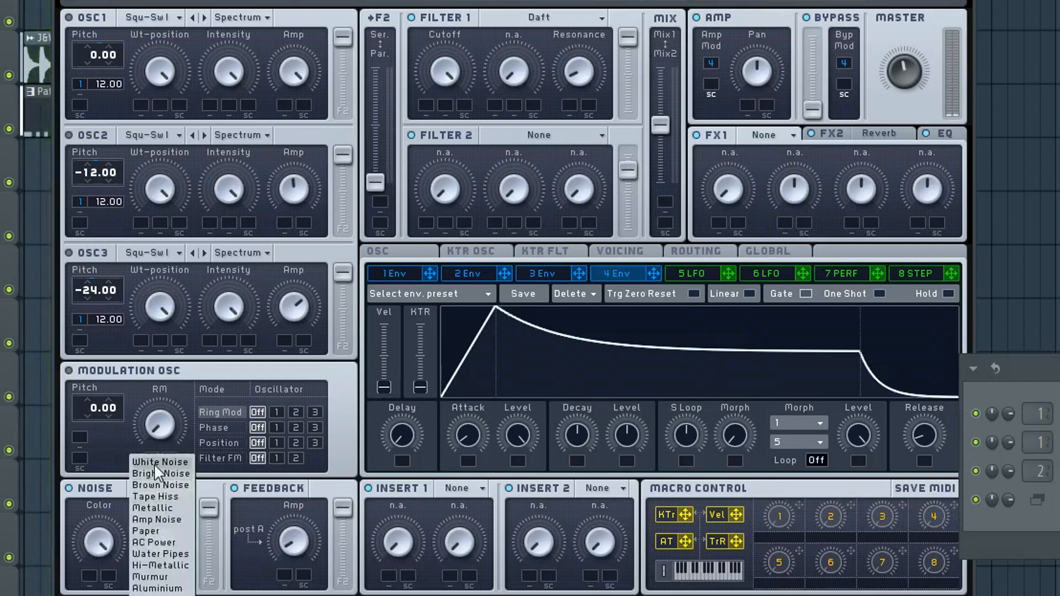
{"action": "left_click", "coordinate": [154, 463]}
{"action": "left_click", "coordinate": [162, 490]}
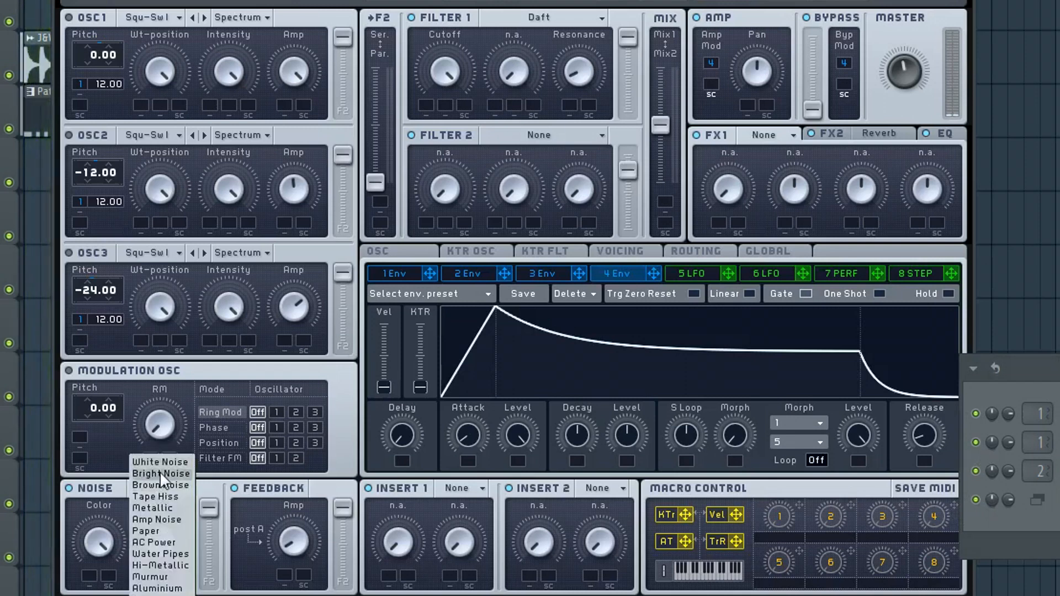
{"action": "left_click", "coordinate": [159, 463]}
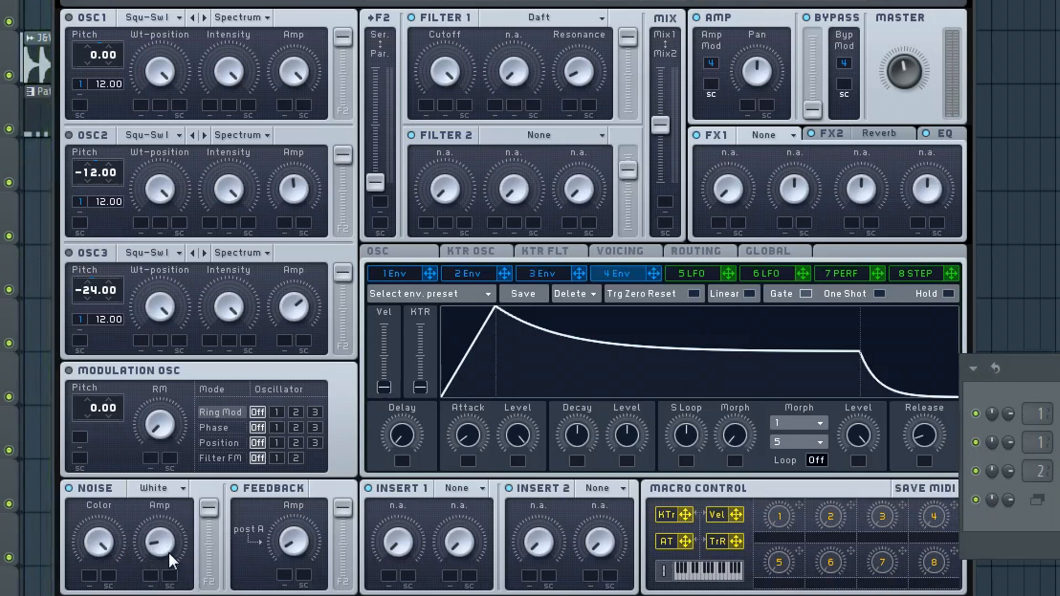
{"action": "mouse_move", "coordinate": [167, 551]}
{"action": "left_mouse_down"}
{"action": "mouse_move", "coordinate": [165, 521]}
{"action": "mouse_move", "coordinate": [161, 563]}
{"action": "mouse_move", "coordinate": [161, 541]}
{"action": "left_mouse_up"}
{"action": "key", "text": "space"}
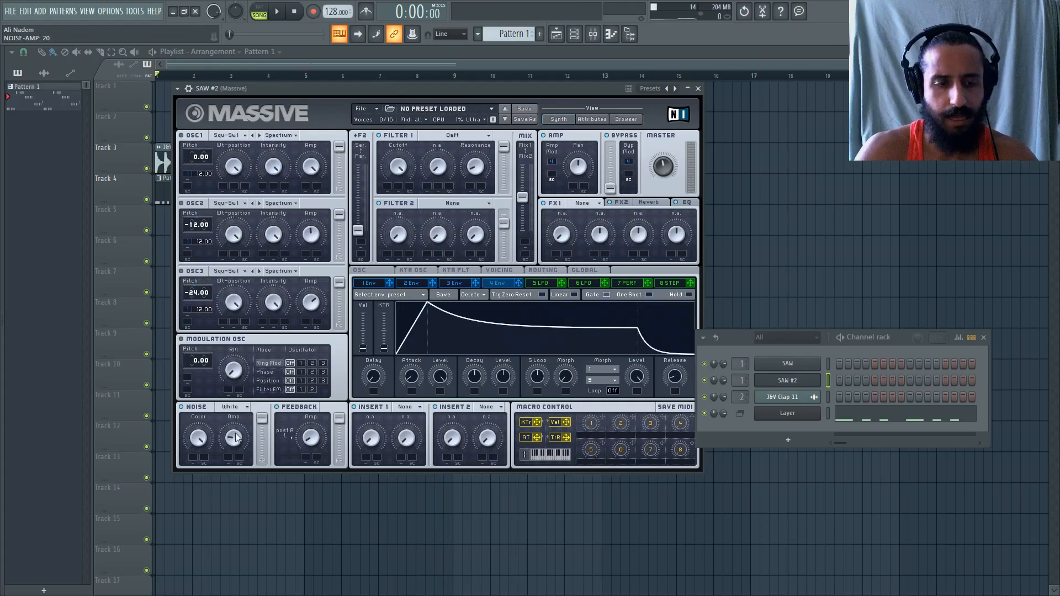
Clone the SAW #2 channel and make the clone mono with a unisono of 1 and a centred pan position.
{"action": "right_click", "coordinate": [794, 385]}
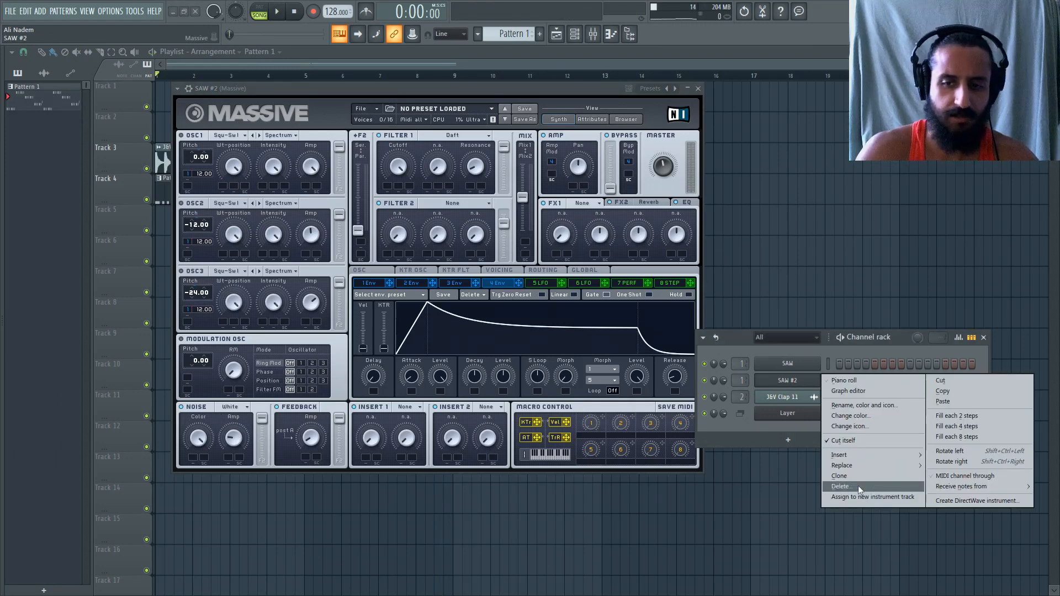
{"action": "left_click", "coordinate": [861, 472]}
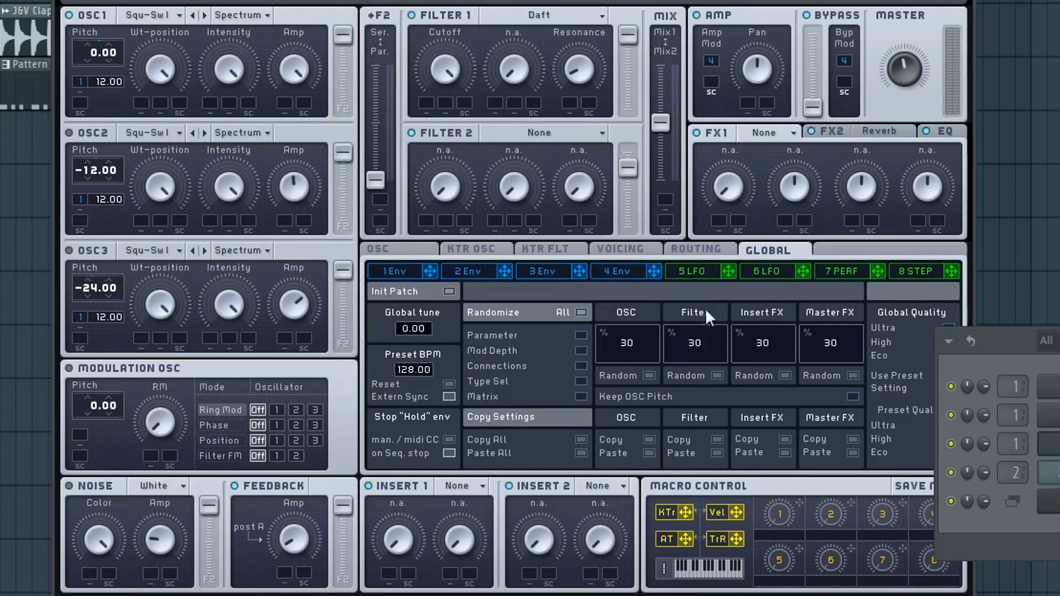
{"action": "left_click", "coordinate": [642, 252]}
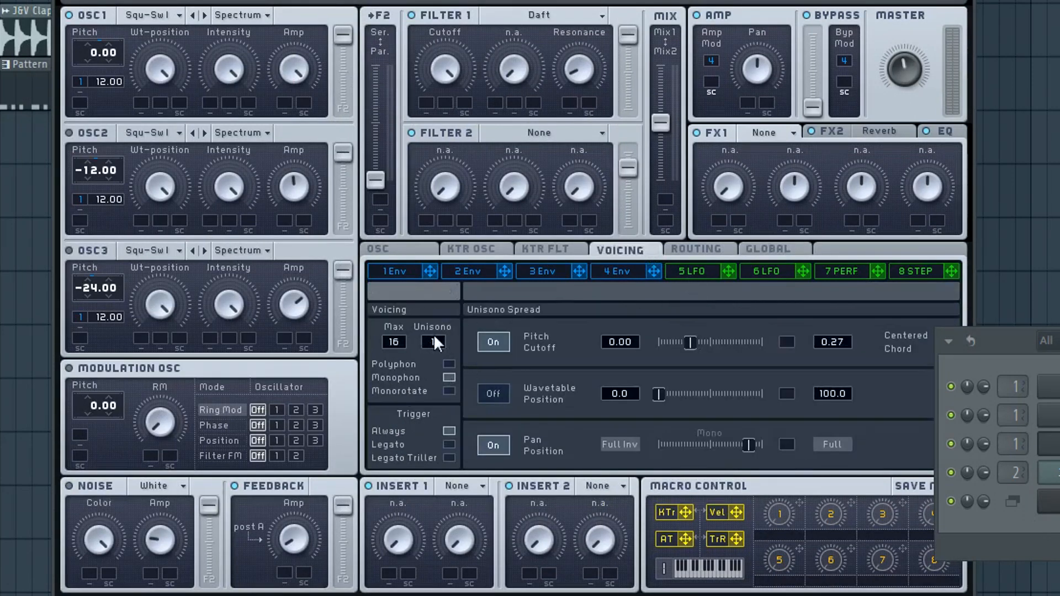
{"action": "double_click", "coordinate": [750, 444]}
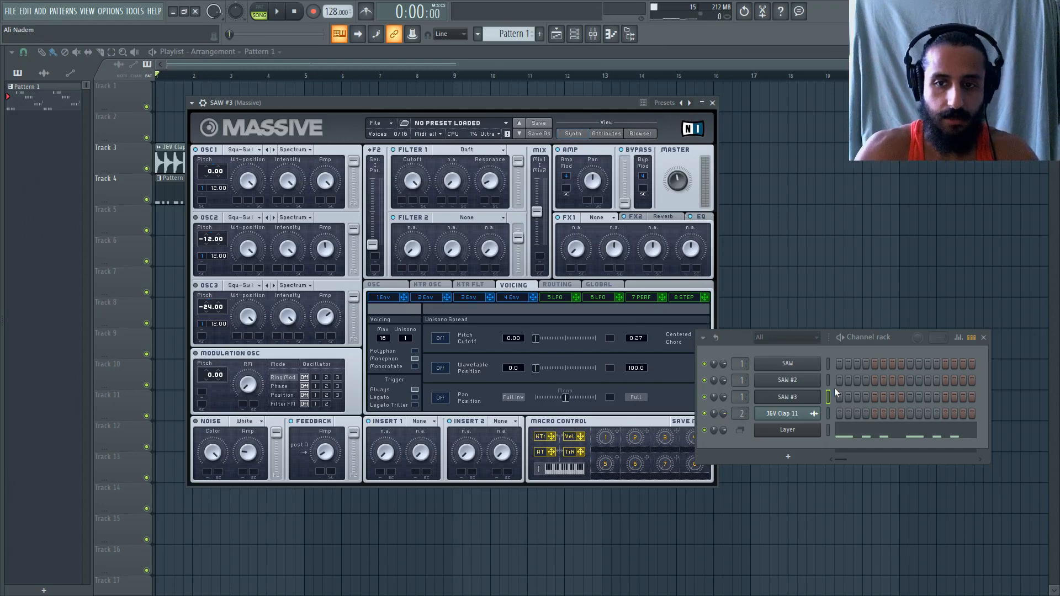
Rename the SAW #2 channel to NOISE LAYER.
{"action": "right_click", "coordinate": [802, 376]}
{"action": "left_click", "coordinate": [849, 402]}
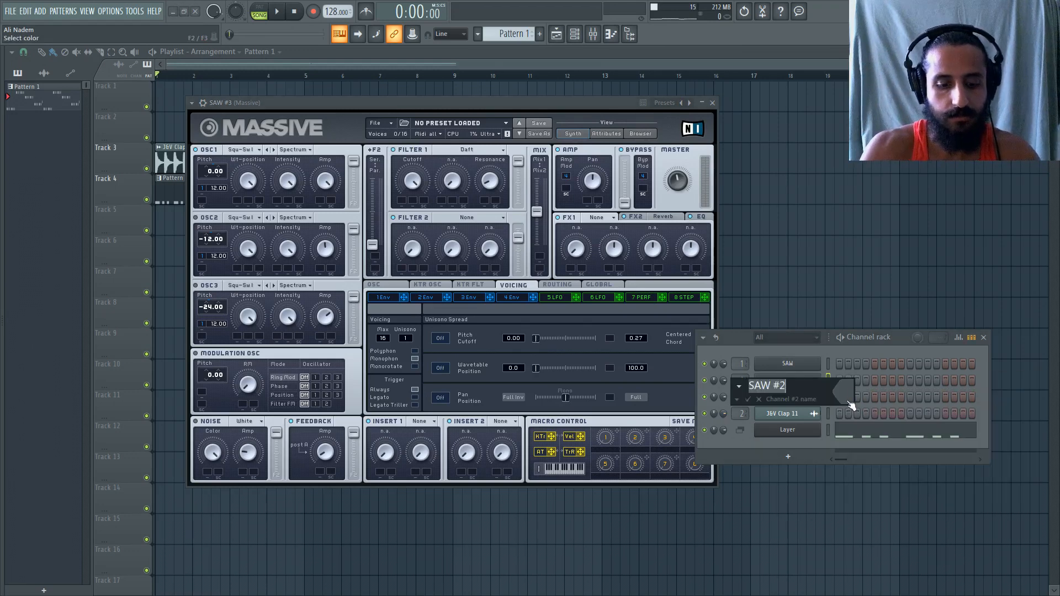
{"action": "type", "text": "NOISE LAYER"}
{"action": "key", "text": "Return"}
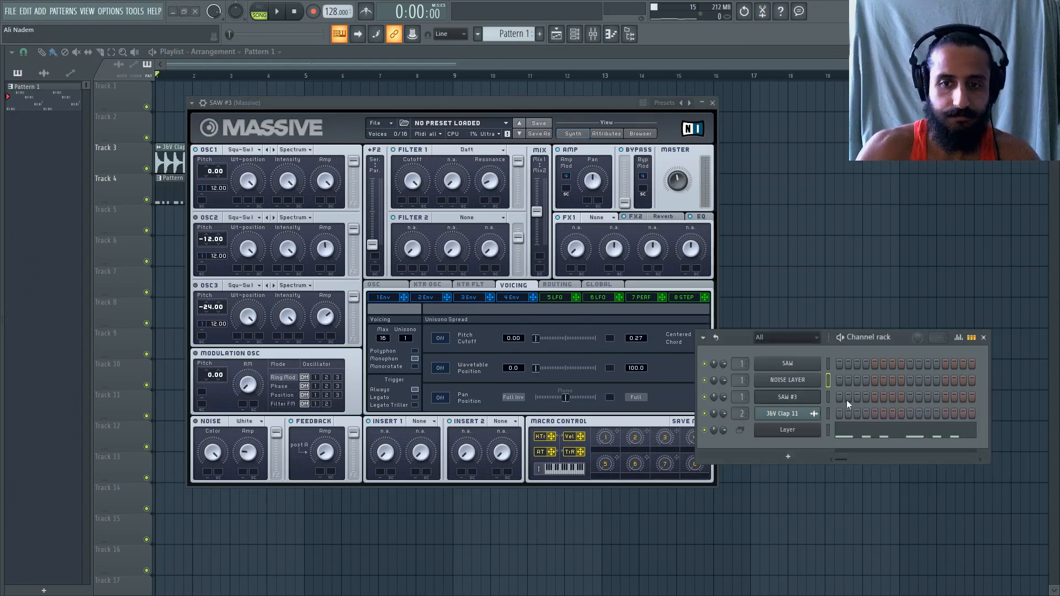
Rename the original SAW channel to WIDE SAW.
{"action": "right_click", "coordinate": [800, 366]}
{"action": "left_click", "coordinate": [837, 386]}
{"action": "type", "text": "WIDE SAW"}
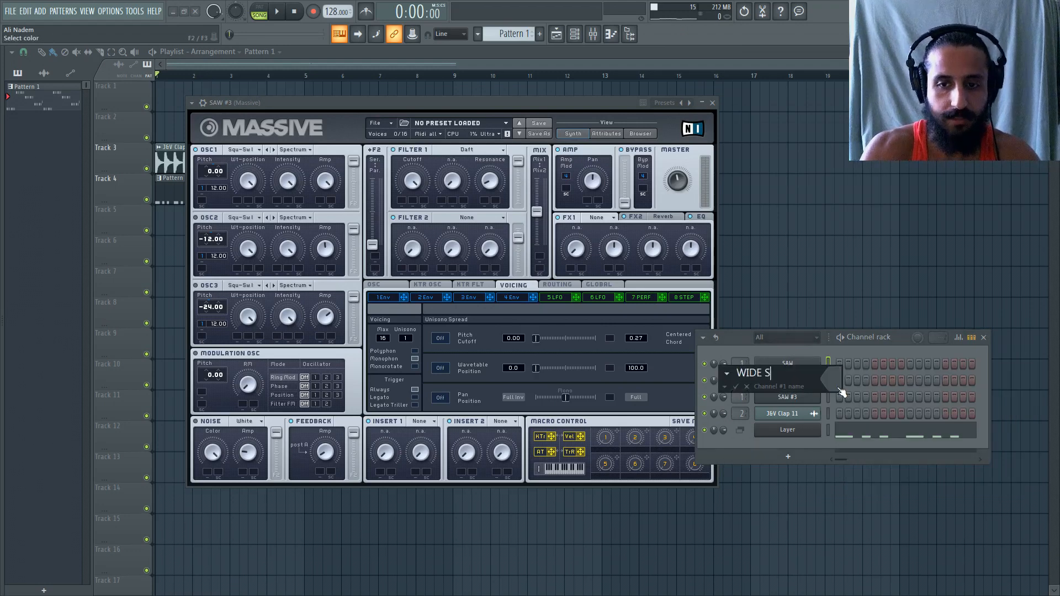
{"action": "key", "text": "Return"}
Rename the SAW #3 channel to MONO SAW.
{"action": "right_click", "coordinate": [812, 393]}
{"action": "left_click", "coordinate": [843, 413]}
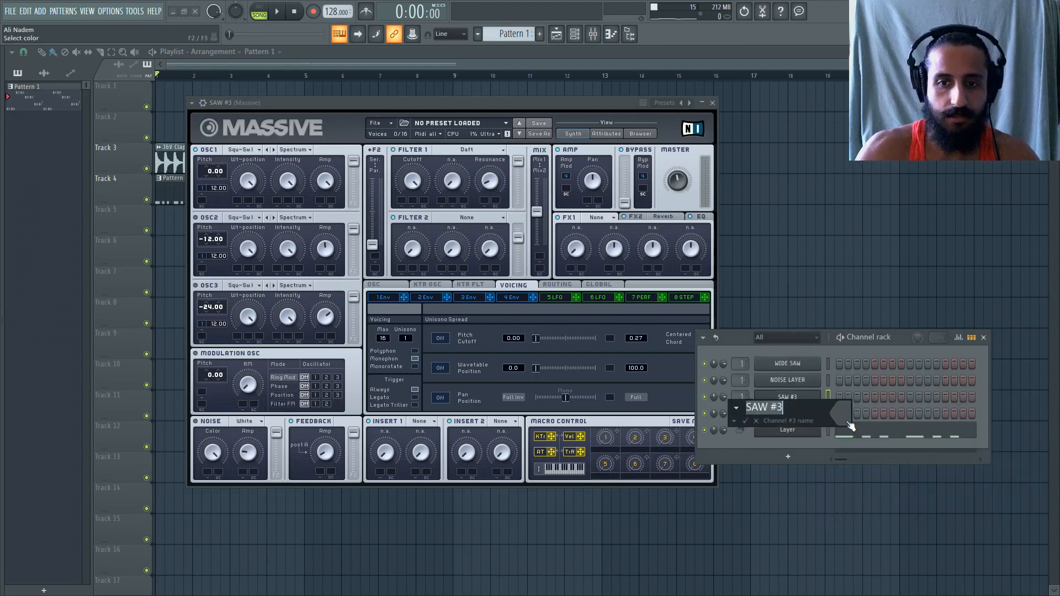
{"action": "type", "text": "MONO SAW"}
{"action": "key", "text": "Return"}
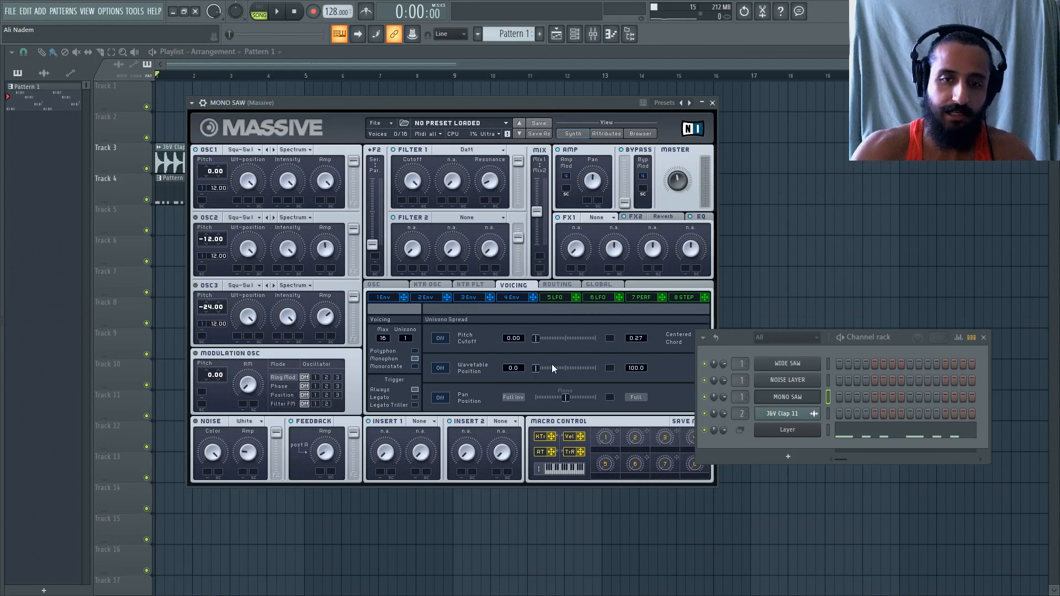
Set the WIDE SAW, NOISE LAYER and MONO SAW channels as children of the Layer channel.
{"action": "key", "text": "space"}
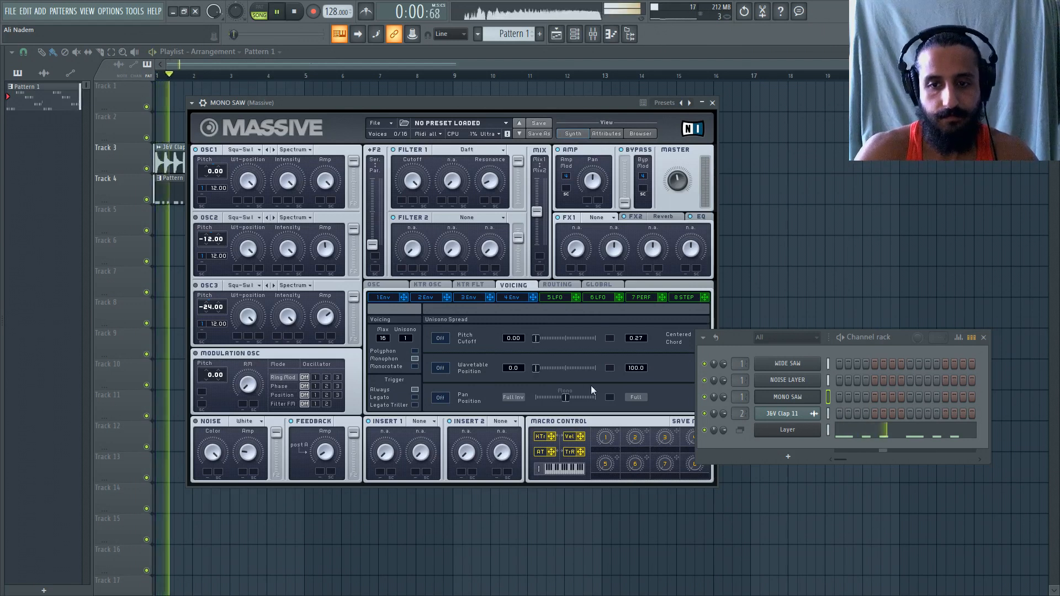
{"action": "key", "text": "space"}
{"action": "left_click", "coordinate": [787, 430]}
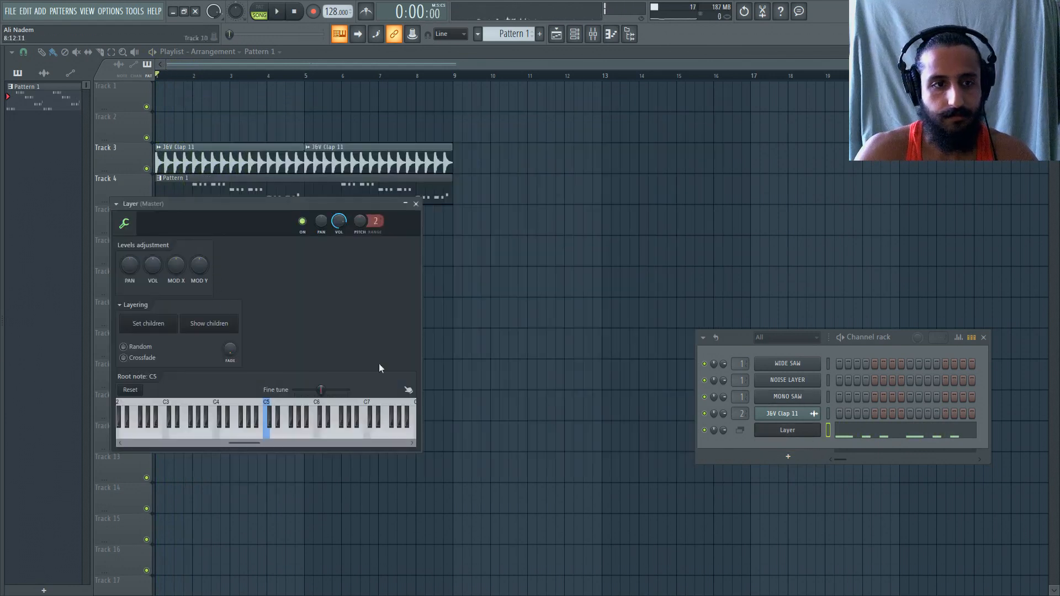
{"action": "right_click", "coordinate": [828, 397]}
{"action": "right_click", "coordinate": [828, 380]}
{"action": "right_click", "coordinate": [827, 364]}
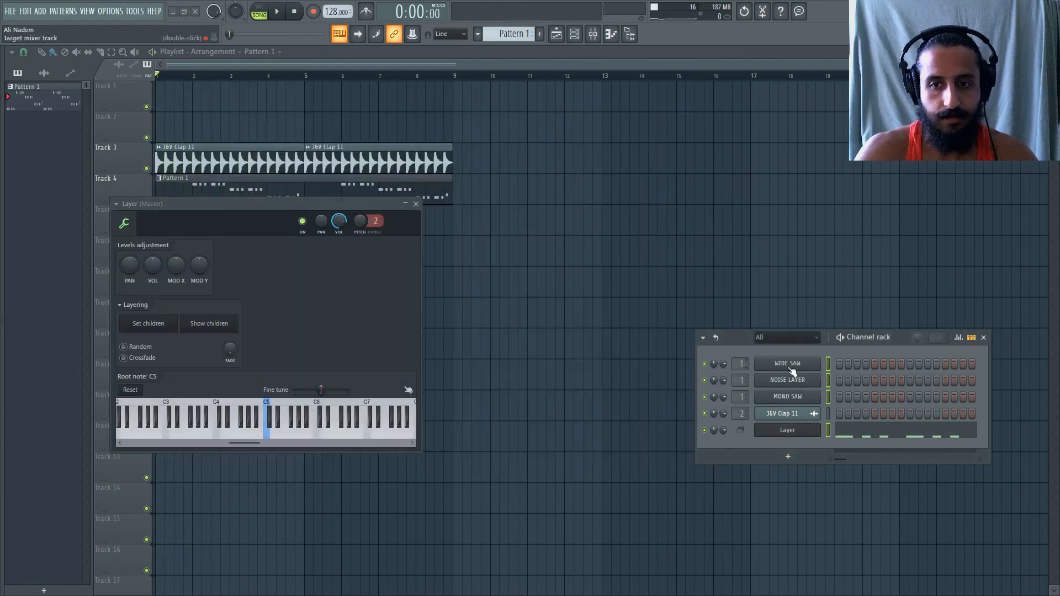
{"action": "left_click", "coordinate": [176, 331]}
During playback, set MONO SAW's OSC1 pitch to -12.00, raise its master level and show its FX2 reverb settings.
{"action": "key", "text": "space"}
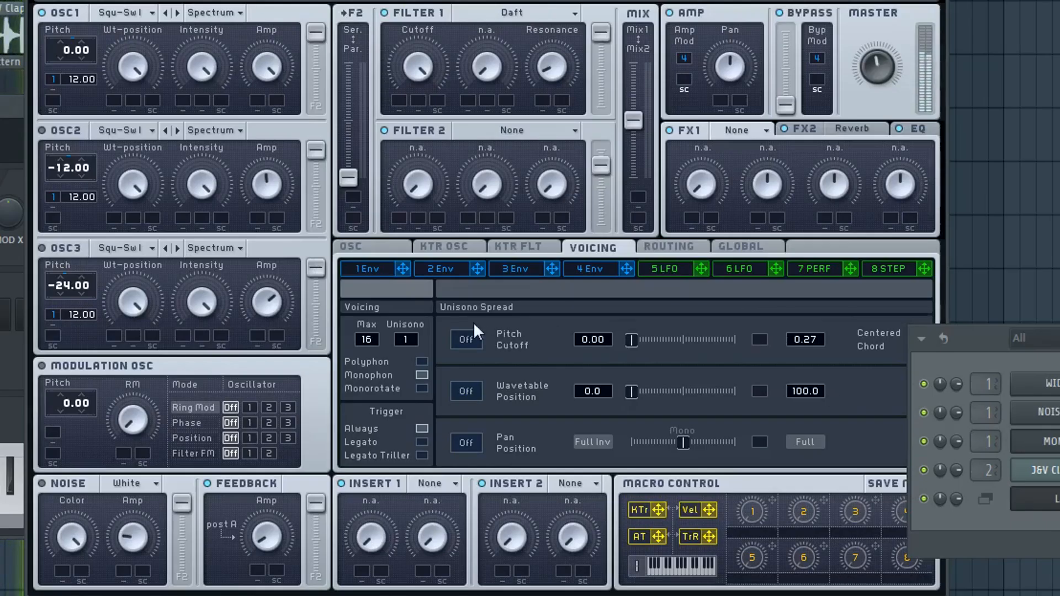
{"action": "left_click_drag", "start_coordinate": [67, 53], "coordinate": [67, 73]}
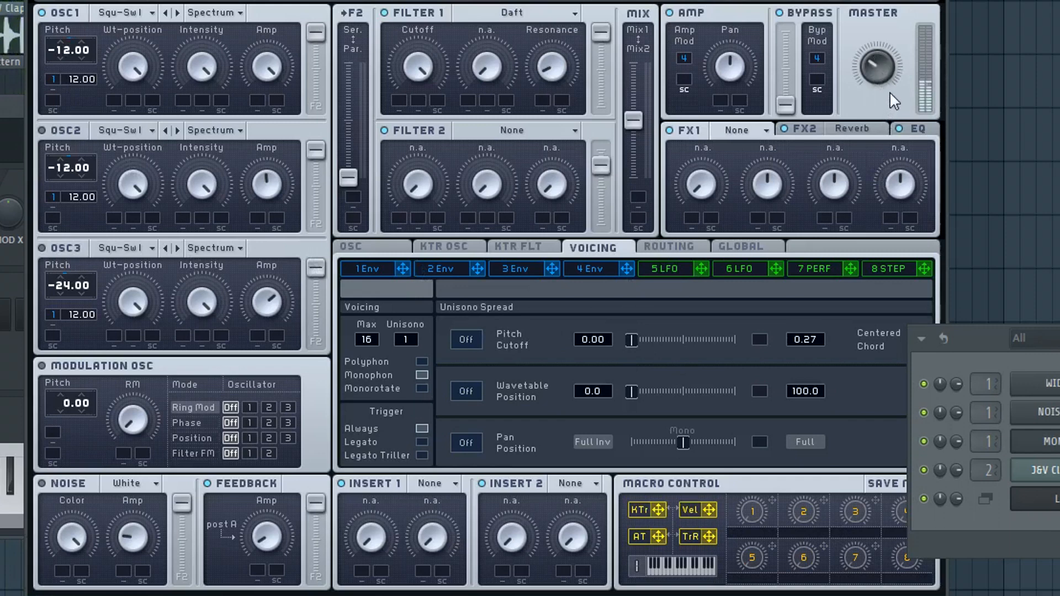
{"action": "left_click_drag", "start_coordinate": [890, 91], "coordinate": [896, 73]}
{"action": "left_click", "coordinate": [844, 128]}
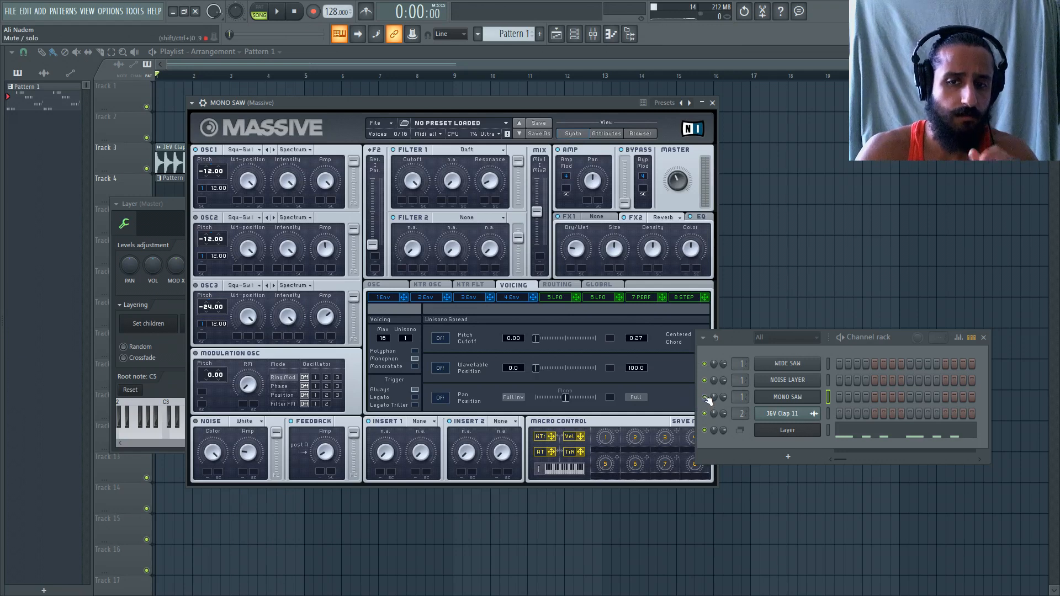
Compare the sound with the MONO SAW and NOISE LAYER channels muted and unmuted, leaving both on.
{"action": "left_click", "coordinate": [706, 398]}
{"action": "left_click", "coordinate": [705, 381]}
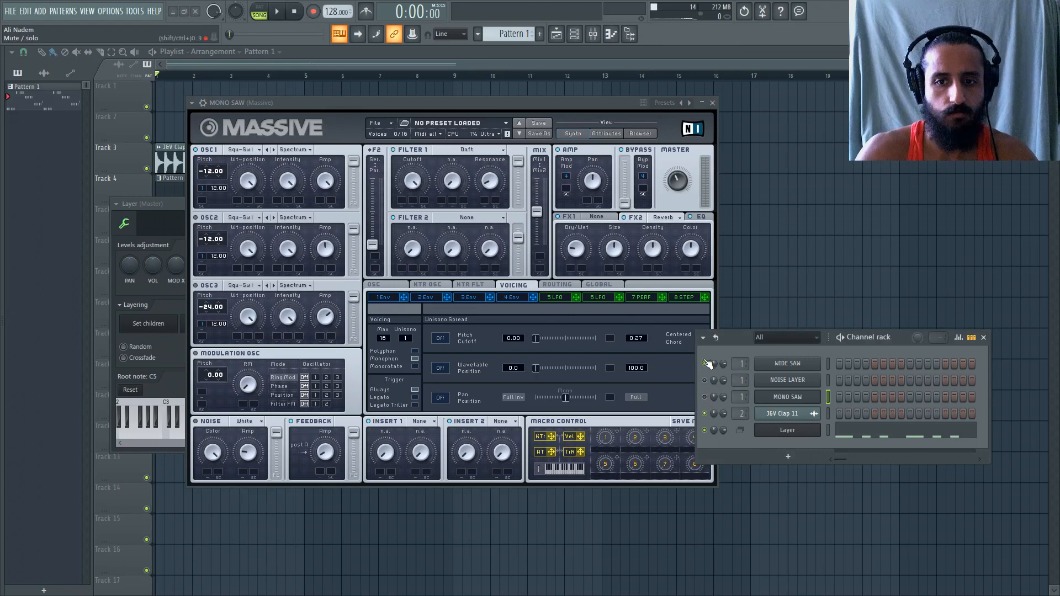
{"action": "key", "text": "space"}
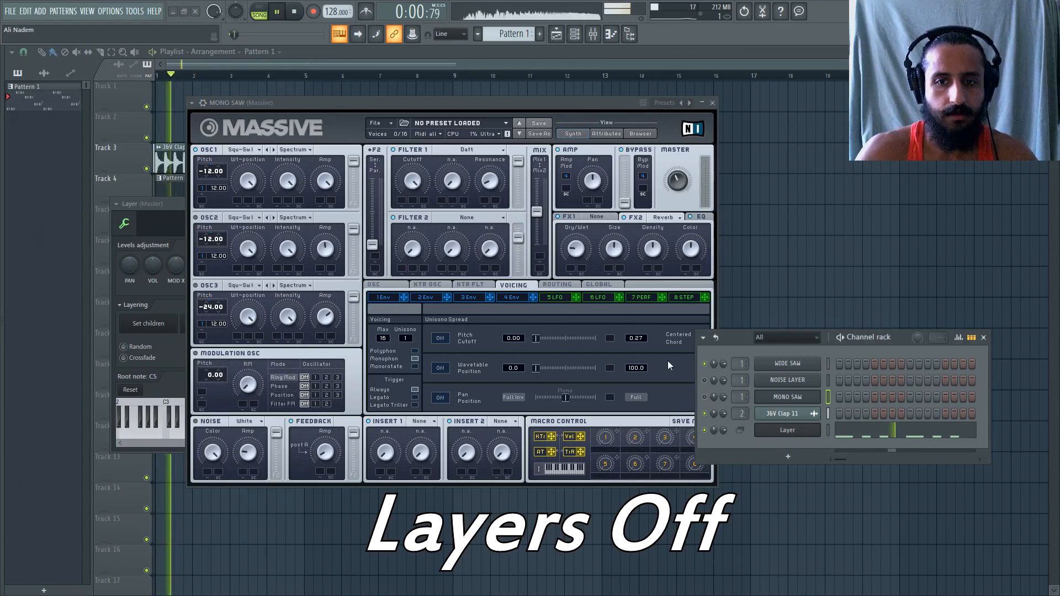
{"action": "key", "text": "space"}
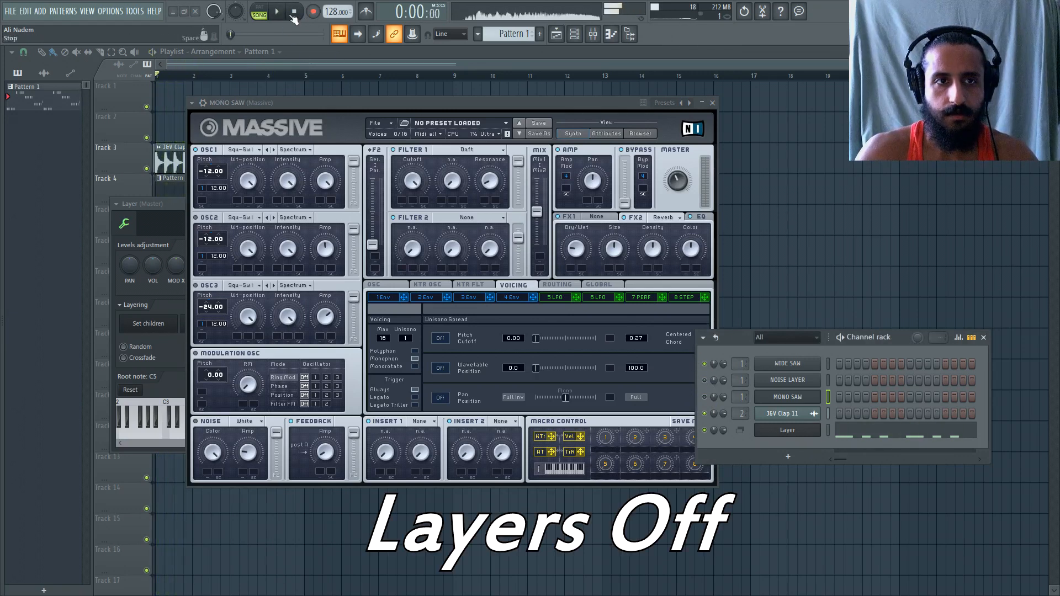
{"action": "left_click", "coordinate": [704, 380]}
{"action": "left_click", "coordinate": [704, 397]}
{"action": "key", "text": "space"}
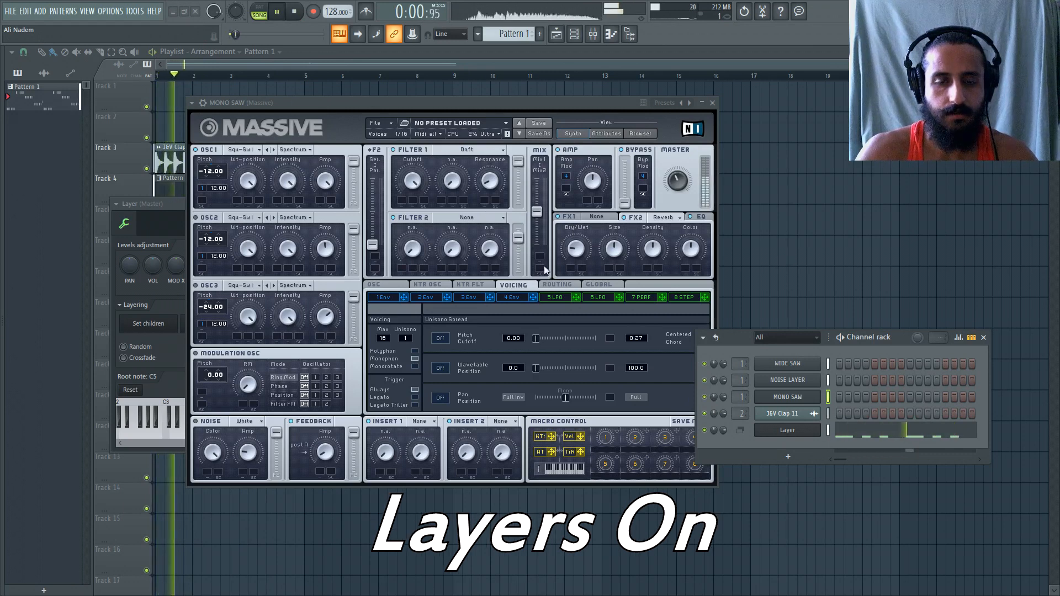
{"action": "left_click", "coordinate": [297, 12]}
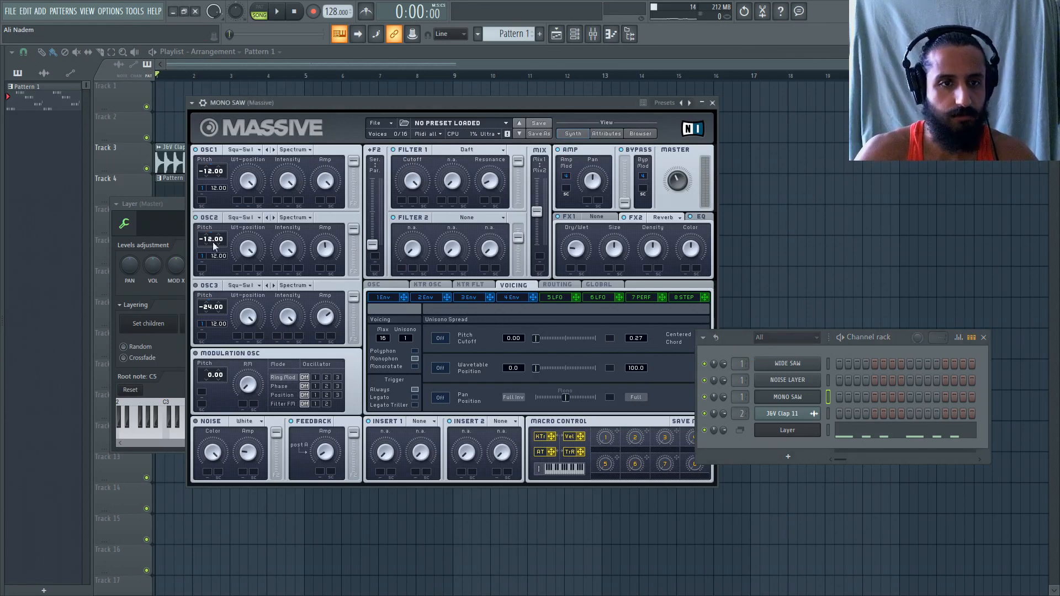
Try MONO SAW's OSC2 at a pitch of -24.00, sweeping its amp level during playback.
{"action": "left_click_drag", "start_coordinate": [213, 244], "coordinate": [211, 253]}
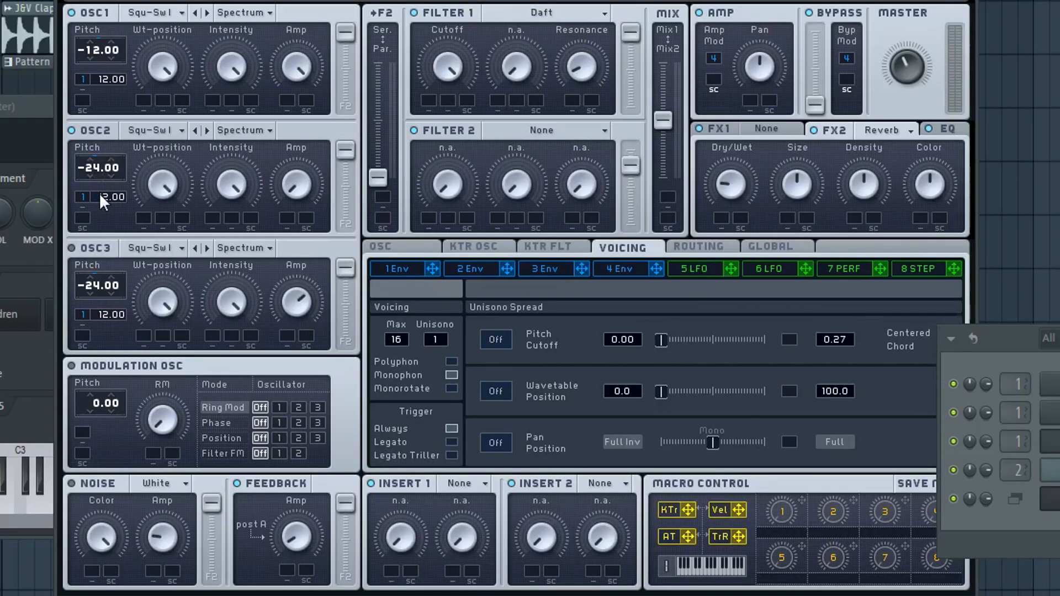
{"action": "left_click_drag", "start_coordinate": [303, 183], "coordinate": [332, 216]}
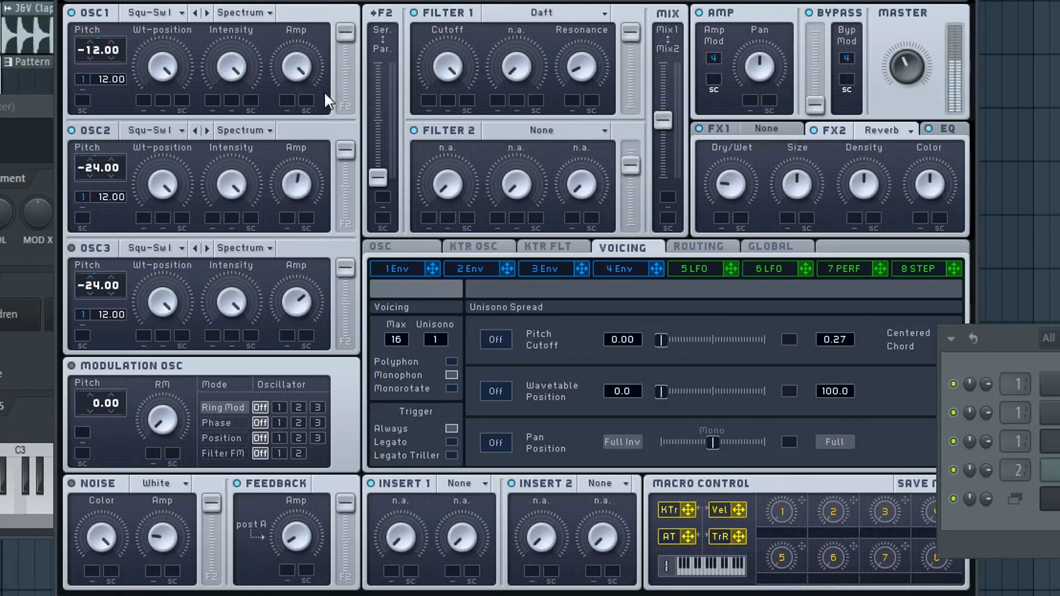
{"action": "left_click_drag", "start_coordinate": [323, 91], "coordinate": [338, 14]}
Try OSC2 in MONO SAW at a pitch of 12.00 while varying its amp level.
{"action": "left_click_drag", "start_coordinate": [296, 184], "coordinate": [300, 290]}
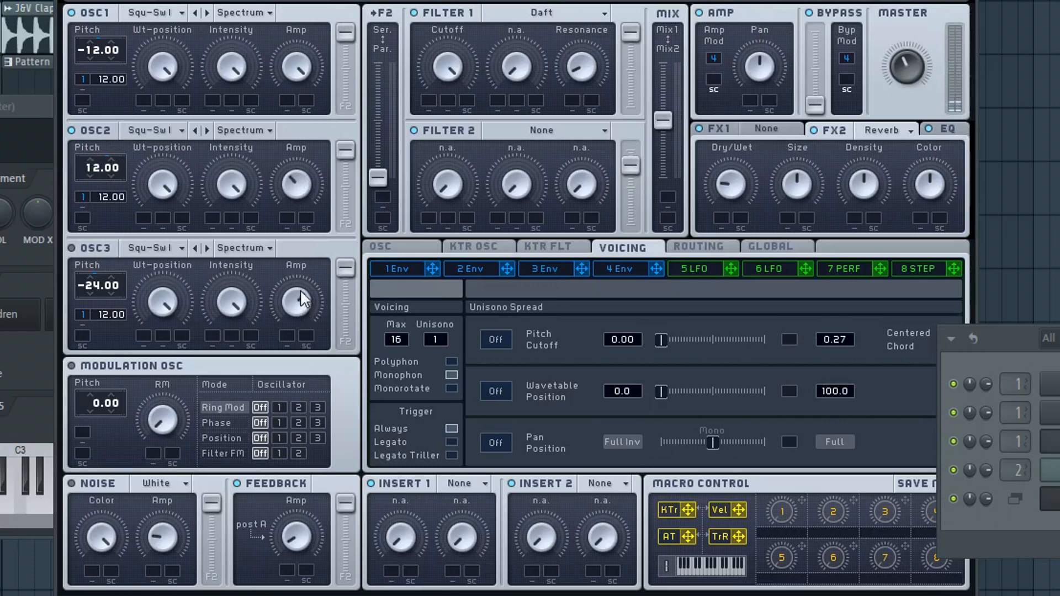
{"action": "left_click_drag", "start_coordinate": [300, 253], "coordinate": [309, 210]}
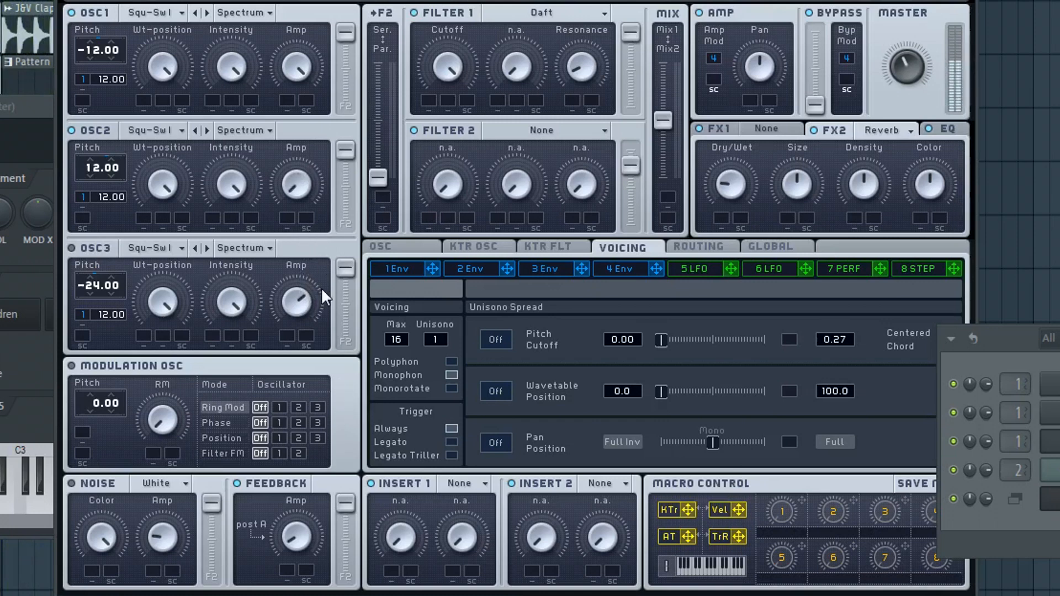
{"action": "left_click_drag", "start_coordinate": [298, 187], "coordinate": [308, 123]}
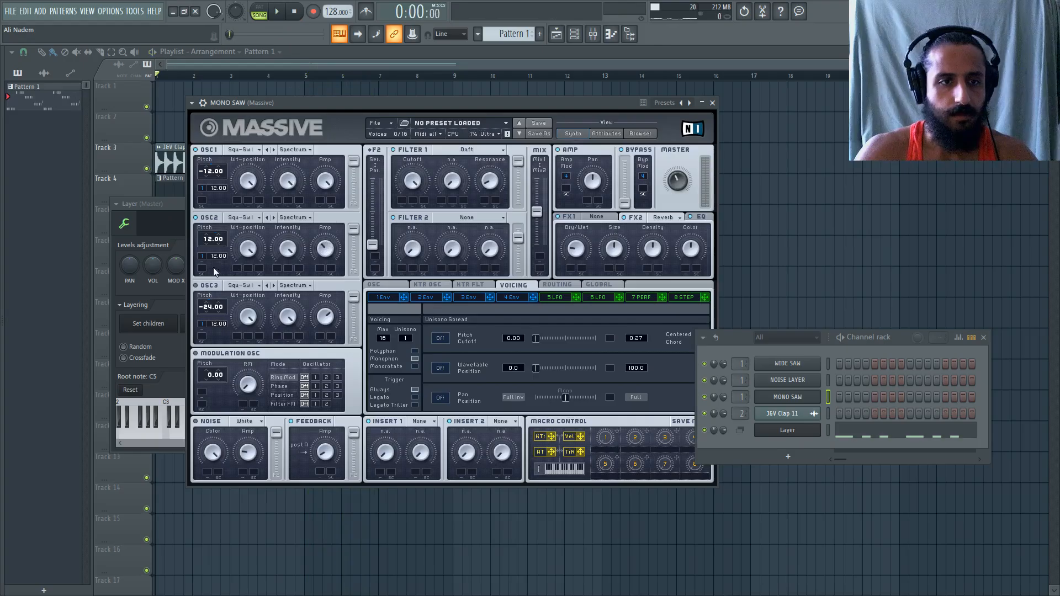
Audition OSC2 in MONO SAW at pitches of 0.00 and 7.00 with different amp levels.
{"action": "double_click", "coordinate": [219, 248]}
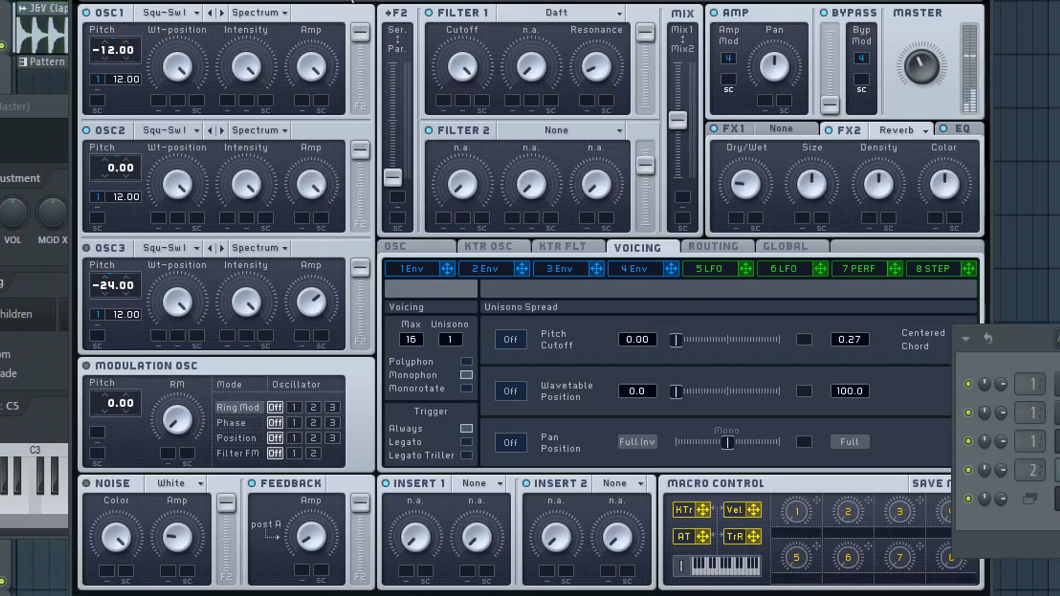
{"action": "left_click_drag", "start_coordinate": [348, 0], "coordinate": [299, 161]}
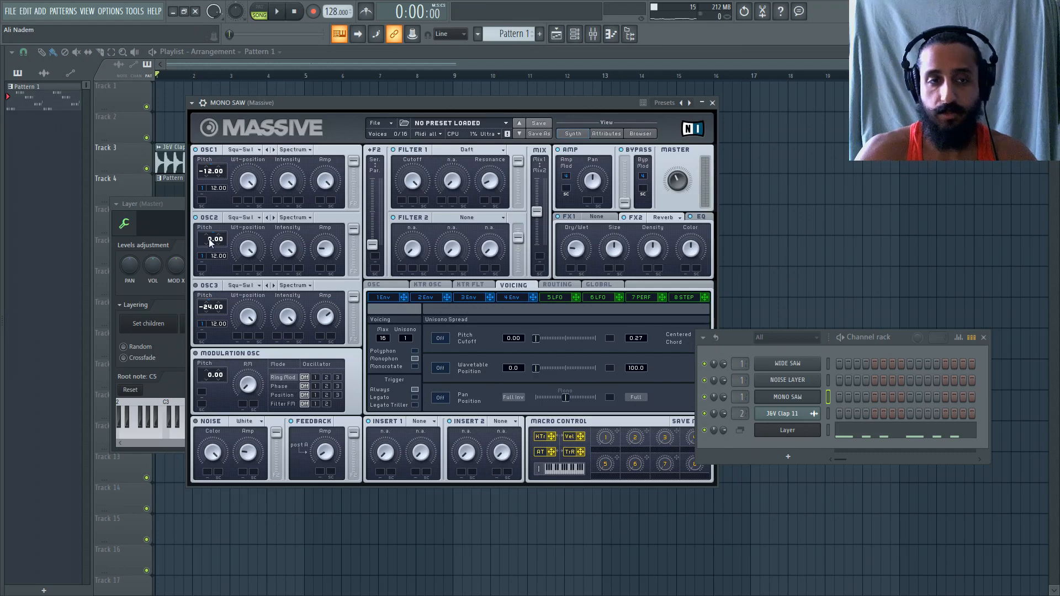
{"action": "left_click_drag", "start_coordinate": [209, 244], "coordinate": [217, 236]}
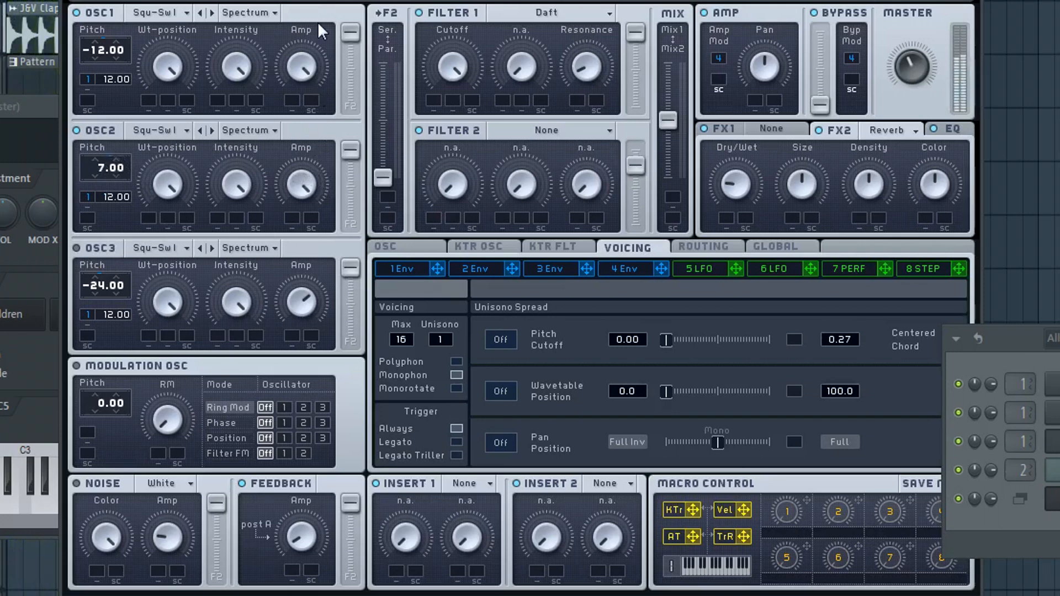
Set MONO SAW's OSC2 pitch to -5.00 and raise the Filter 2 output level slightly.
{"action": "left_click_drag", "start_coordinate": [101, 166], "coordinate": [102, 177]}
{"action": "left_click_drag", "start_coordinate": [634, 164], "coordinate": [635, 150]}
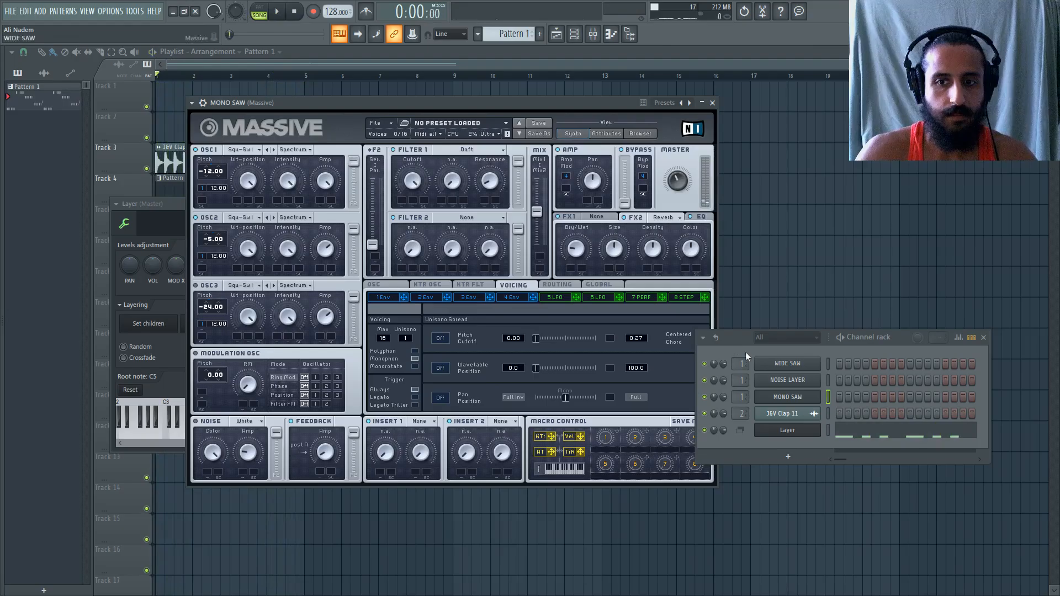
Turn off NOISE LAYER's unisono pitch cutoff and pan position spreads to make it mono, and adjust its noise amp.
{"action": "left_click", "coordinate": [787, 380]}
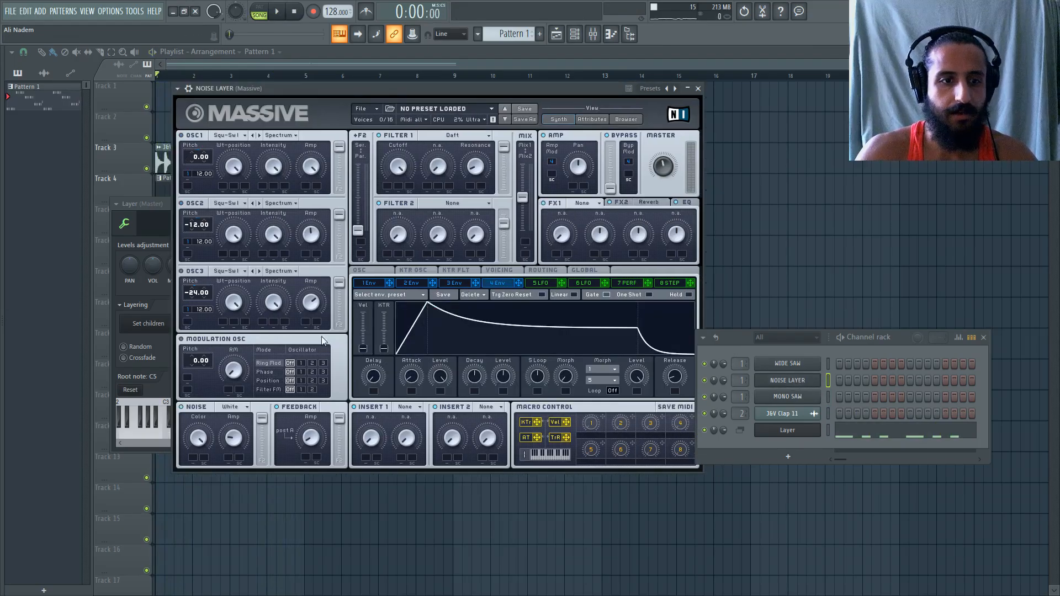
{"action": "left_click", "coordinate": [498, 270]}
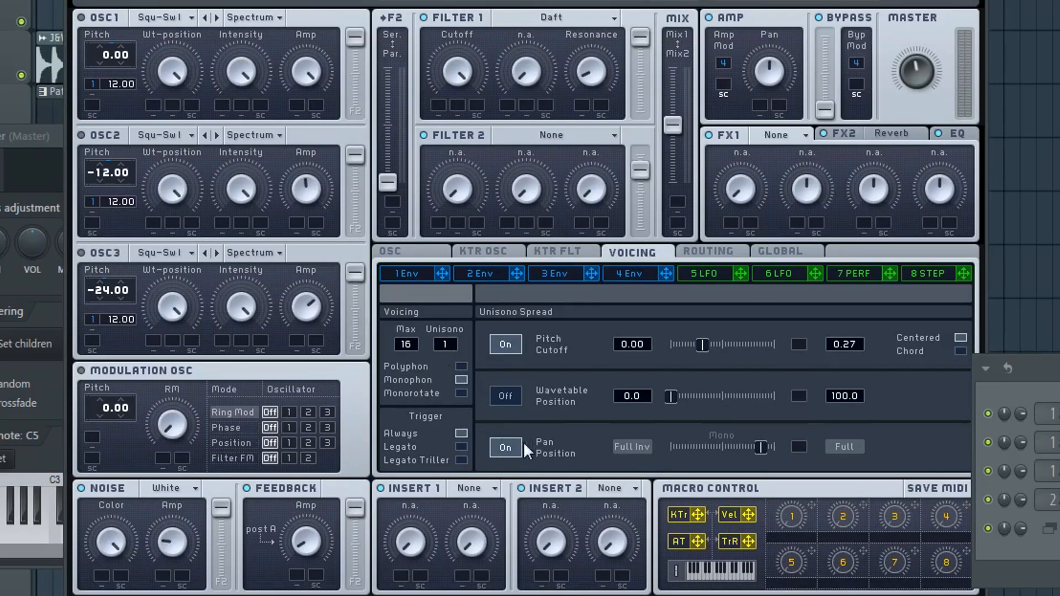
{"action": "left_click_drag", "start_coordinate": [760, 452], "coordinate": [571, 447]}
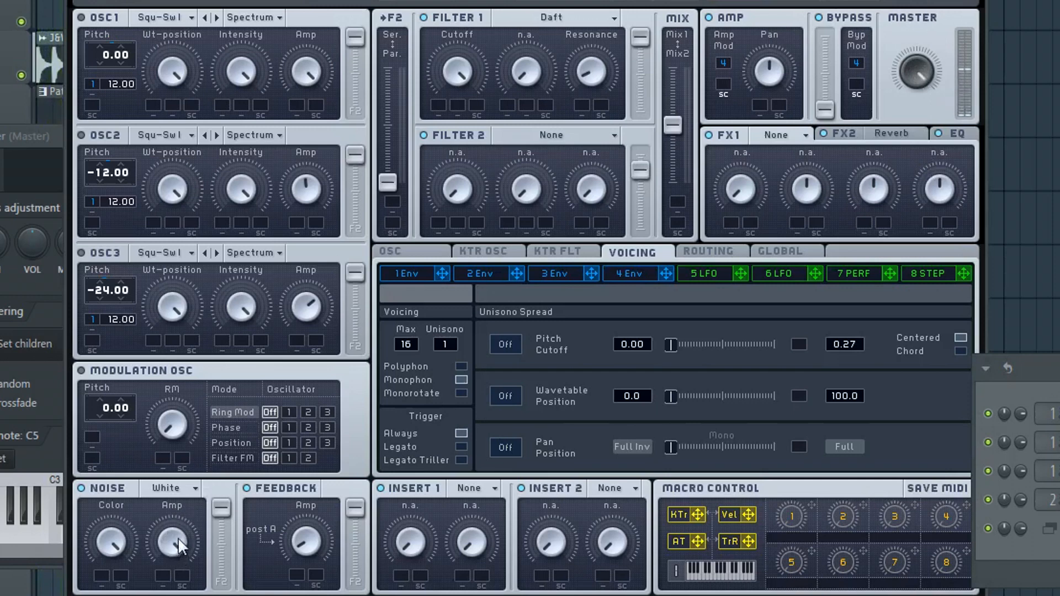
{"action": "mouse_move", "coordinate": [178, 538]}
{"action": "left_mouse_down"}
{"action": "mouse_move", "coordinate": [177, 561]}
{"action": "mouse_move", "coordinate": [177, 550]}
{"action": "left_mouse_up"}
Move the Channel rack higher, show the MONO SAW instrument and stop playback.
{"action": "left_click_drag", "start_coordinate": [1053, 368], "coordinate": [1053, 206]}
{"action": "left_click", "coordinate": [811, 305]}
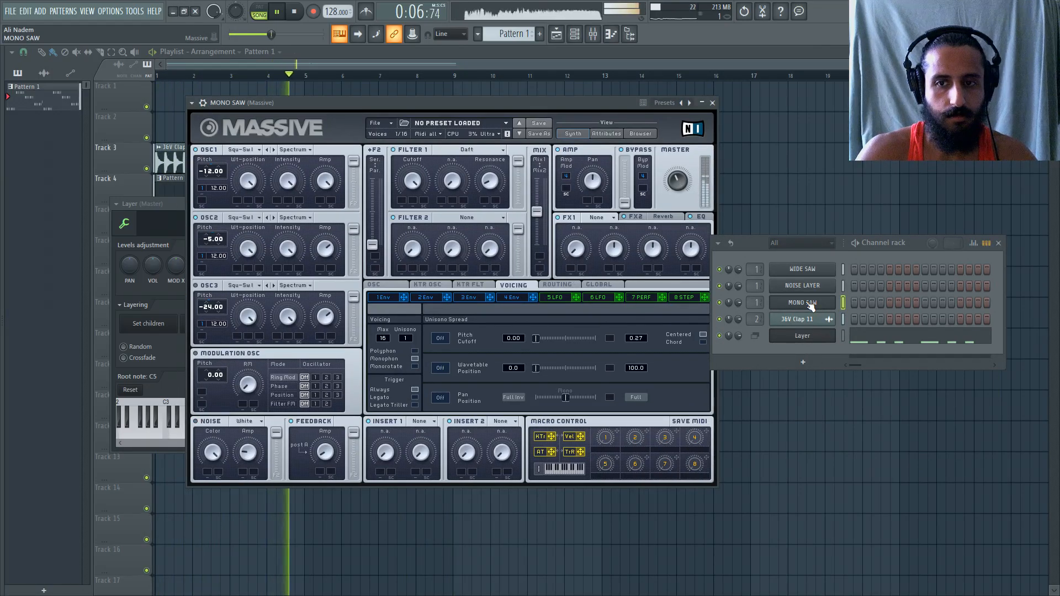
{"action": "left_click", "coordinate": [294, 12]}
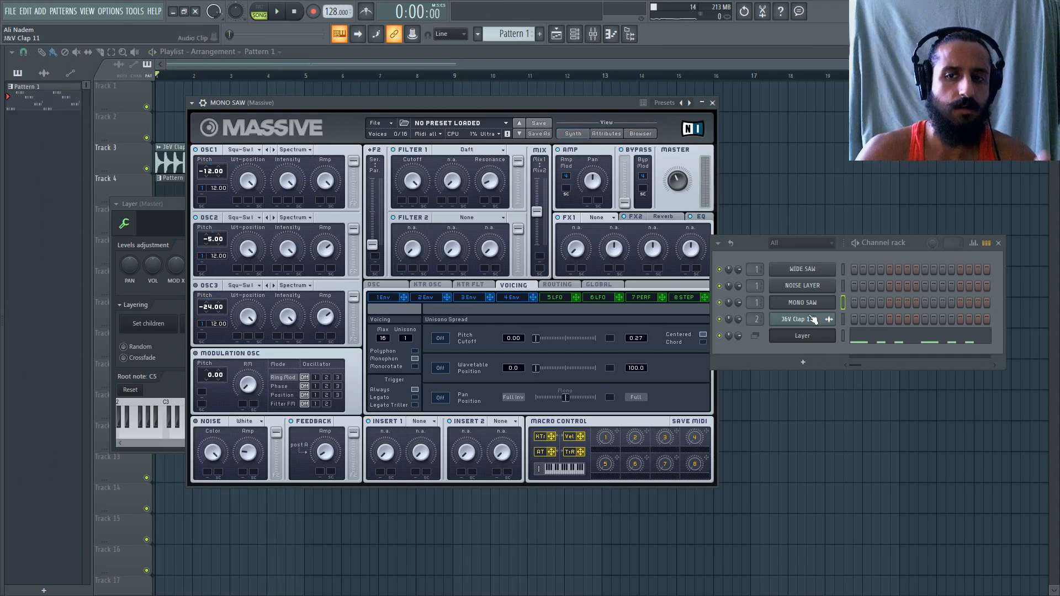
Rename the NOISE LAYER channel to MONO SAW.
{"action": "right_click", "coordinate": [828, 286]}
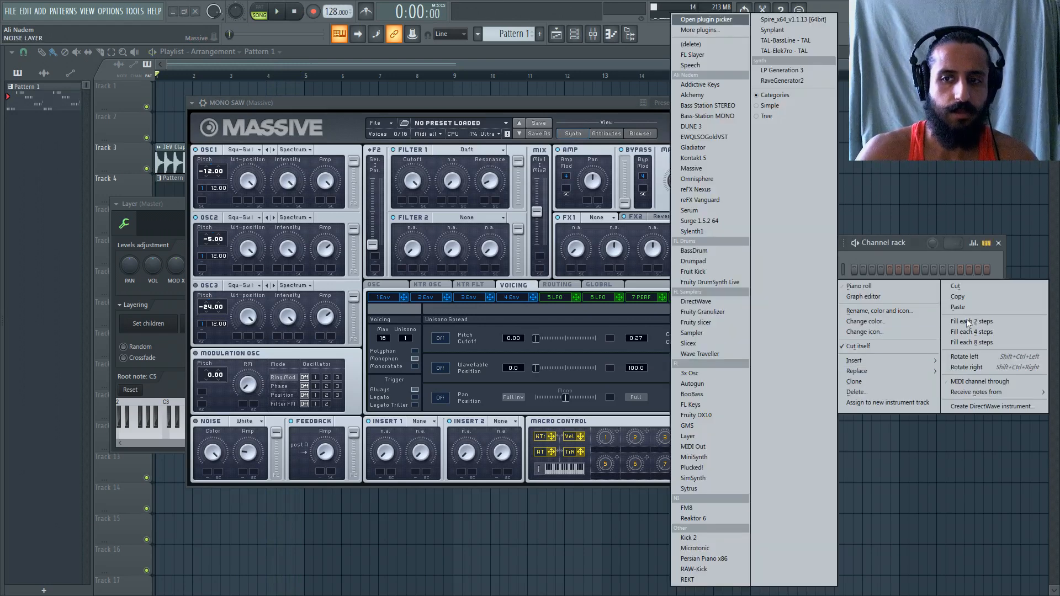
{"action": "left_click", "coordinate": [903, 311]}
{"action": "type", "text": "MONO SAW"}
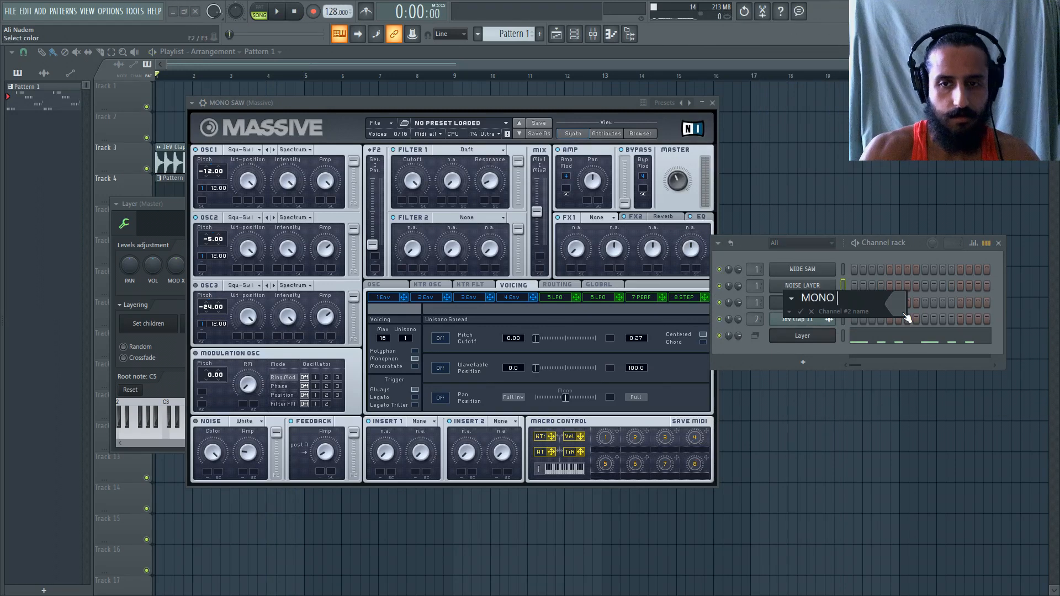
{"action": "key", "text": "Return"}
{"action": "right_click", "coordinate": [836, 287]}
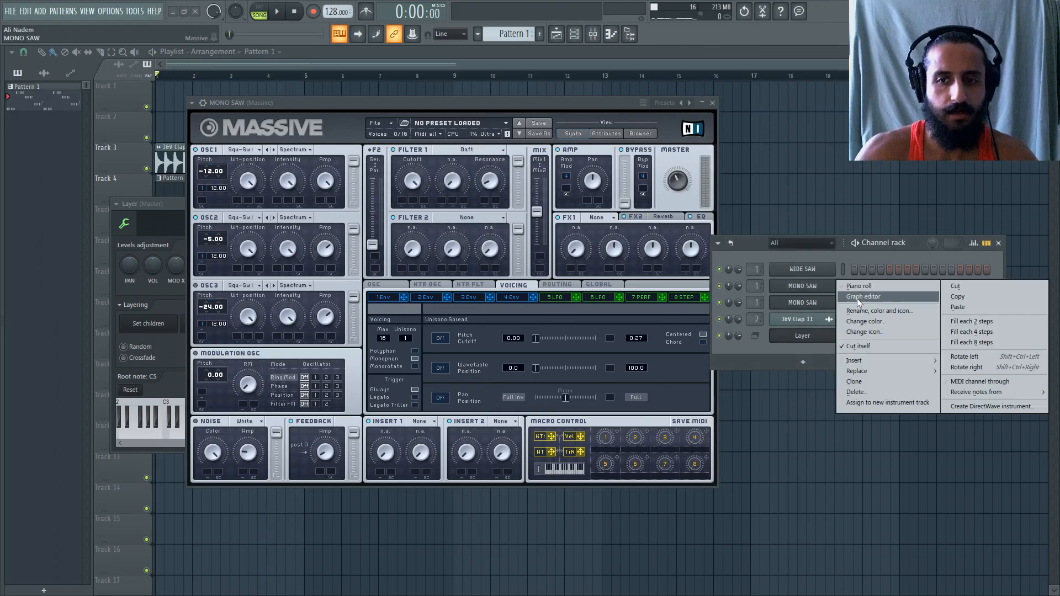
{"action": "left_click", "coordinate": [858, 312]}
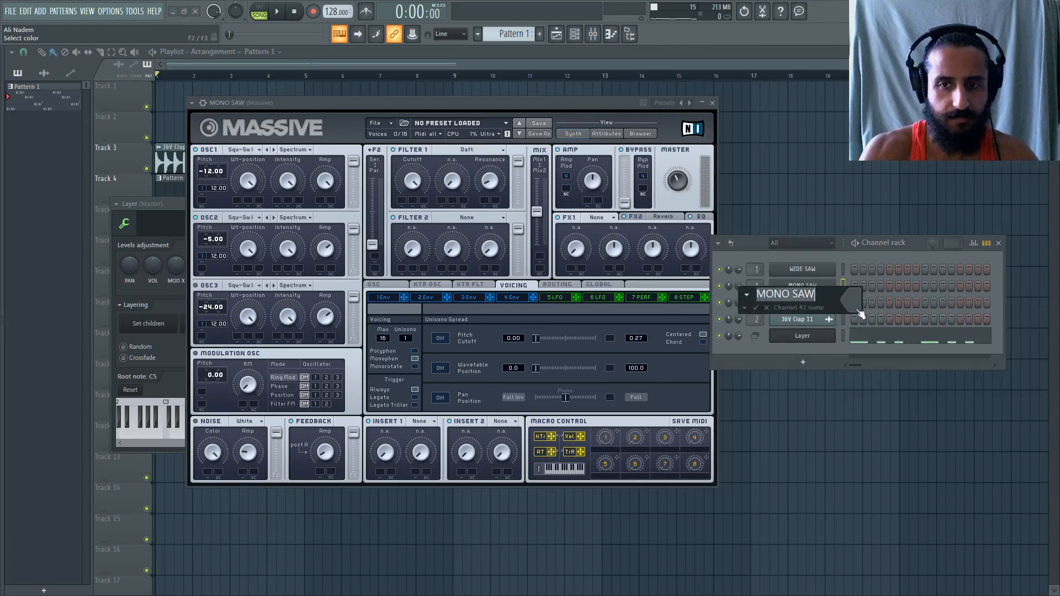
{"action": "type", "text": "MONO"}
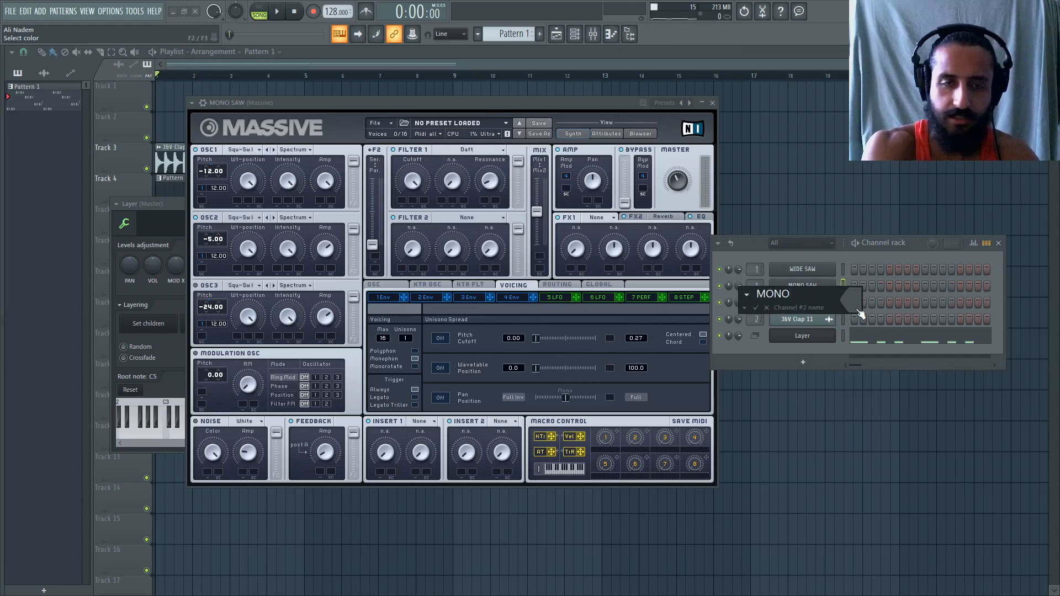
{"action": "key", "text": "Escape"}
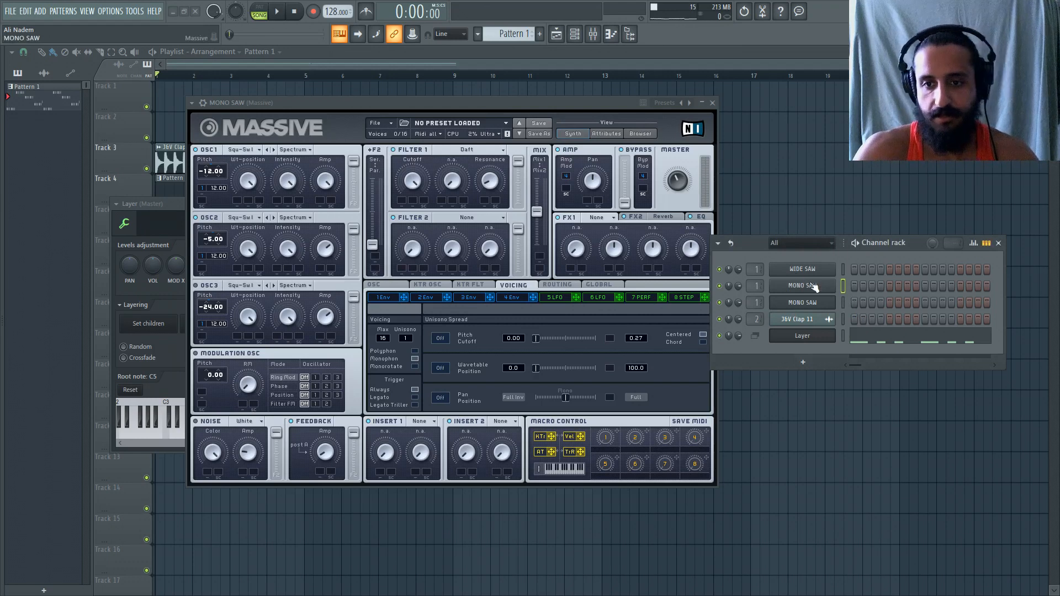
Rename the channel directly below WIDE SAW to MONO NOISE.
{"action": "right_click", "coordinate": [814, 287]}
{"action": "left_click", "coordinate": [858, 311]}
{"action": "type", "text": "MONO "}
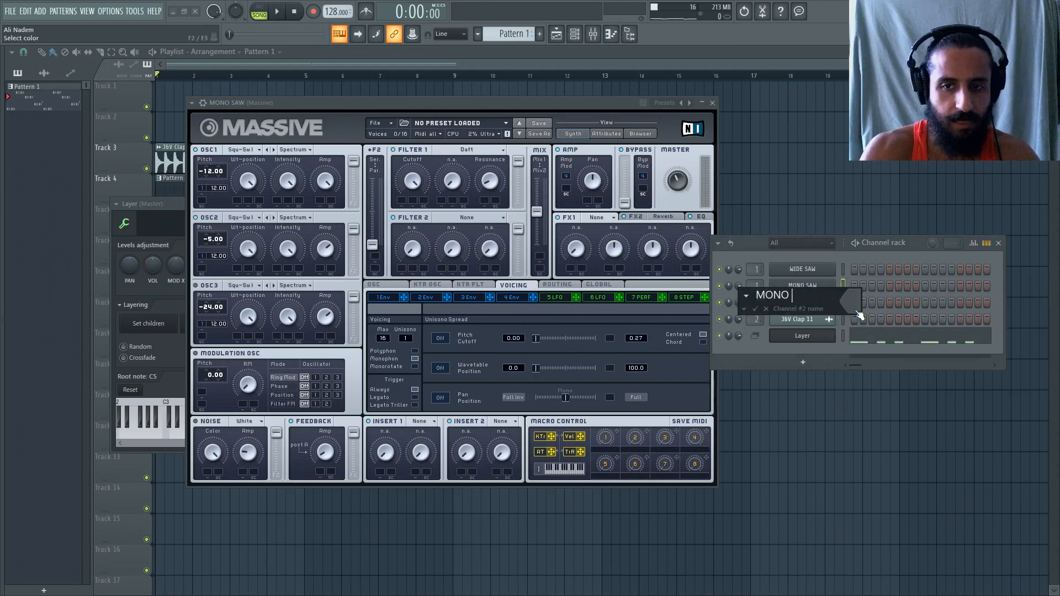
{"action": "type", "text": "NOISE"}
{"action": "key", "text": "Return"}
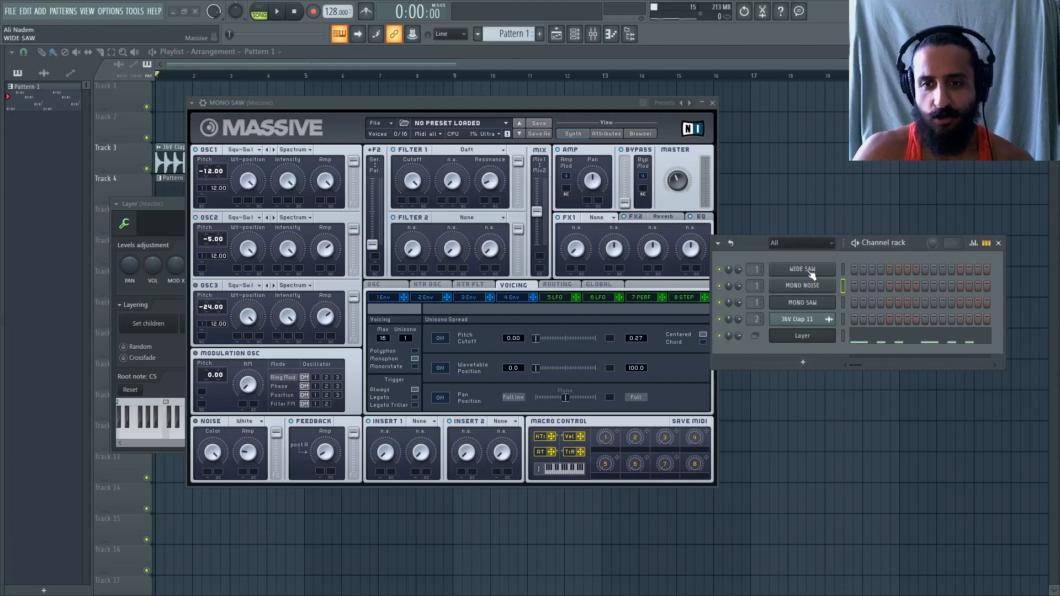
Show the mixer and open Fruity parametric EQ 2 on the Massive track.
{"action": "key", "text": "F9"}
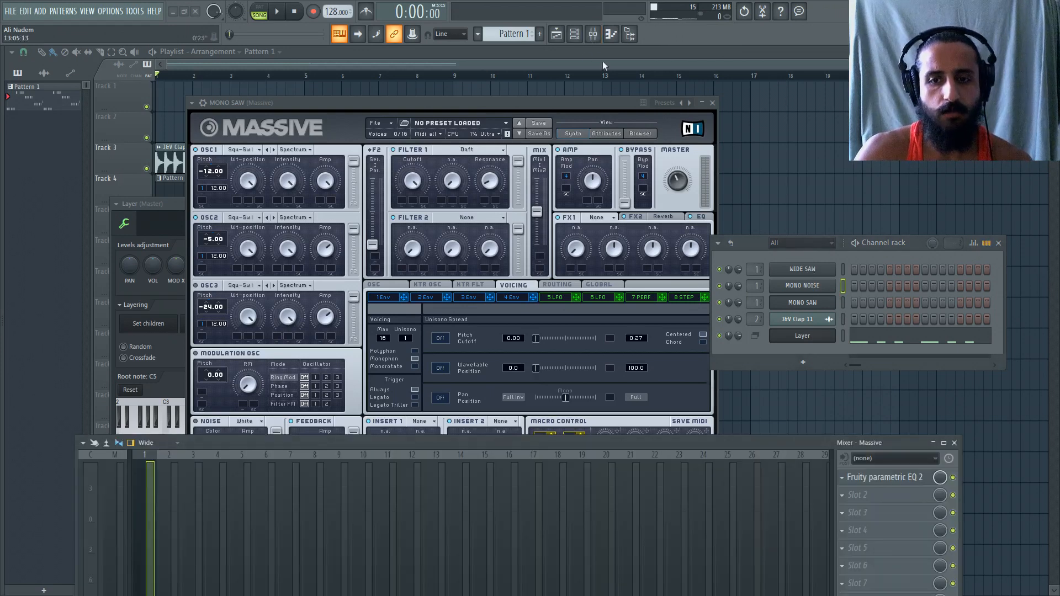
{"action": "left_click", "coordinate": [909, 479]}
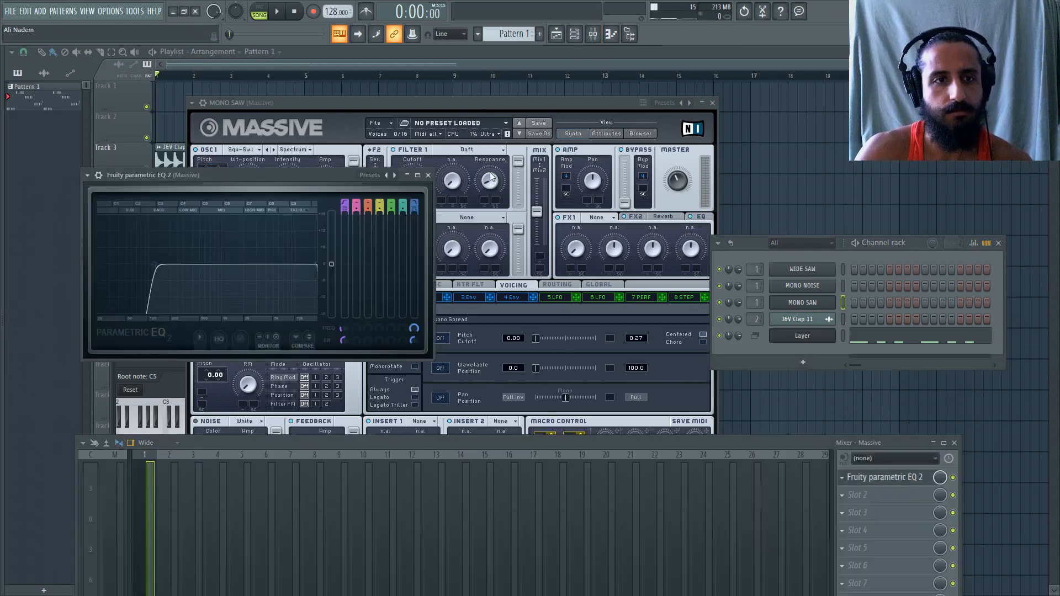
Play the song and set the high-pass band 1 in Fruity parametric EQ 2 to about 121 Hz.
{"action": "left_click_drag", "start_coordinate": [293, 176], "coordinate": [508, 156]}
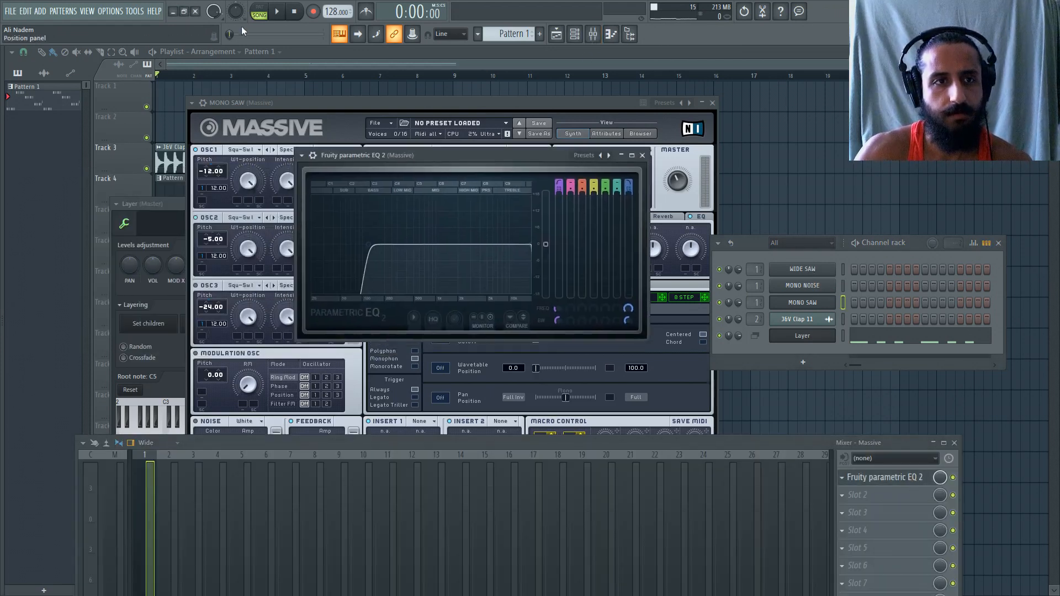
{"action": "left_click", "coordinate": [276, 11]}
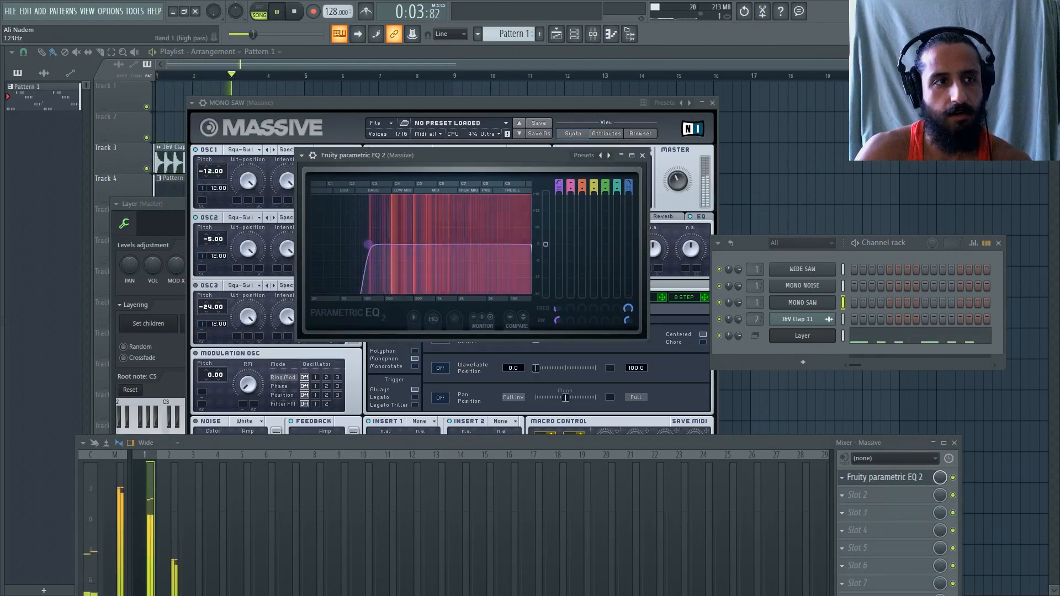
{"action": "left_click_drag", "start_coordinate": [369, 244], "coordinate": [368, 244]}
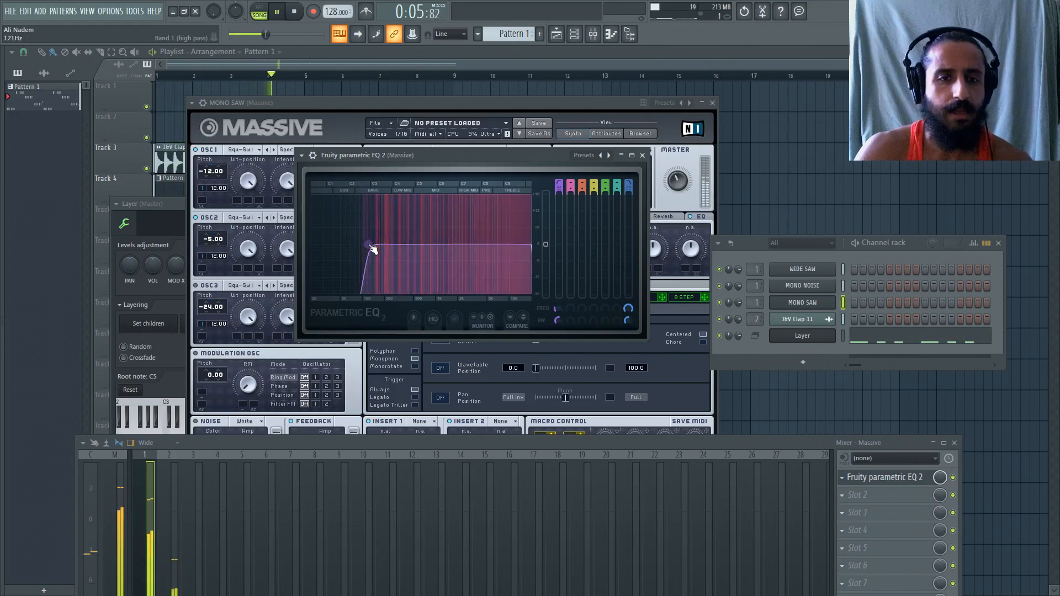
Bring the playlist forward, stop playback and reset the master volume to its default.
{"action": "left_click", "coordinate": [392, 62]}
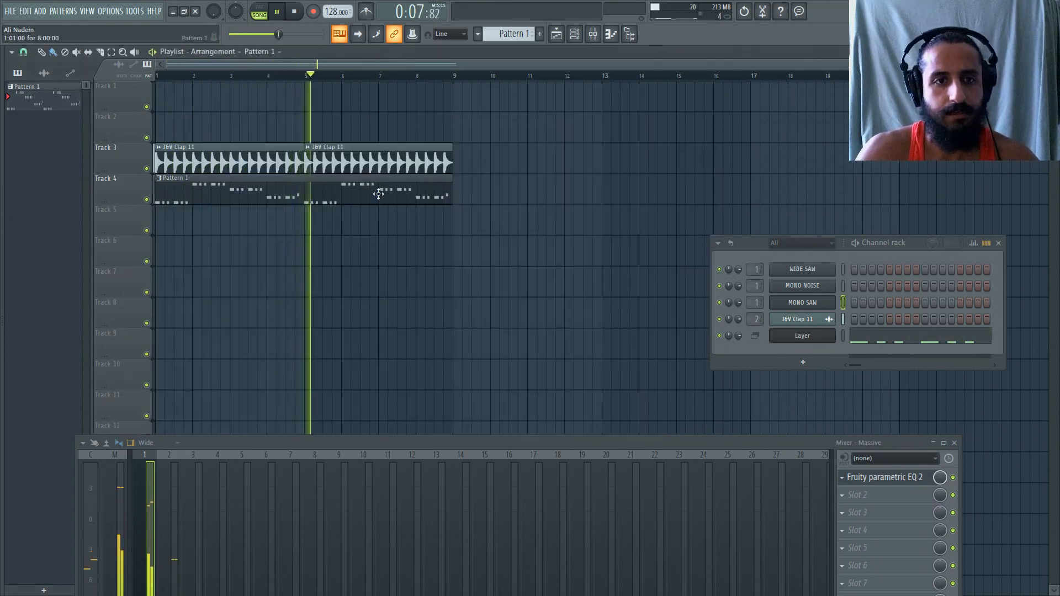
{"action": "key", "text": "space"}
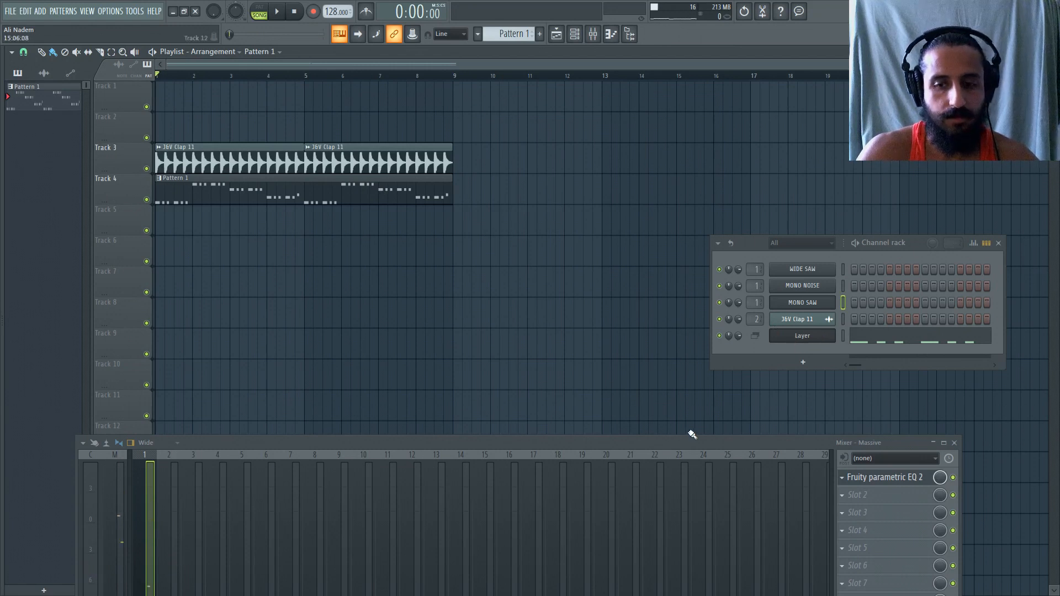
{"action": "right_click", "coordinate": [218, 18]}
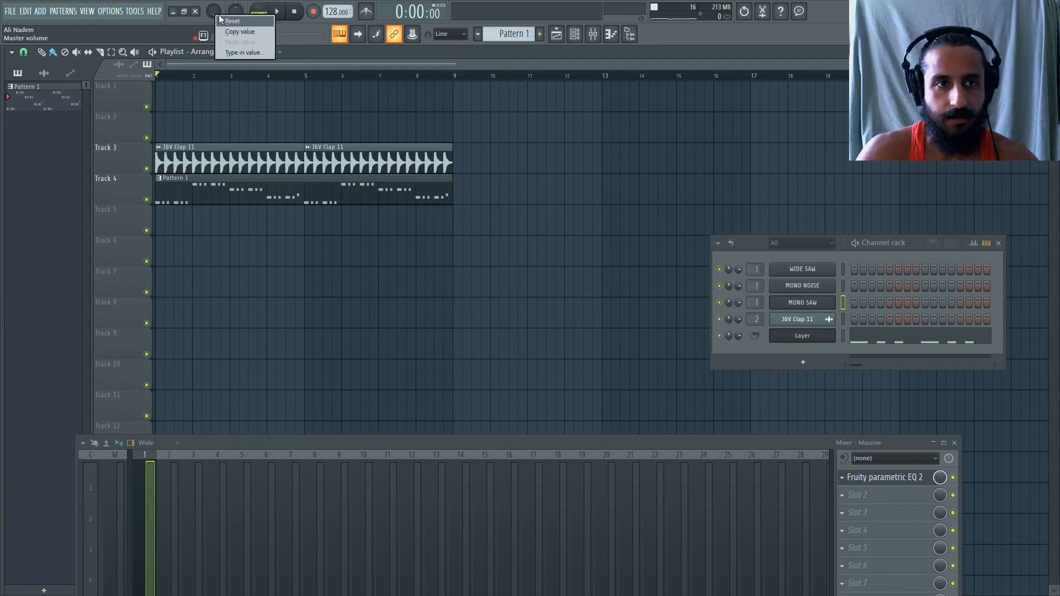
{"action": "left_click", "coordinate": [223, 21]}
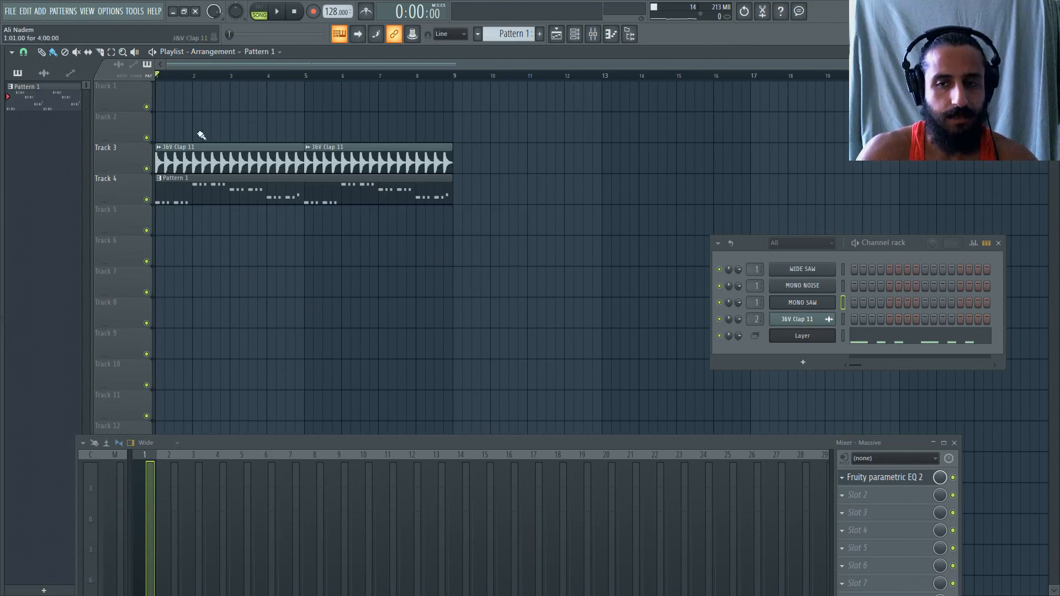
Clone the WIDE SAW channel and move the Channel rack off the clone's instrument controls.
{"action": "left_click_drag", "start_coordinate": [743, 239], "coordinate": [483, 214]}
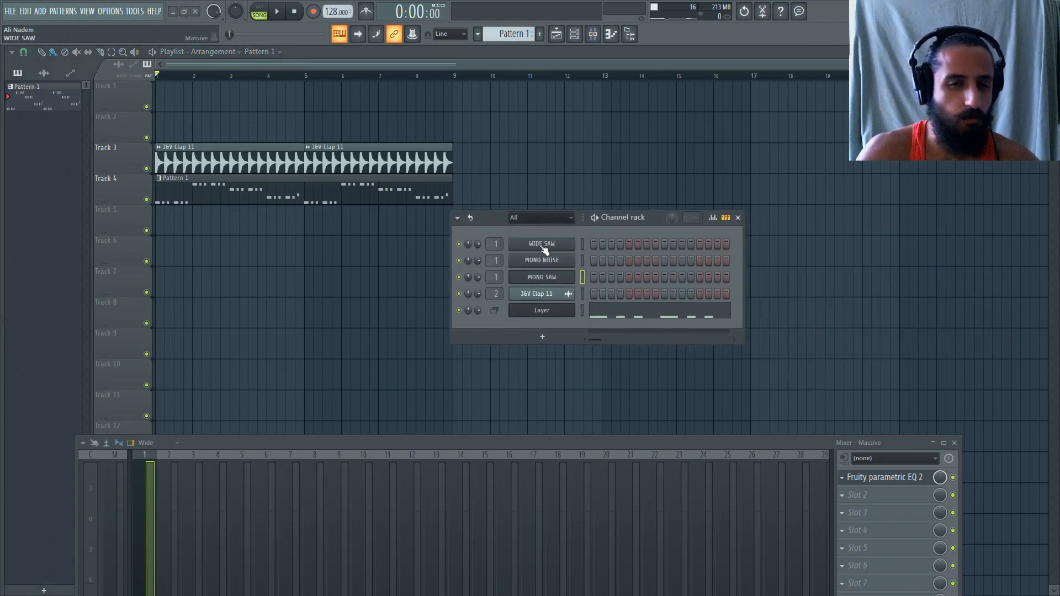
{"action": "right_click", "coordinate": [573, 243]}
{"action": "left_click", "coordinate": [604, 338]}
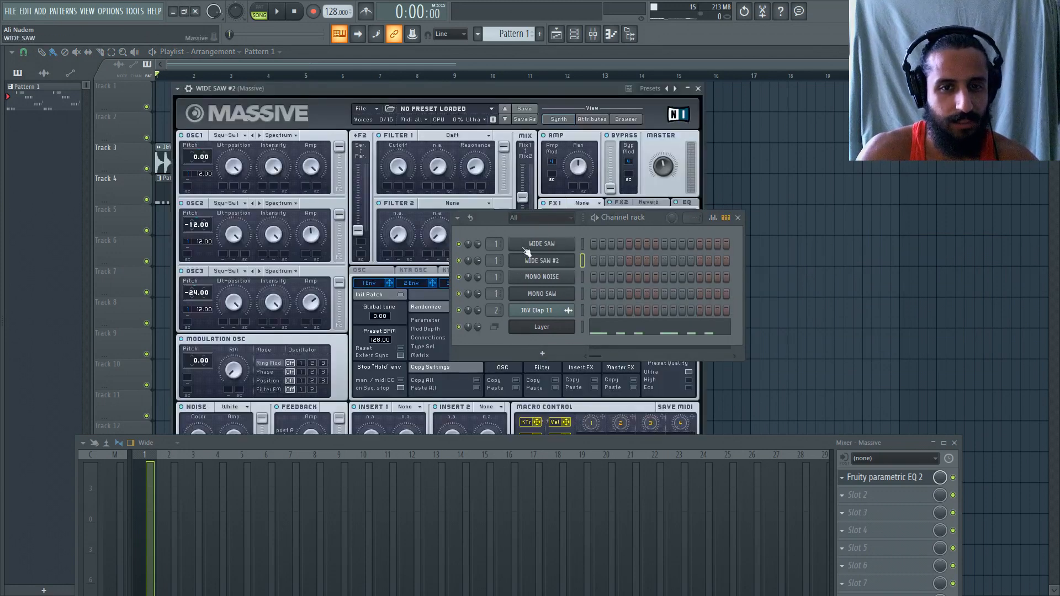
{"action": "left_click_drag", "start_coordinate": [493, 227], "coordinate": [664, 224]}
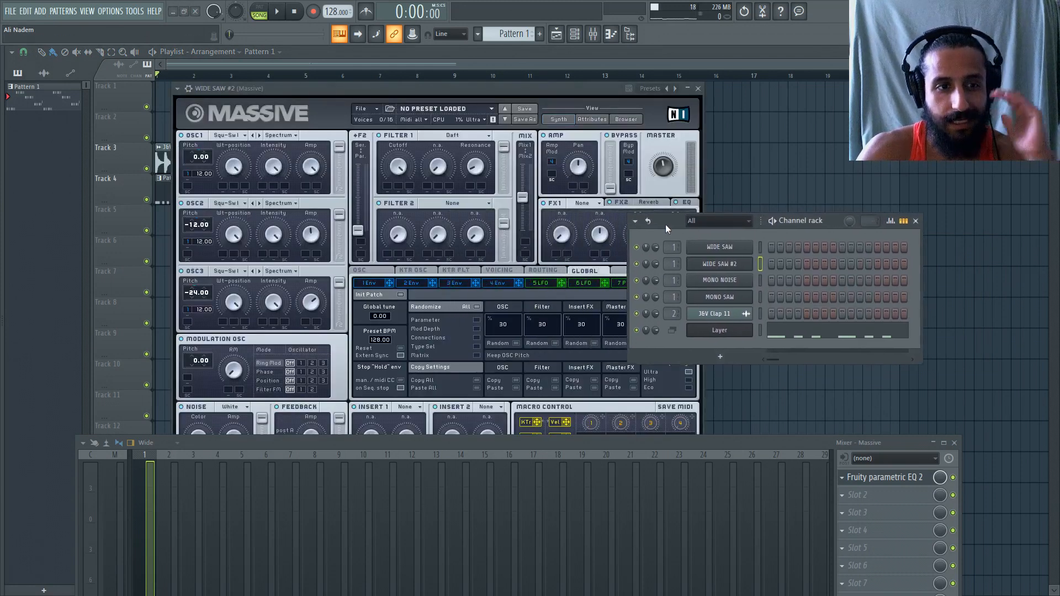
Rename the cloned channel below WIDE SAW to WIDE SAW HI.
{"action": "right_click", "coordinate": [722, 266]}
{"action": "left_click", "coordinate": [770, 284]}
{"action": "type", "text": "WIDE SAW"}
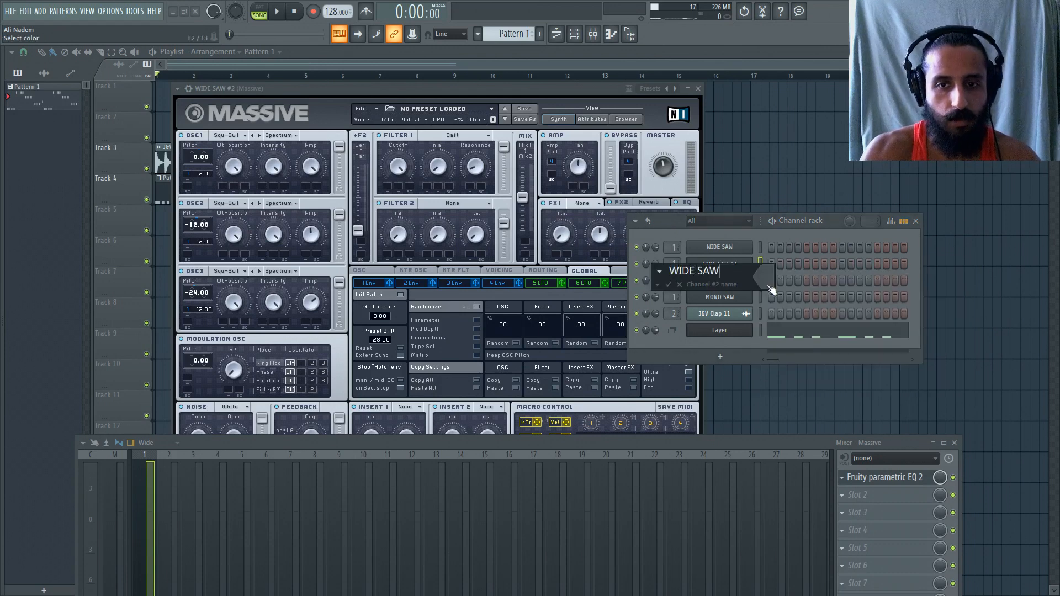
{"action": "type", "text": "L"}
{"action": "key", "text": "BackSpace"}
{"action": "type", "text": "HI"}
{"action": "key", "text": "Return"}
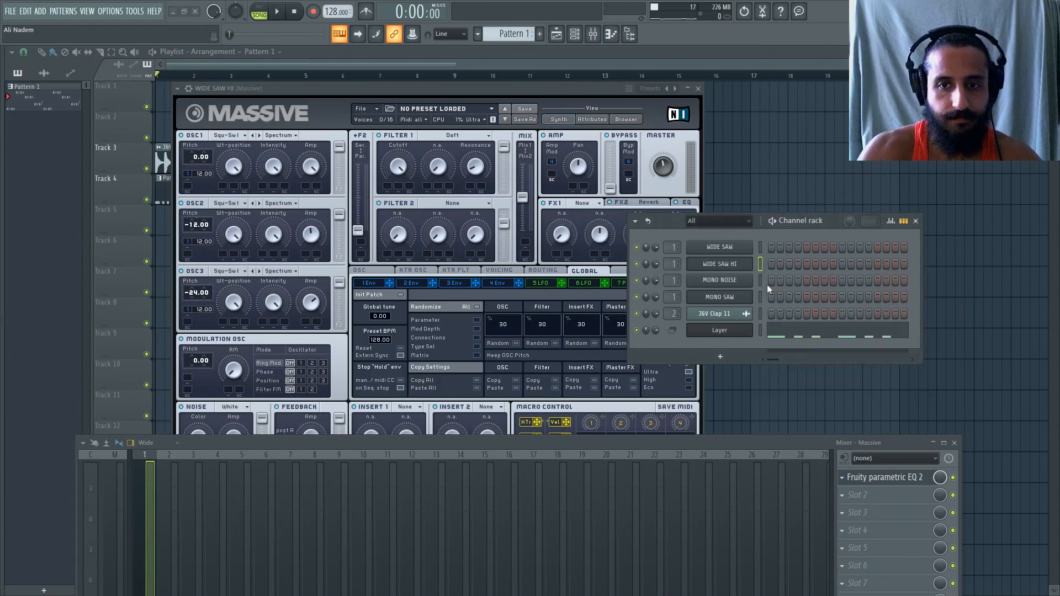
Open the Layer channel's settings and show which channels are its children.
{"action": "right_click", "coordinate": [726, 248]}
{"action": "left_click", "coordinate": [727, 268]}
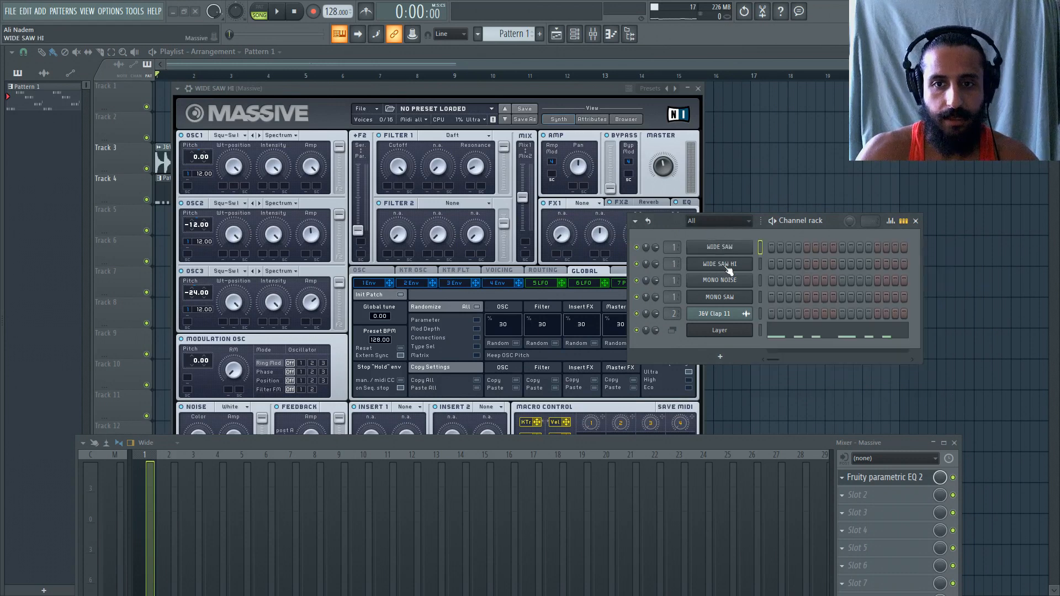
{"action": "left_click", "coordinate": [727, 269]}
{"action": "left_click", "coordinate": [740, 331]}
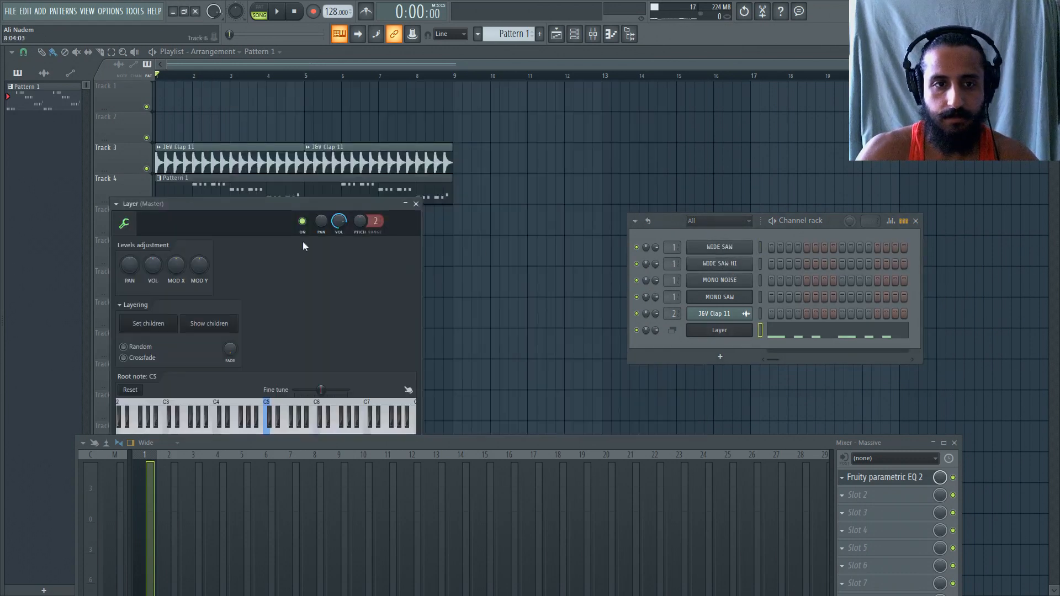
{"action": "left_click", "coordinate": [227, 324]}
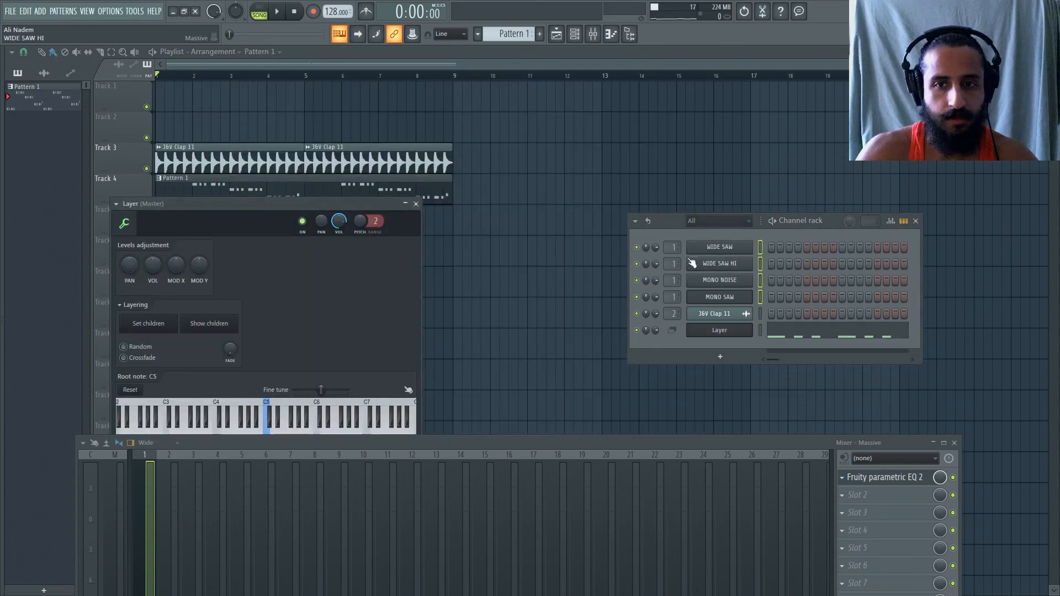
Set WIDE SAW HI's OSC1 pitch to 12.00 and move the Channel rack and mixer away from its controls.
{"action": "left_click", "coordinate": [728, 265]}
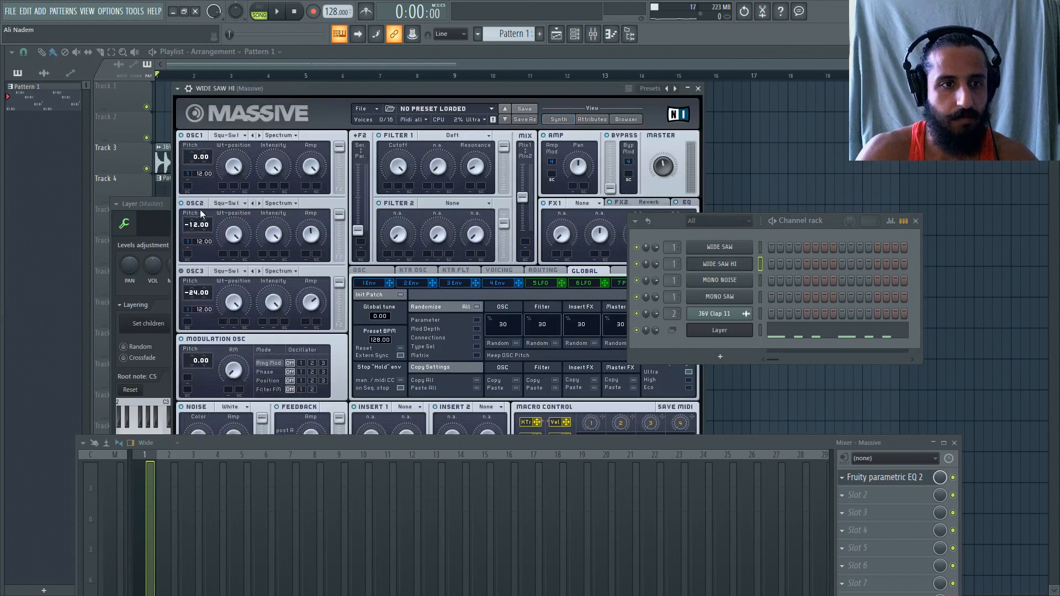
{"action": "left_click_drag", "start_coordinate": [197, 159], "coordinate": [205, 150]}
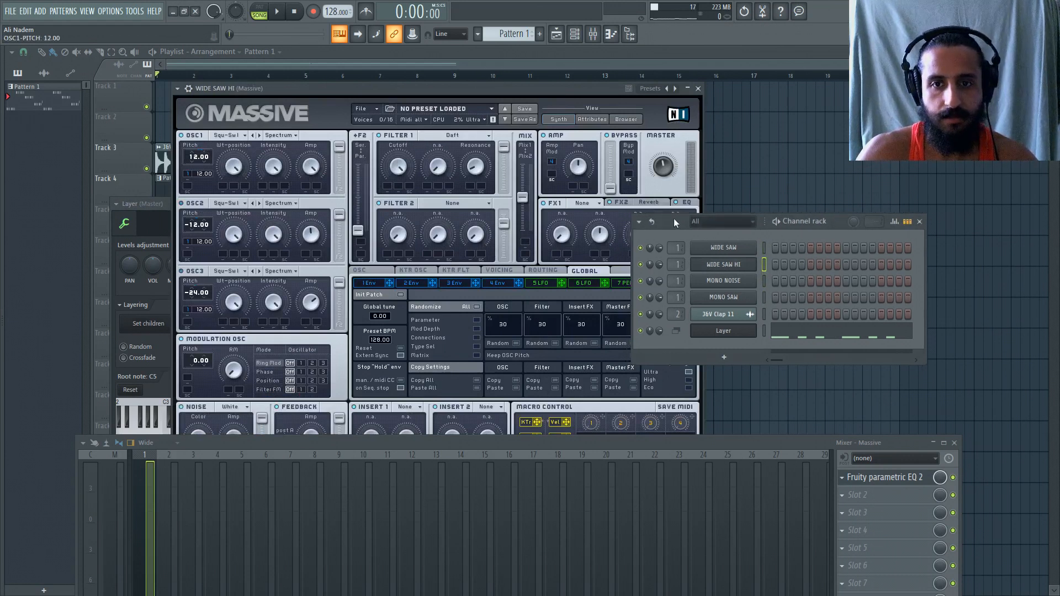
{"action": "left_click_drag", "start_coordinate": [673, 218], "coordinate": [779, 229]}
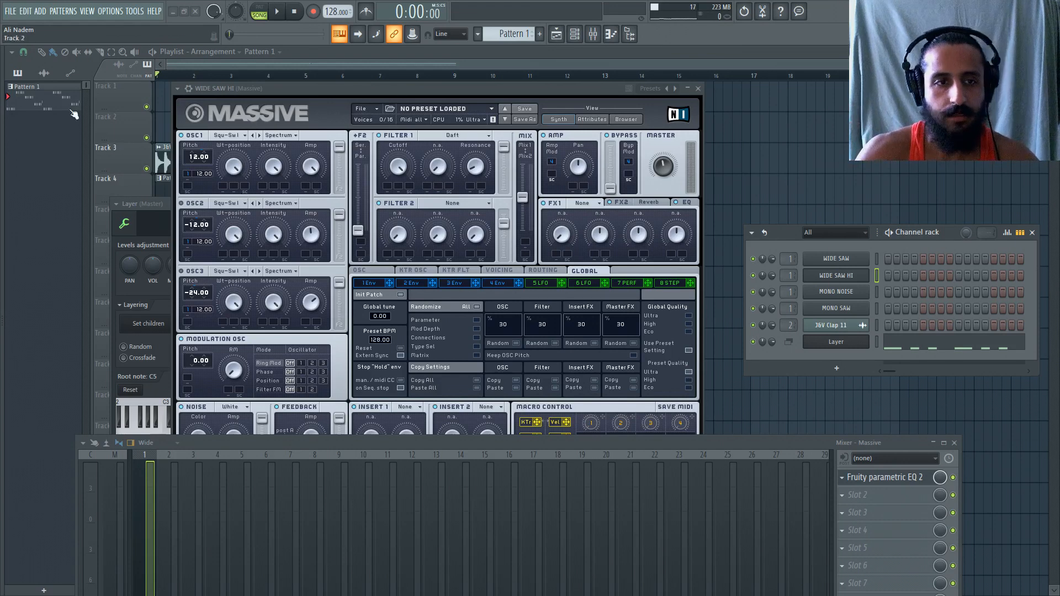
{"action": "left_click_drag", "start_coordinate": [680, 438], "coordinate": [713, 448]}
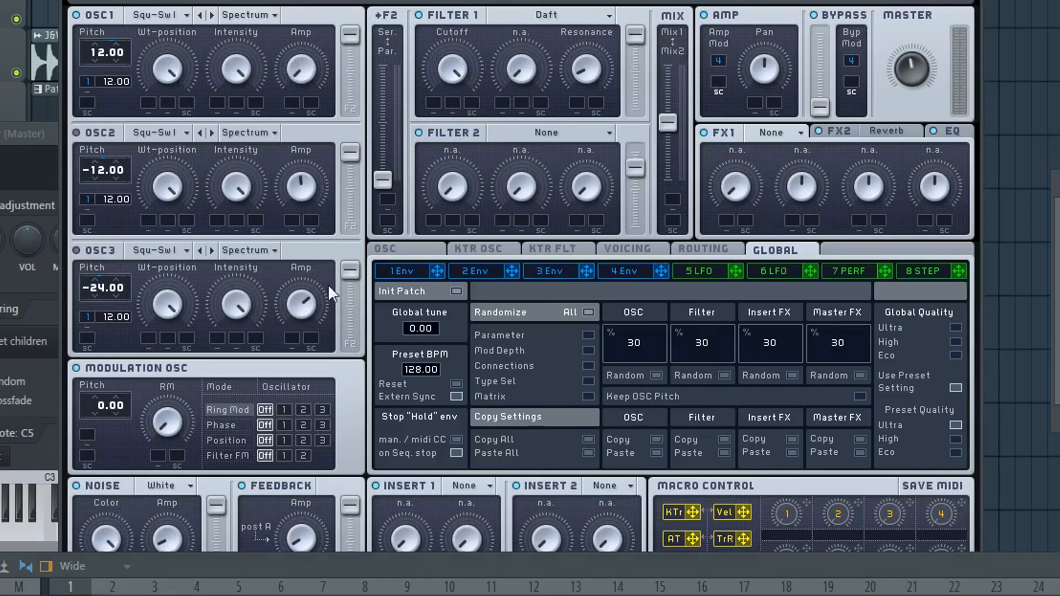
Show WIDE SAW HI's voicing settings, then turn OSC1's amp fully down and back up.
{"action": "left_click", "coordinate": [627, 251]}
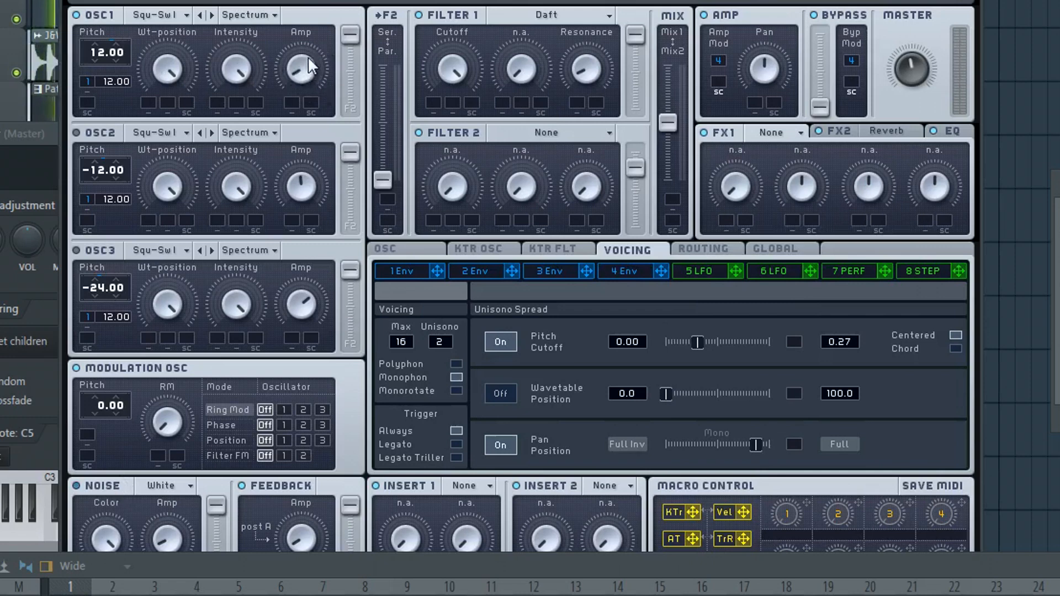
{"action": "left_click_drag", "start_coordinate": [308, 57], "coordinate": [303, 104]}
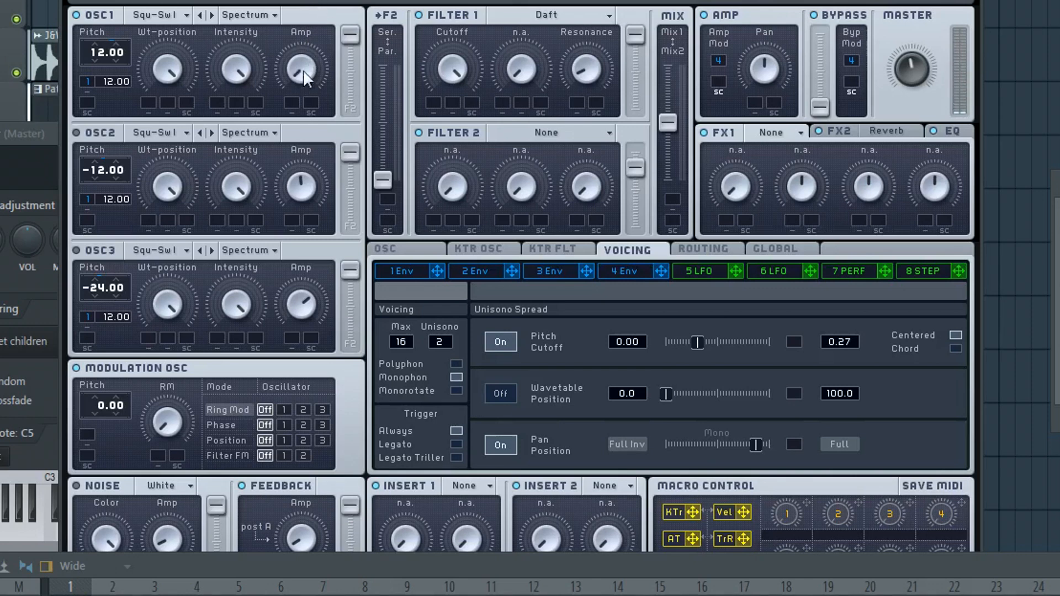
{"action": "left_click_drag", "start_coordinate": [306, 27], "coordinate": [309, 0]}
Try other OSC1 pitches on WIDE SAW HI, including 7.00, and return the pitch to 12.00.
{"action": "left_click_drag", "start_coordinate": [99, 54], "coordinate": [98, 58]}
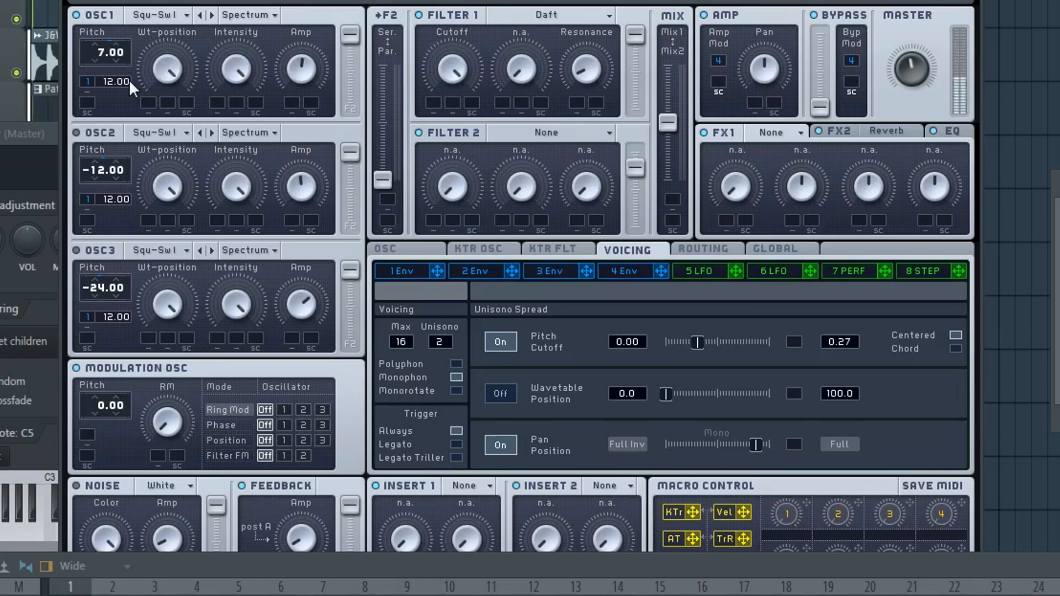
{"action": "double_click", "coordinate": [102, 53]}
{"action": "left_click_drag", "start_coordinate": [101, 52], "coordinate": [124, 29]}
{"action": "left_click", "coordinate": [95, 18]}
{"action": "left_click", "coordinate": [95, 19]}
{"action": "left_click_drag", "start_coordinate": [114, 33], "coordinate": [117, 27]}
{"action": "left_click_drag", "start_coordinate": [95, 54], "coordinate": [96, 78]}
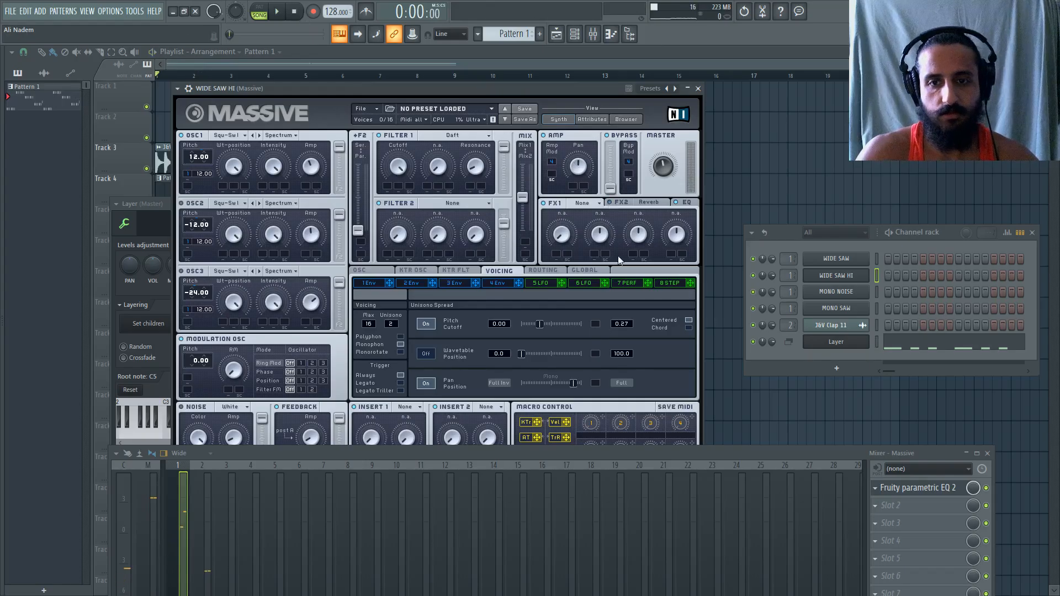
Inspect the MONO NOISE and MONO SAW instruments, including MONO SAW's FX2 reverb, and start playback.
{"action": "left_click", "coordinate": [853, 295]}
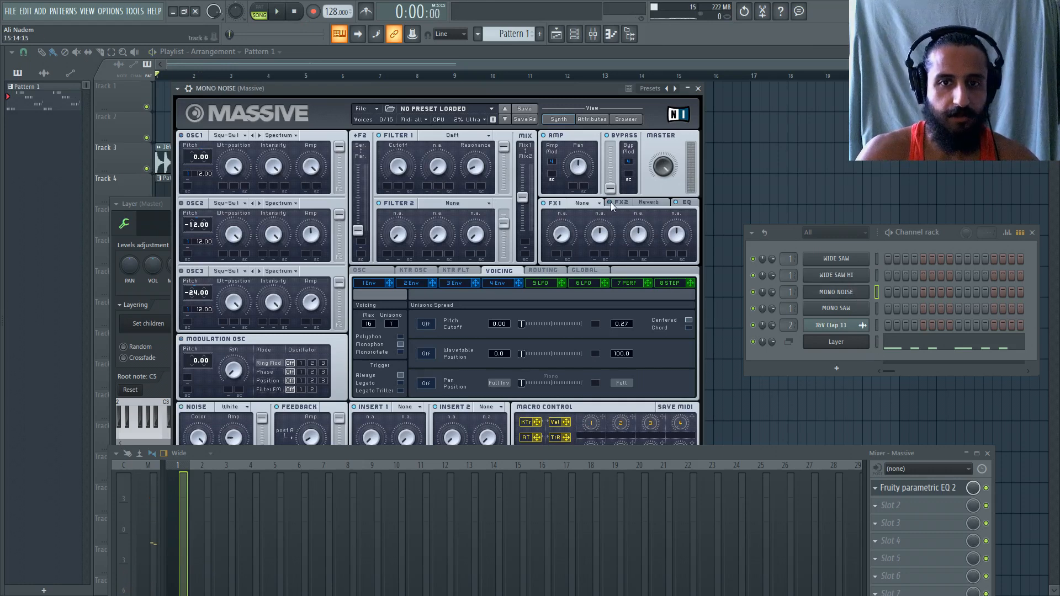
{"action": "left_click", "coordinate": [857, 310]}
{"action": "left_click", "coordinate": [674, 215]}
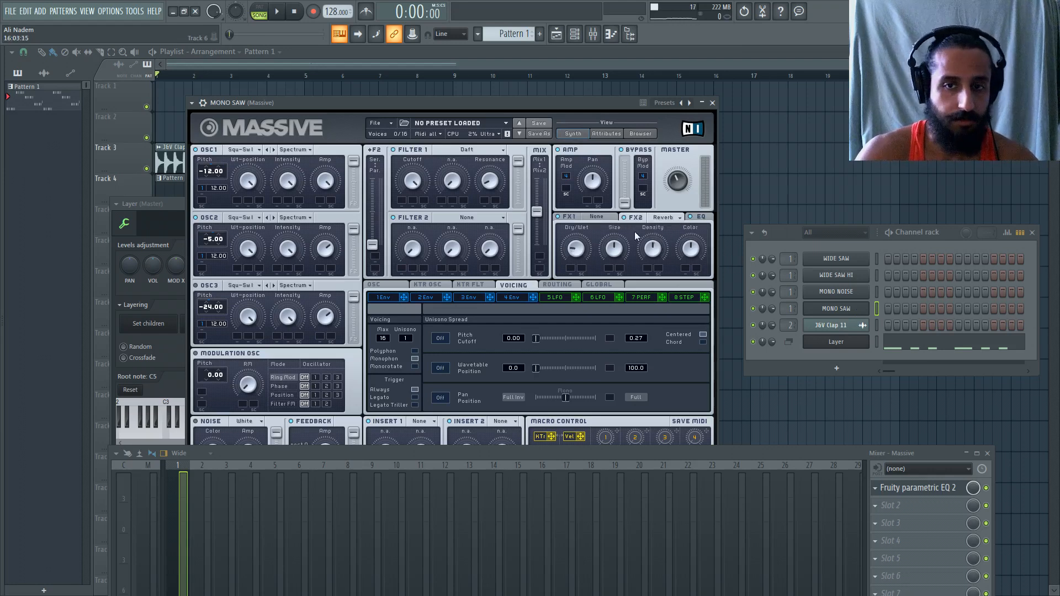
{"action": "left_click", "coordinate": [837, 308]}
{"action": "left_click", "coordinate": [838, 308]}
{"action": "left_click", "coordinate": [839, 309]}
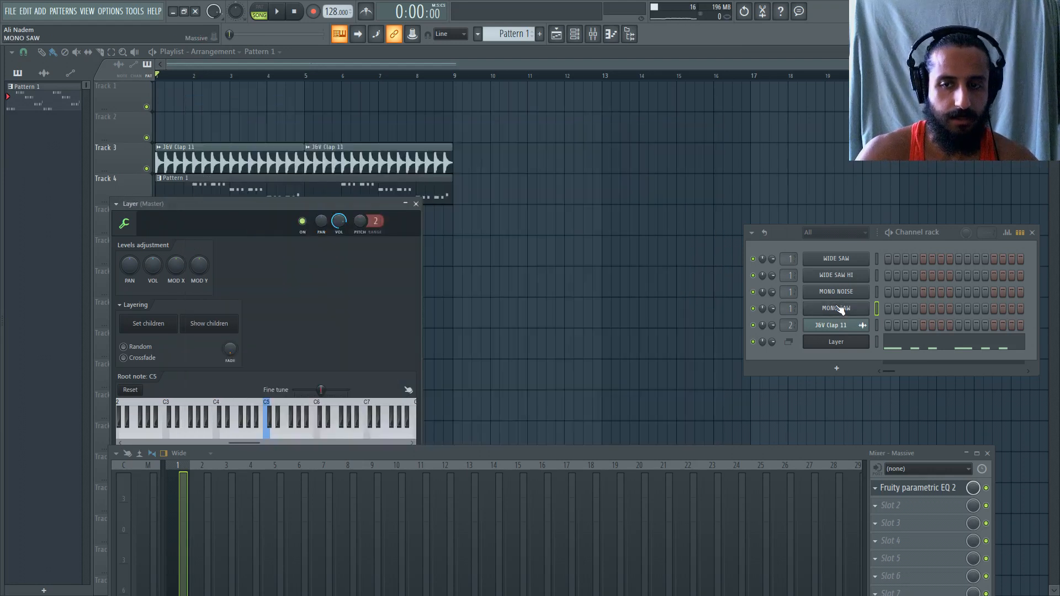
{"action": "left_click", "coordinate": [839, 309]}
{"action": "key", "text": "space"}
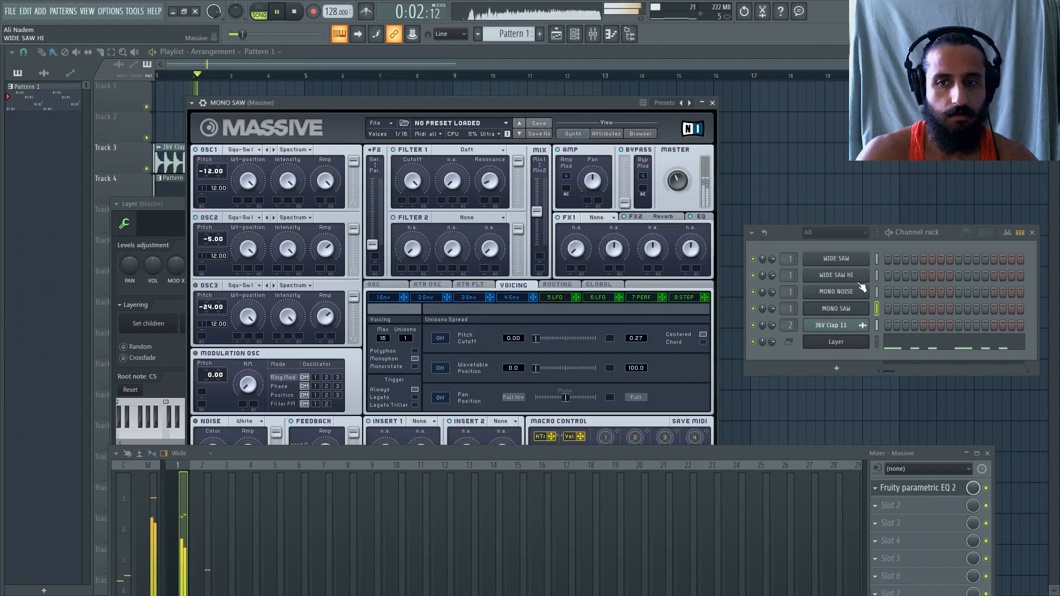
Adjust WIDE SAW HI's OSC1 amp during playback and increase its unisono pan position spread slightly.
{"action": "left_click", "coordinate": [838, 275]}
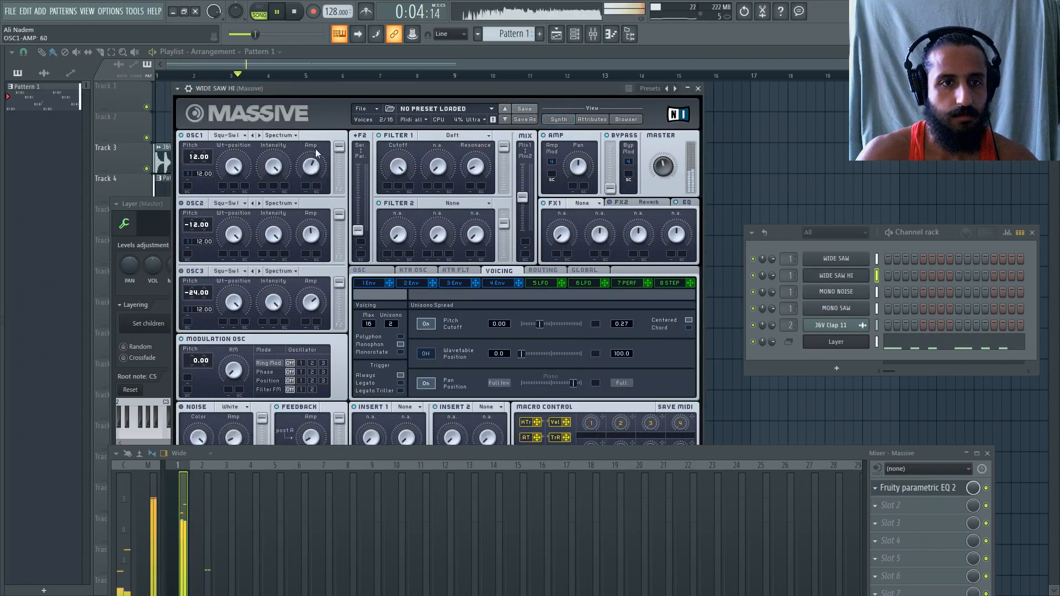
{"action": "left_click_drag", "start_coordinate": [317, 153], "coordinate": [316, 186]}
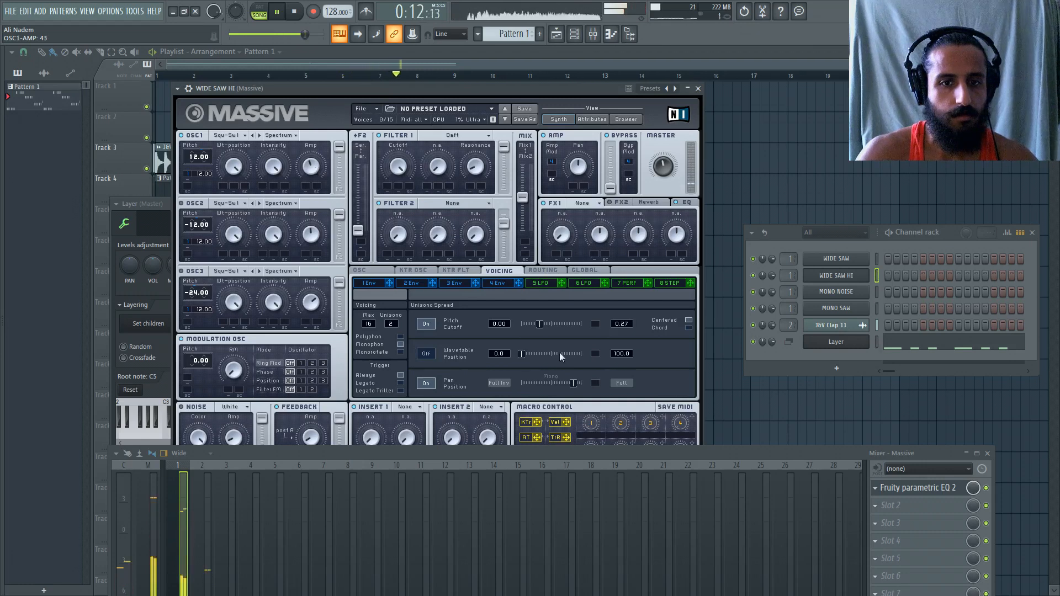
{"action": "left_click_drag", "start_coordinate": [574, 385], "coordinate": [578, 389]}
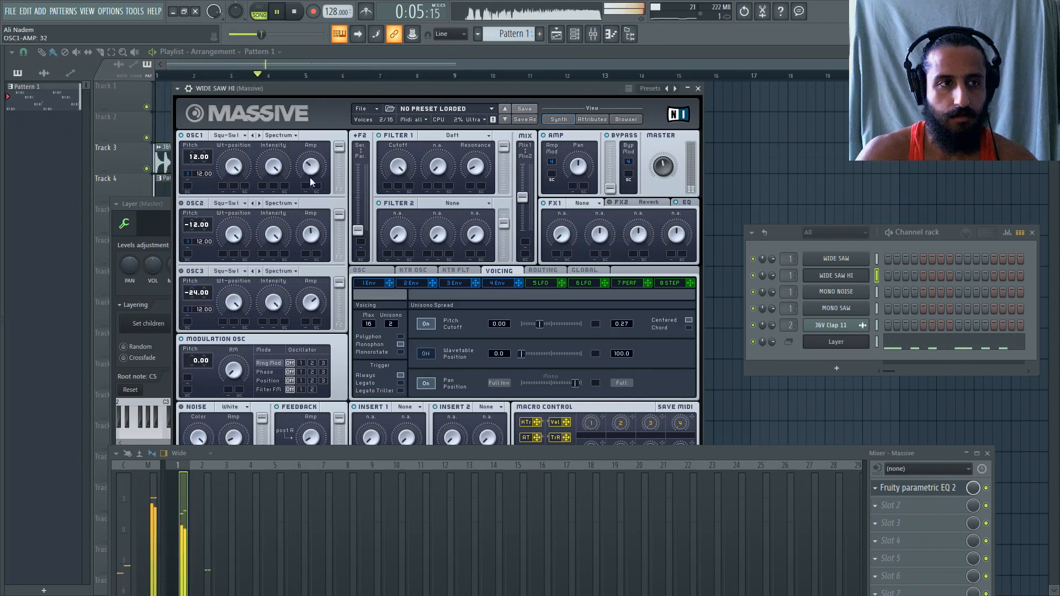
{"action": "left_click_drag", "start_coordinate": [309, 174], "coordinate": [309, 171]}
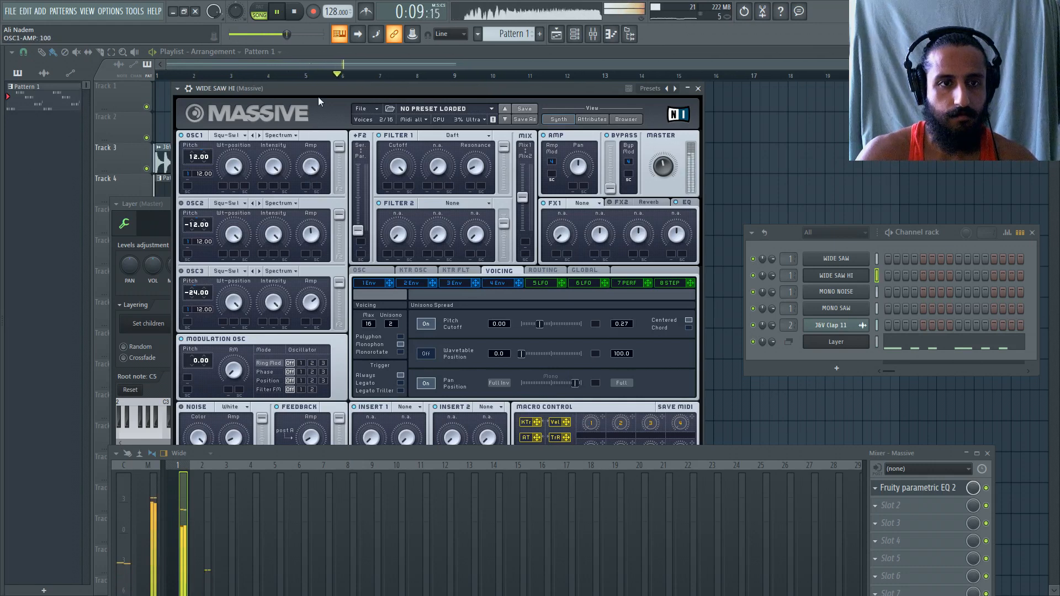
Set WIDE SAW HI's OSC1 pitch to 0.00, stop playback and lower the OSC1 amp.
{"action": "left_click_drag", "start_coordinate": [195, 158], "coordinate": [195, 182]}
{"action": "left_click_drag", "start_coordinate": [310, 165], "coordinate": [321, 87]}
{"action": "key", "text": "space"}
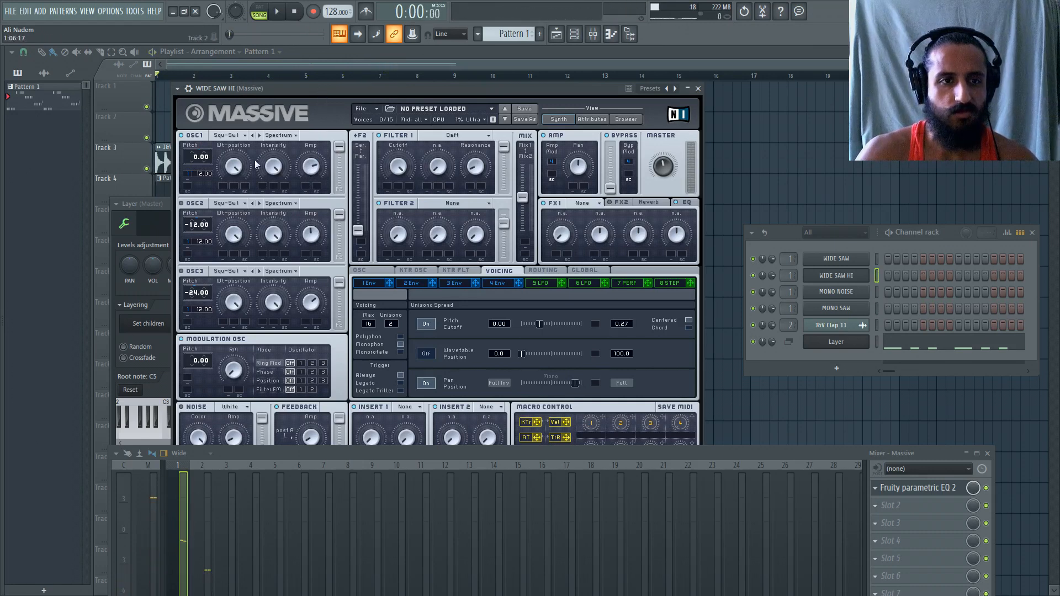
{"action": "left_click_drag", "start_coordinate": [316, 170], "coordinate": [323, 184]}
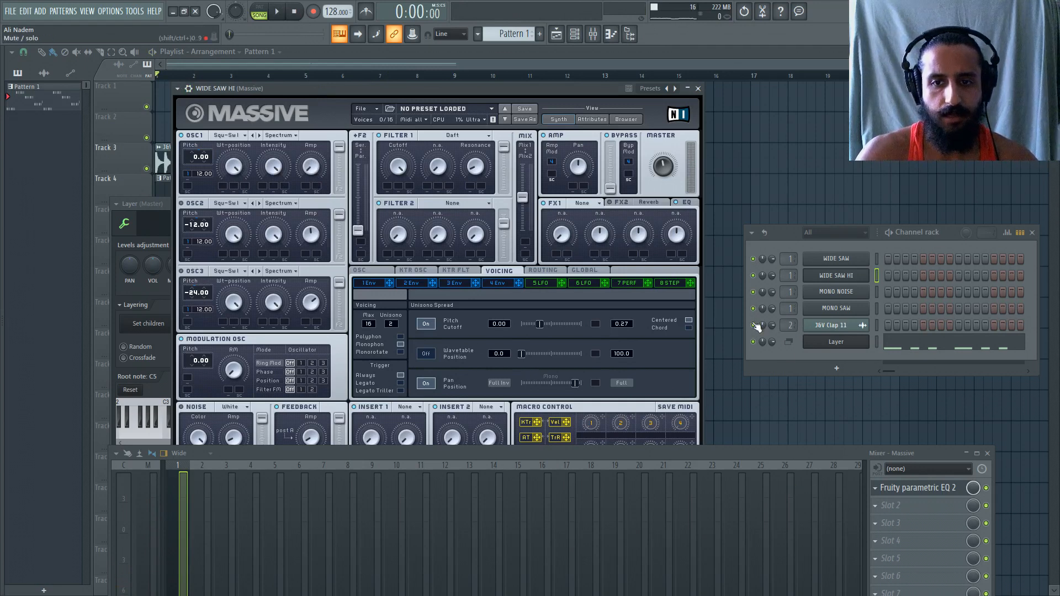
Copy the Pattern 1 clip from Track 4 to the start of Track 5 in the playlist.
{"action": "left_click", "coordinate": [672, 59]}
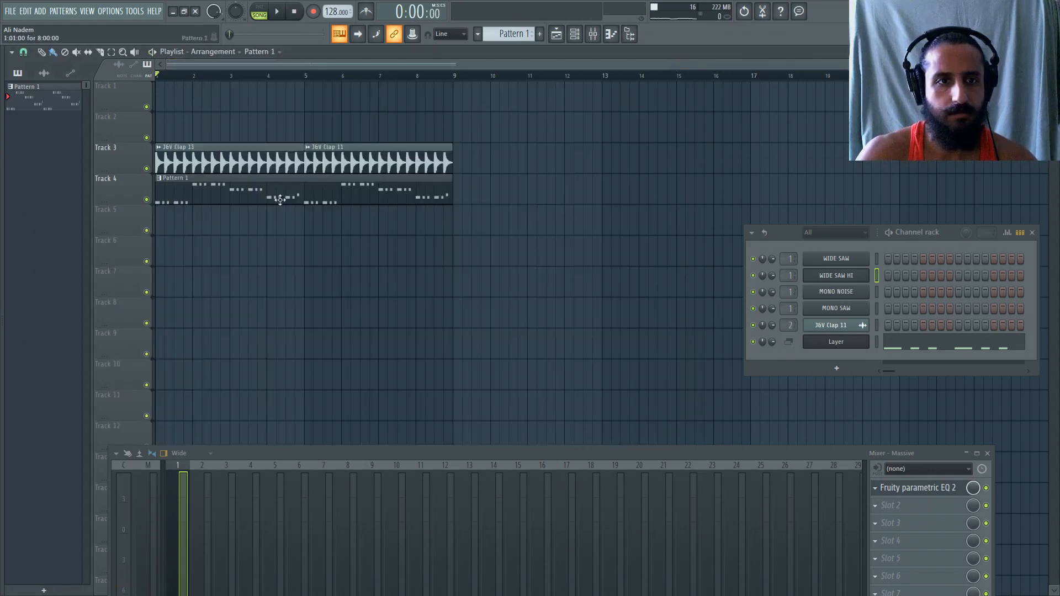
{"action": "left_click_drag", "start_coordinate": [163, 186], "coordinate": [174, 209]}
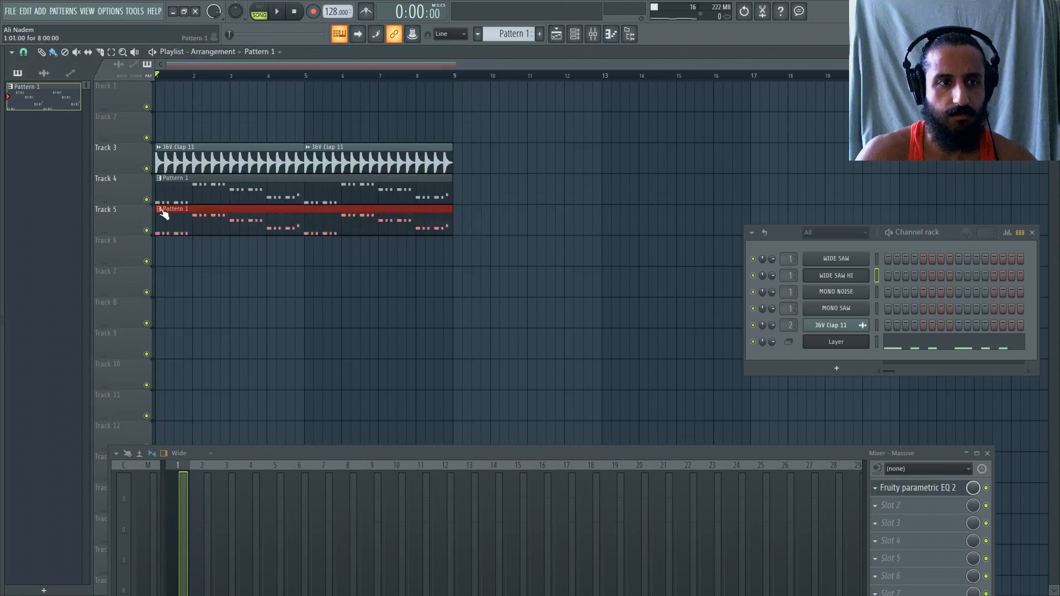
Make the Track 5 clip unique as Pattern 2 and move its notes from the Layer channel to WIDE SAW.
{"action": "left_click", "coordinate": [160, 210]}
{"action": "left_click", "coordinate": [191, 277]}
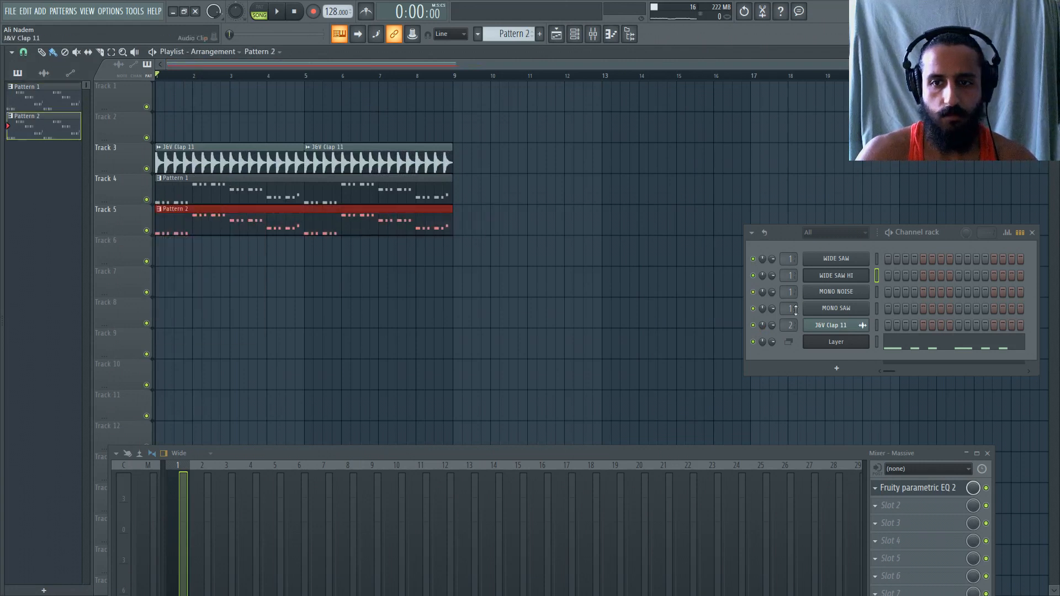
{"action": "right_click", "coordinate": [854, 343]}
{"action": "left_click", "coordinate": [978, 340]}
{"action": "right_click", "coordinate": [861, 260]}
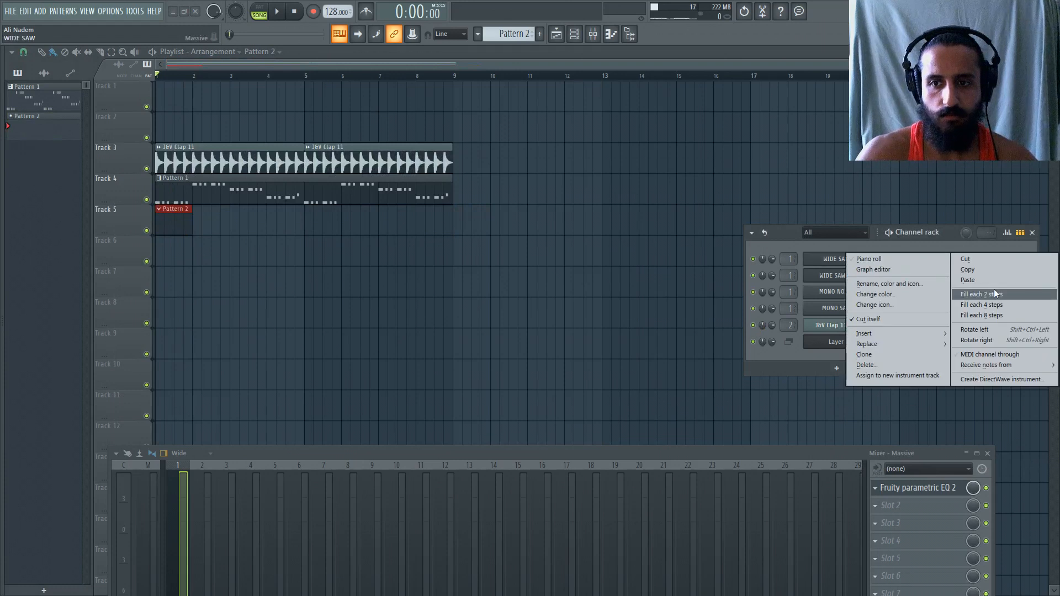
{"action": "left_click", "coordinate": [993, 290]}
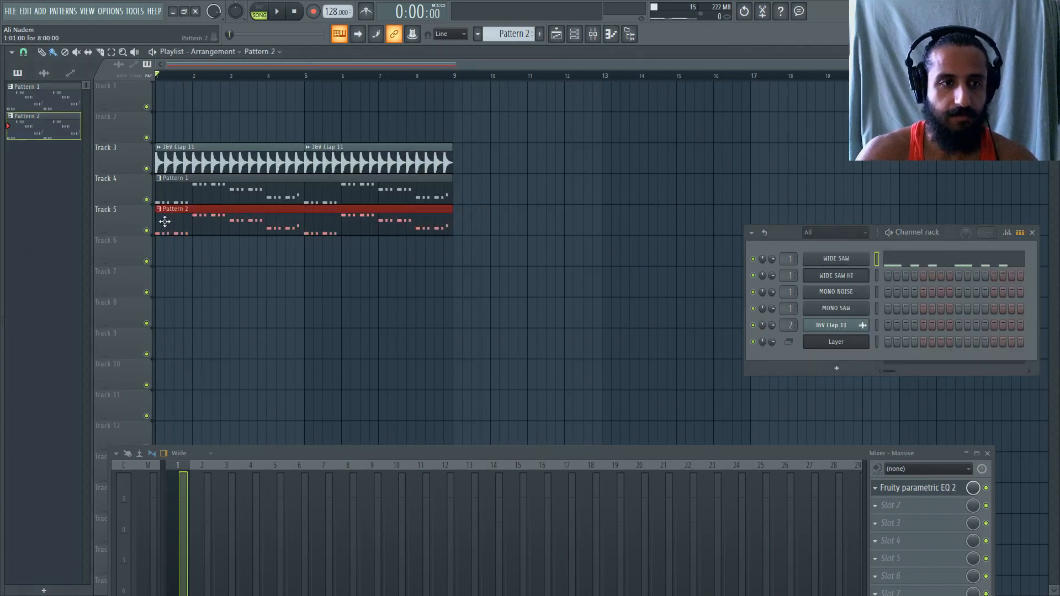
Trim the Pattern 2 clip to end at bar 5 and the Pattern 1 clip to start at bar 5.
{"action": "left_click_drag", "start_coordinate": [165, 221], "coordinate": [306, 232]}
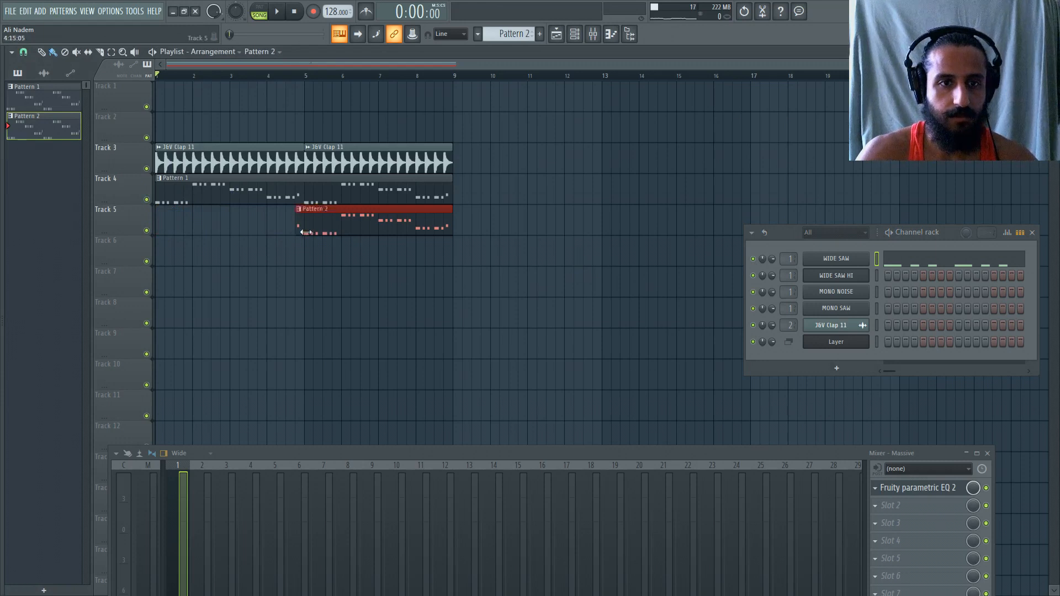
{"action": "key", "text": "ctrl+z"}
{"action": "left_click_drag", "start_coordinate": [451, 222], "coordinate": [303, 218]}
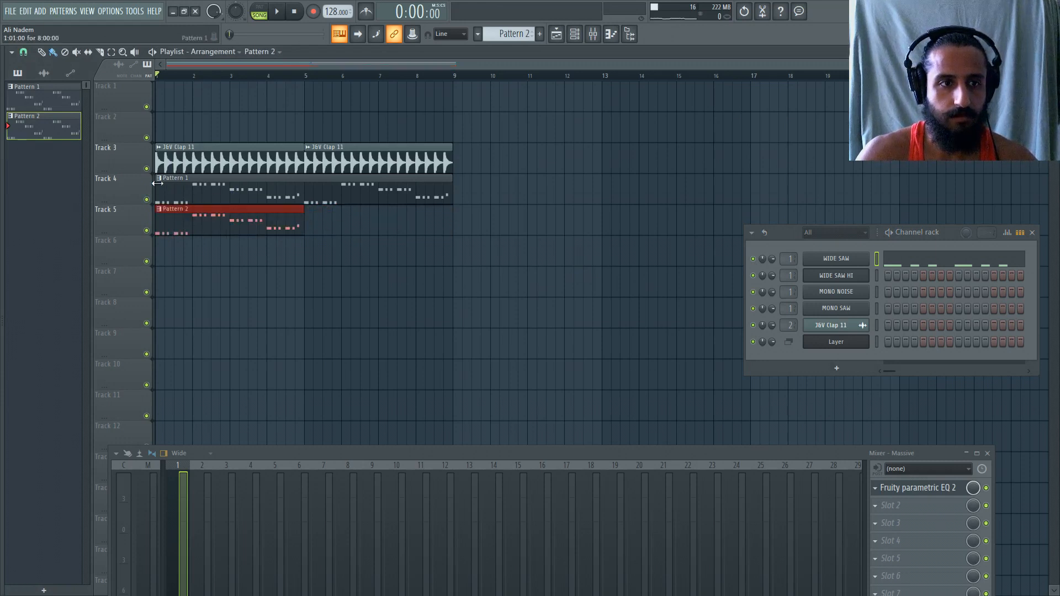
{"action": "left_click_drag", "start_coordinate": [157, 183], "coordinate": [304, 184]}
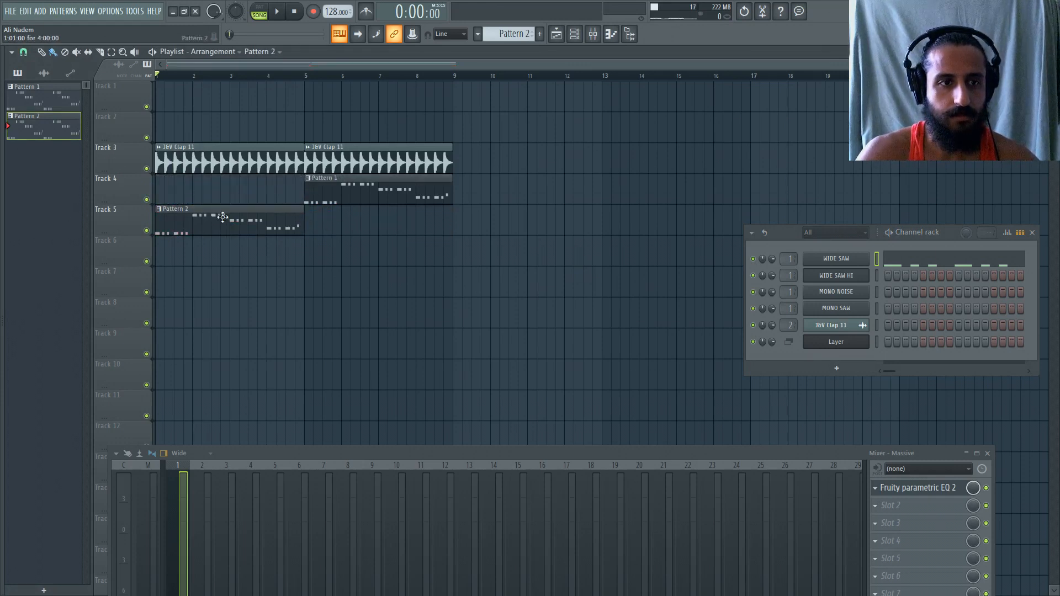
{"action": "left_click", "coordinate": [336, 190]}
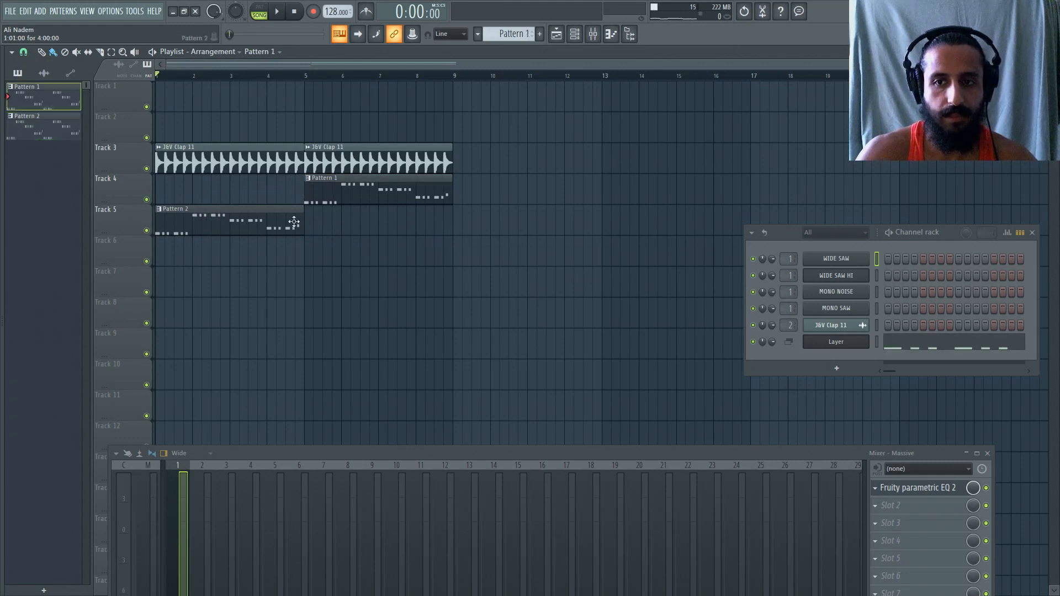
Play the arrangement to compare the single WIDE SAW section with the layered section, and stop playback.
{"action": "key", "text": "space"}
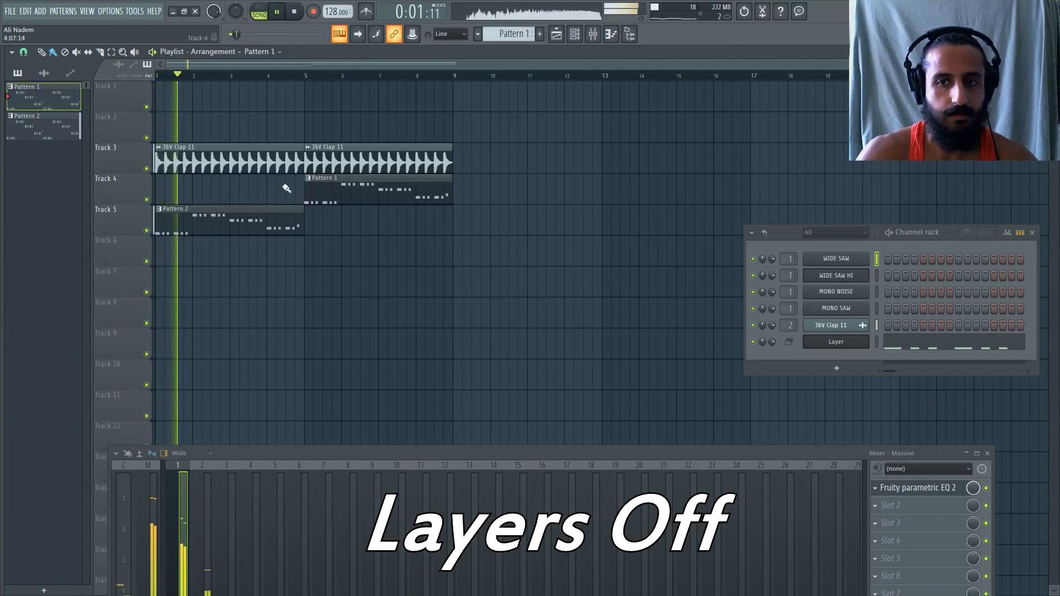
{"action": "left_click", "coordinate": [270, 76]}
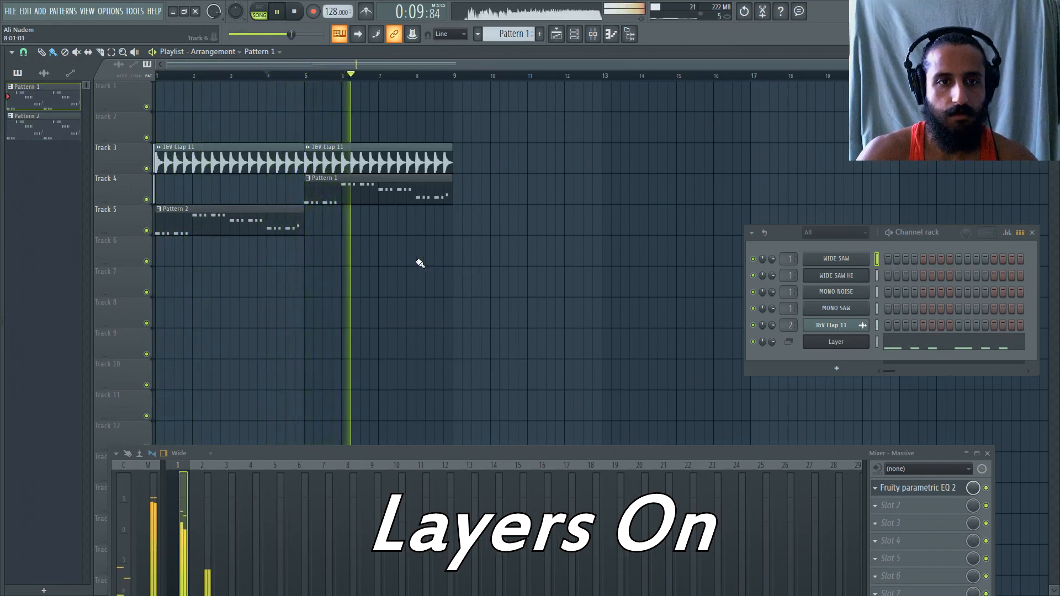
{"action": "left_click", "coordinate": [296, 11]}
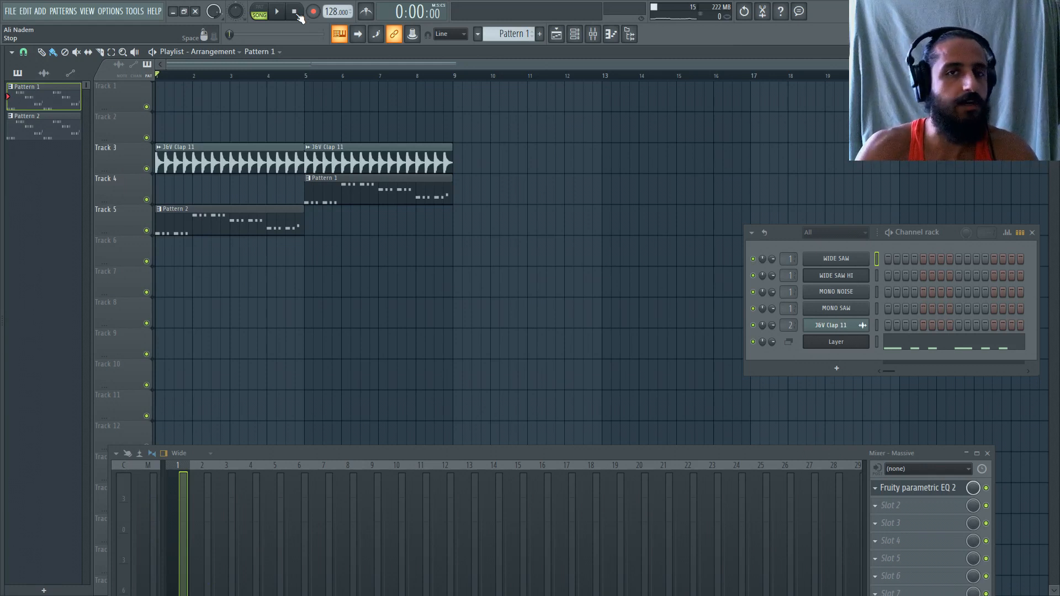
Inspect the OSC1 wavetable choices in the WIDE SAW HI instrument and close it.
{"action": "left_click", "coordinate": [848, 276]}
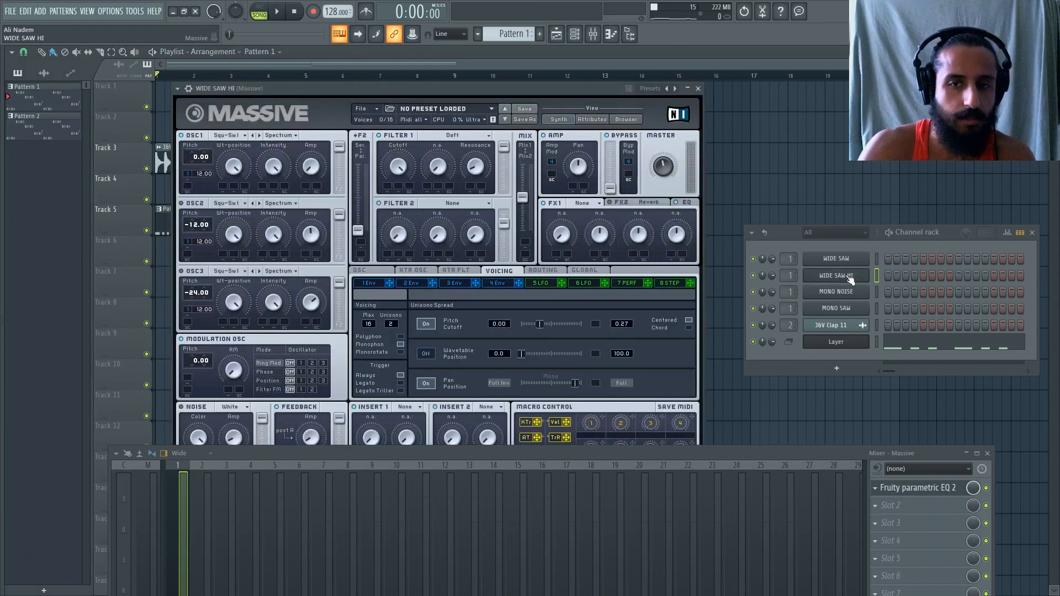
{"action": "left_click", "coordinate": [243, 137]}
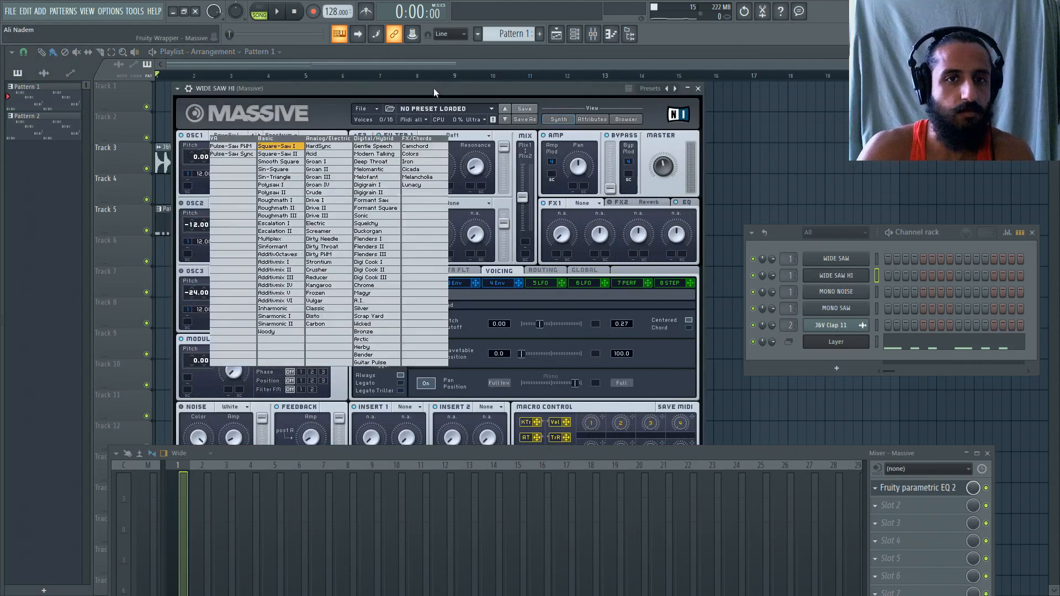
{"action": "left_click", "coordinate": [698, 89]}
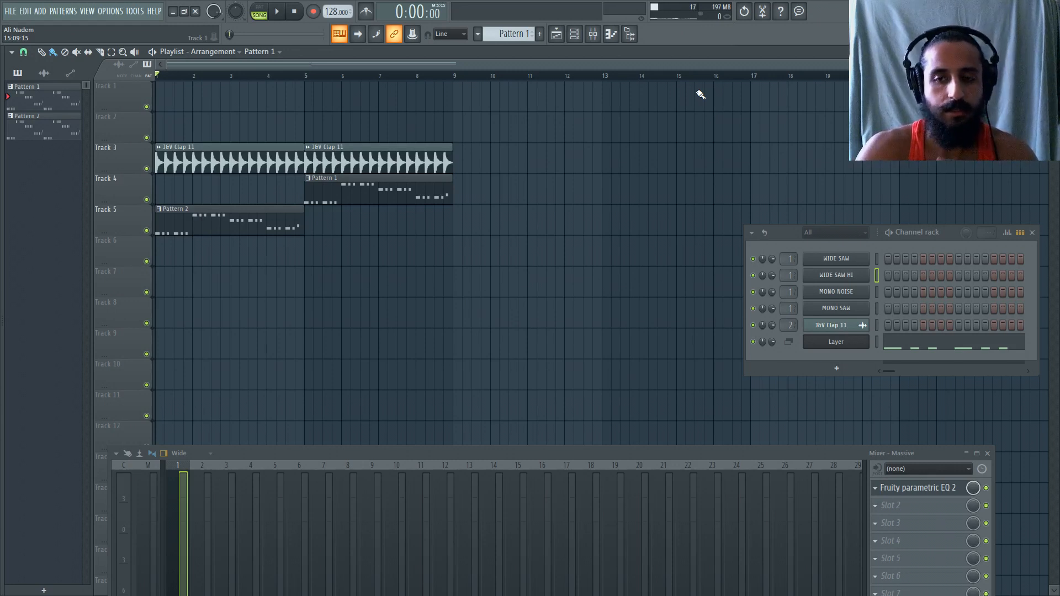
Clone the MONO SAW channel.
{"action": "left_click", "coordinate": [40, 12]}
{"action": "left_click", "coordinate": [40, 11]}
{"action": "right_click", "coordinate": [837, 308]}
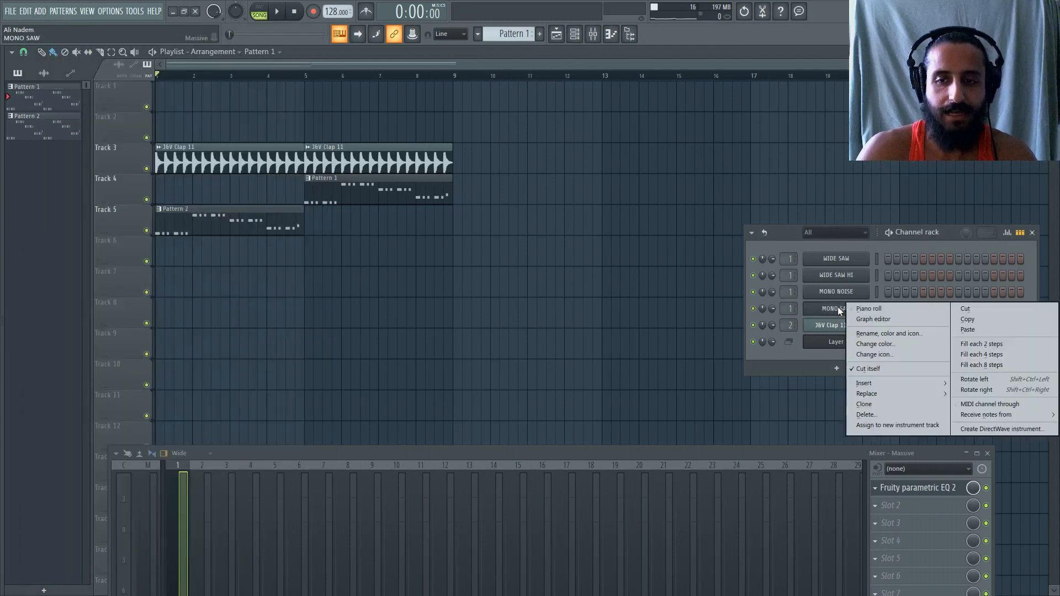
{"action": "left_click", "coordinate": [894, 402]}
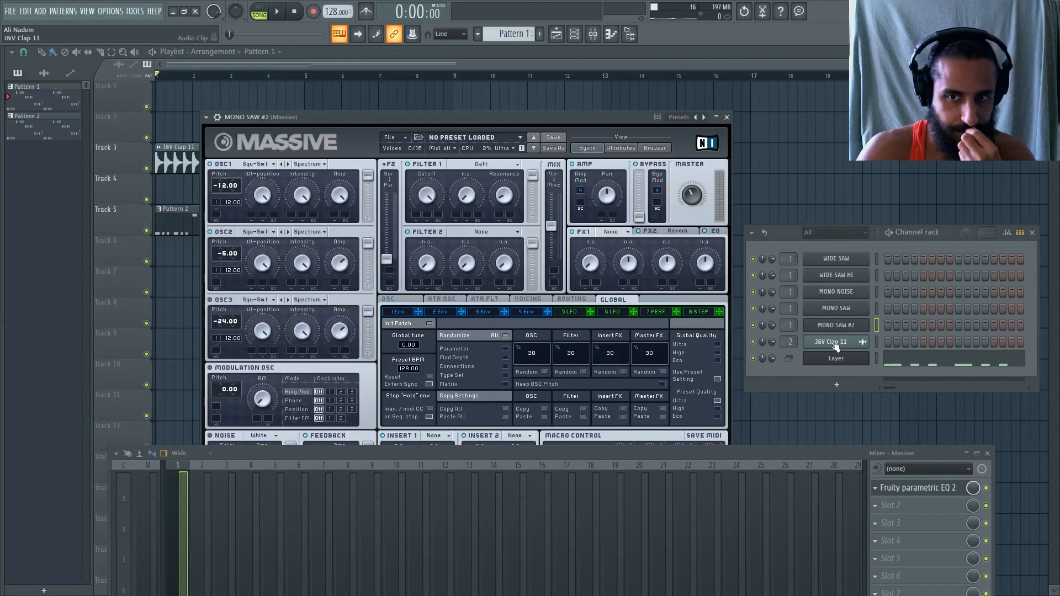
Route MONO SAW #2 to mixer track 3 and include it among the Layer channel's children.
{"action": "scroll", "coordinate": [793, 323], "scroll_direction": "up", "scroll_amount": 1}
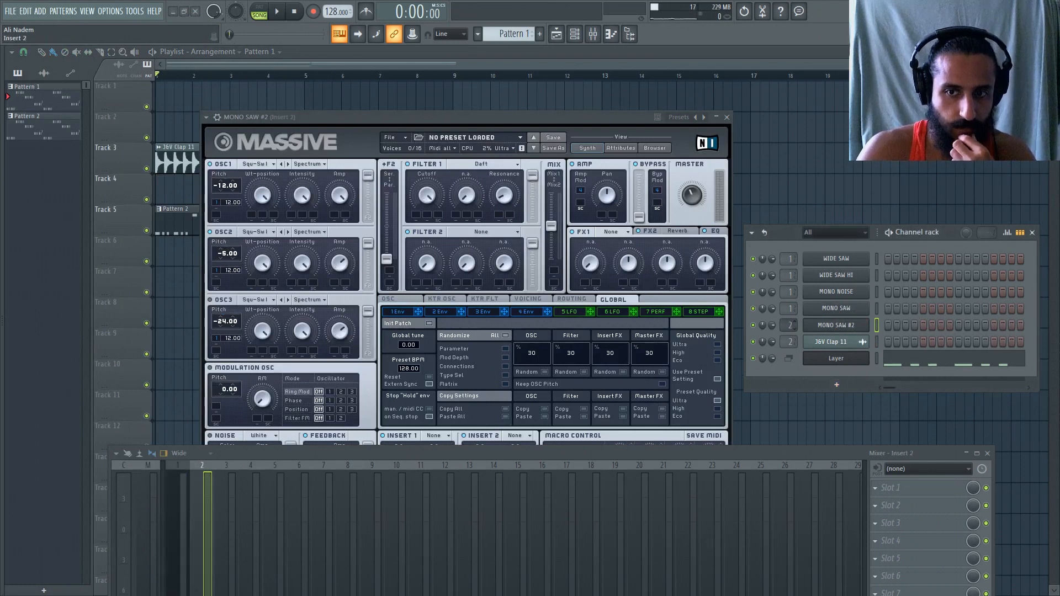
{"action": "scroll", "coordinate": [793, 324], "scroll_direction": "up", "scroll_amount": 1}
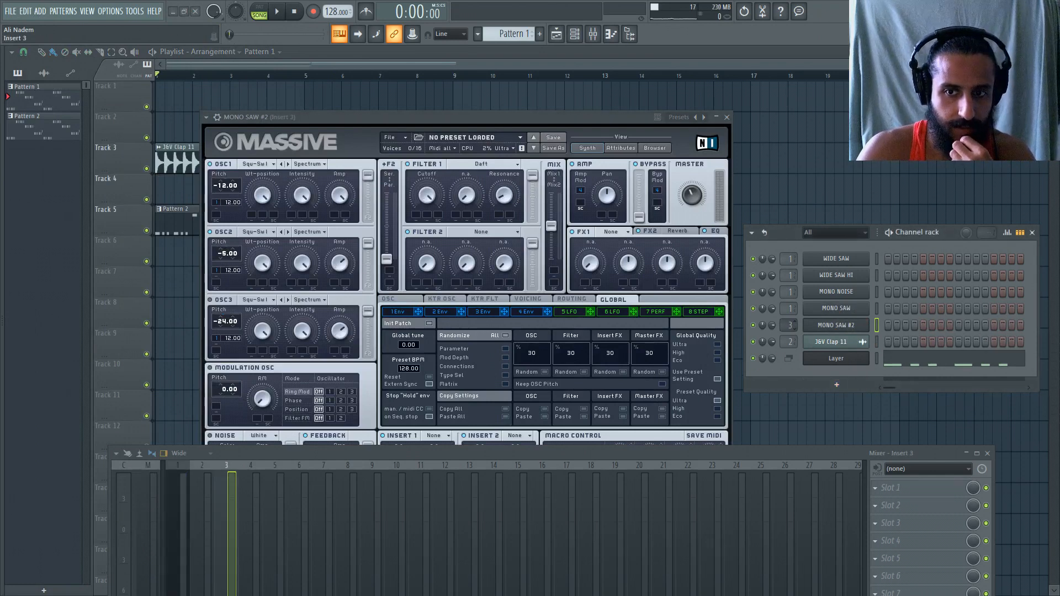
{"action": "left_click", "coordinate": [857, 364]}
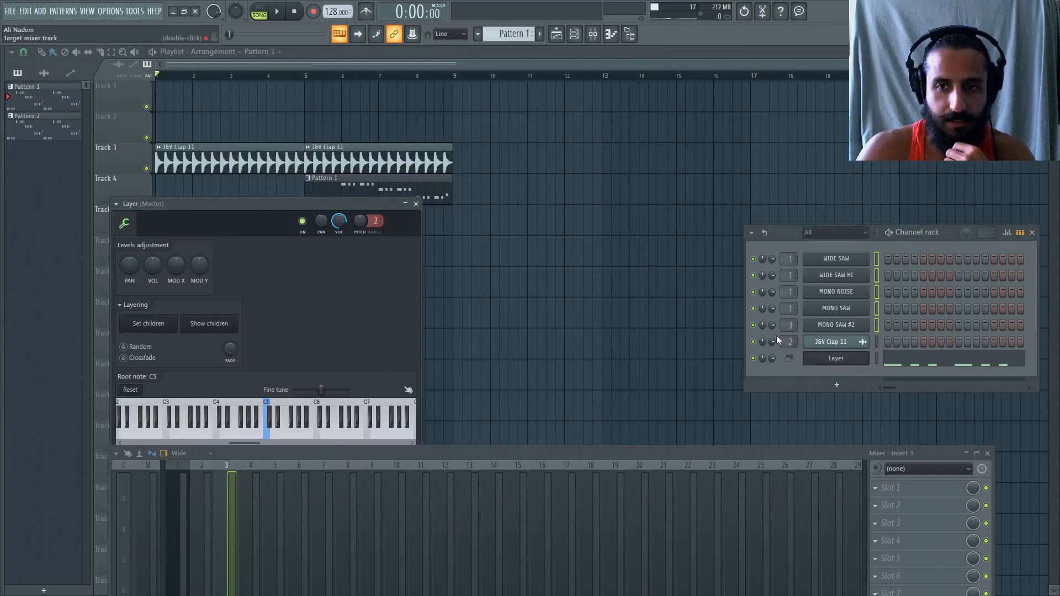
In MONO SAW #2, set OSC1 to the Sin-Square wavetable at pitch -24.00 and turn off FX2 and EQ.
{"action": "left_click", "coordinate": [847, 327]}
{"action": "left_click_drag", "start_coordinate": [389, 449], "coordinate": [410, 519]}
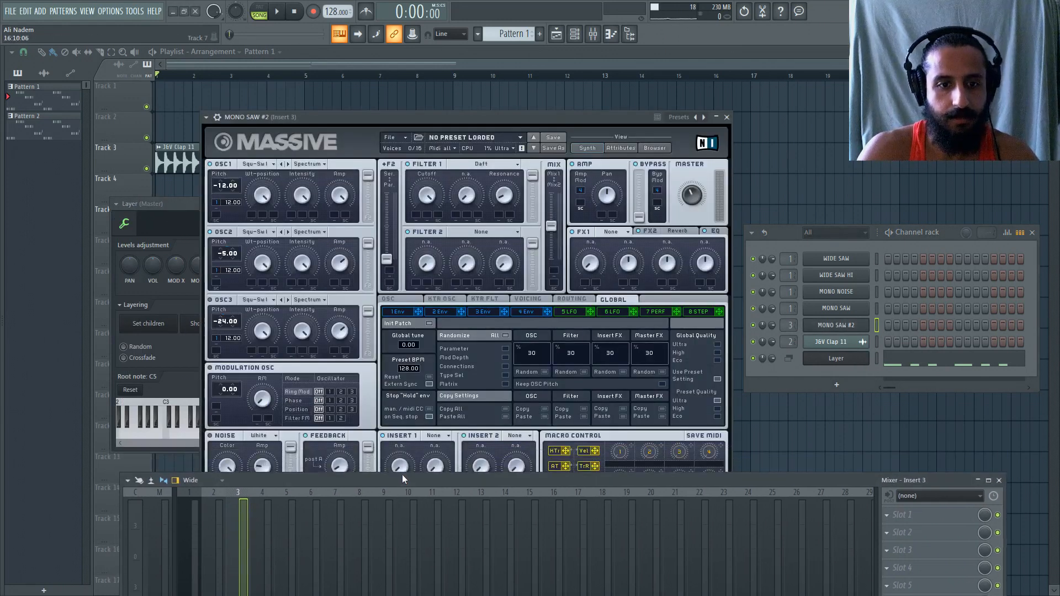
{"action": "left_click", "coordinate": [176, 20]}
{"action": "left_click", "coordinate": [237, 73]}
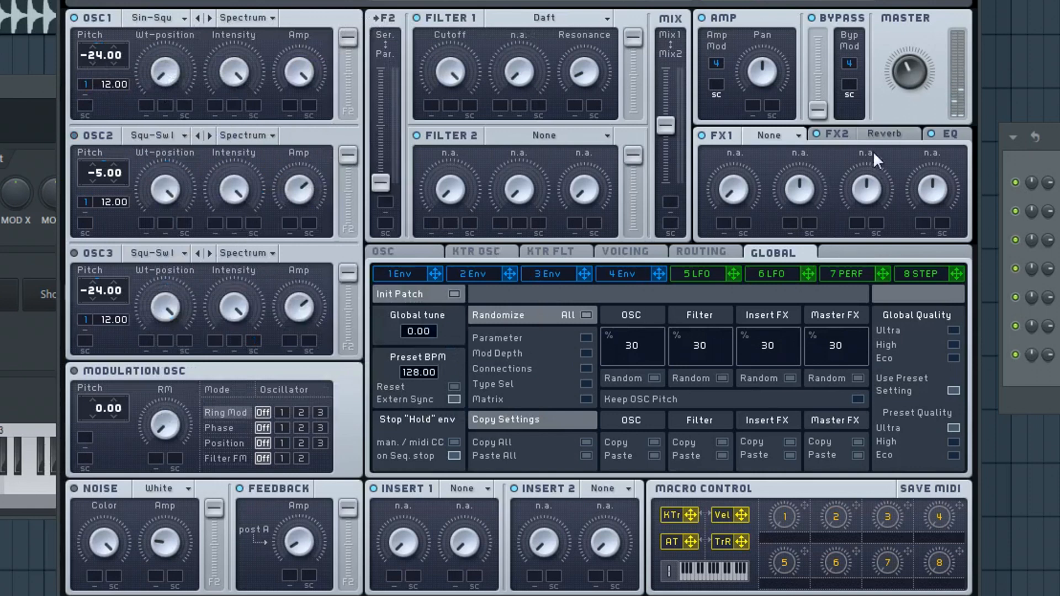
{"action": "left_click", "coordinate": [815, 134]}
{"action": "left_click", "coordinate": [959, 137]}
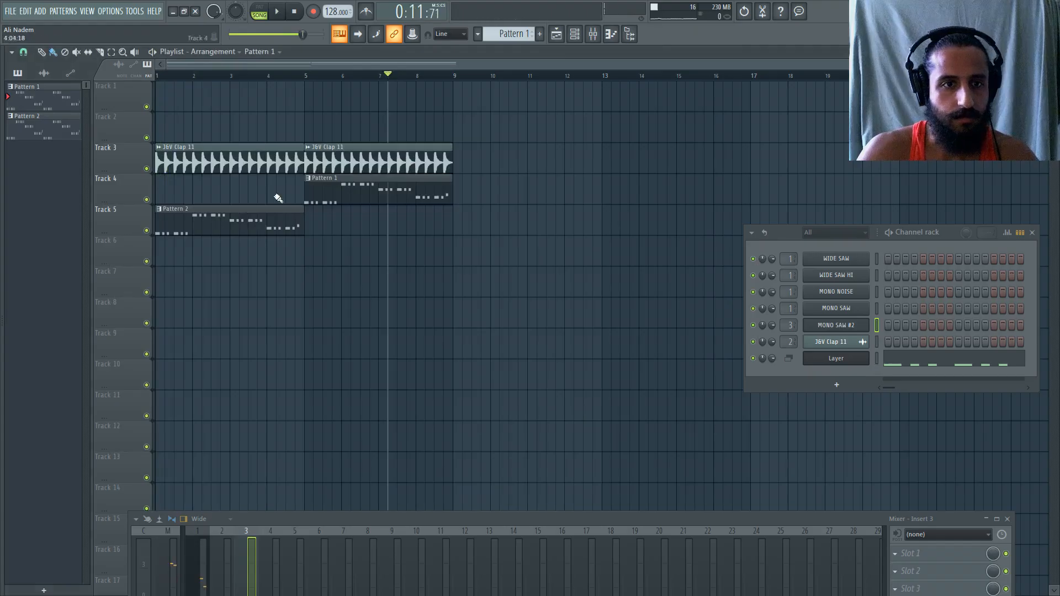
Extend the Pattern 1 and Pattern 2 clips to span bars 1 through 8, mute Track 5 and start playback.
{"action": "left_click_drag", "start_coordinate": [279, 199], "coordinate": [223, 229]}
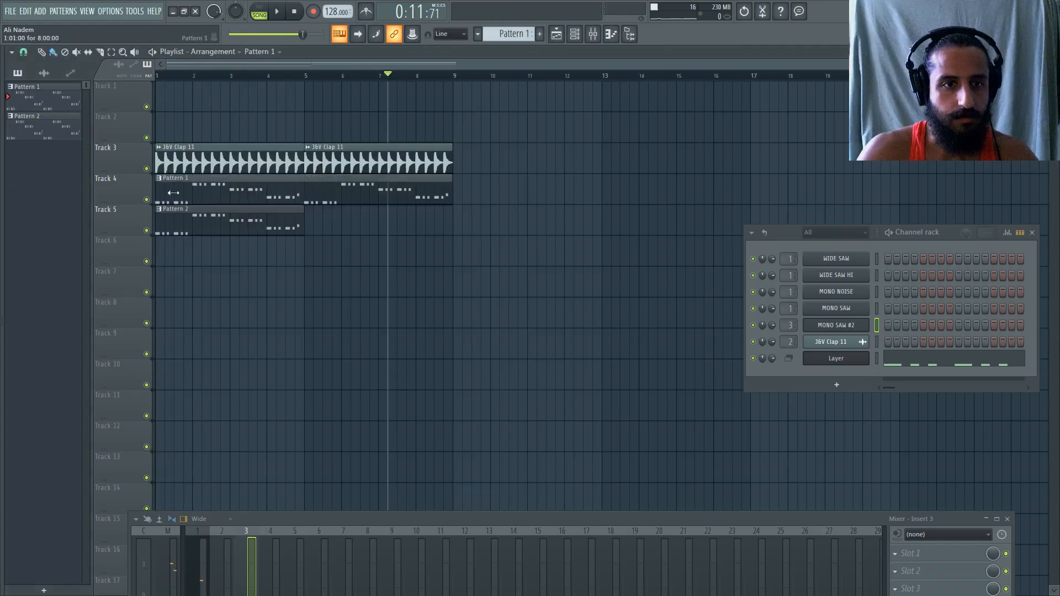
{"action": "left_click_drag", "start_coordinate": [303, 224], "coordinate": [453, 223]}
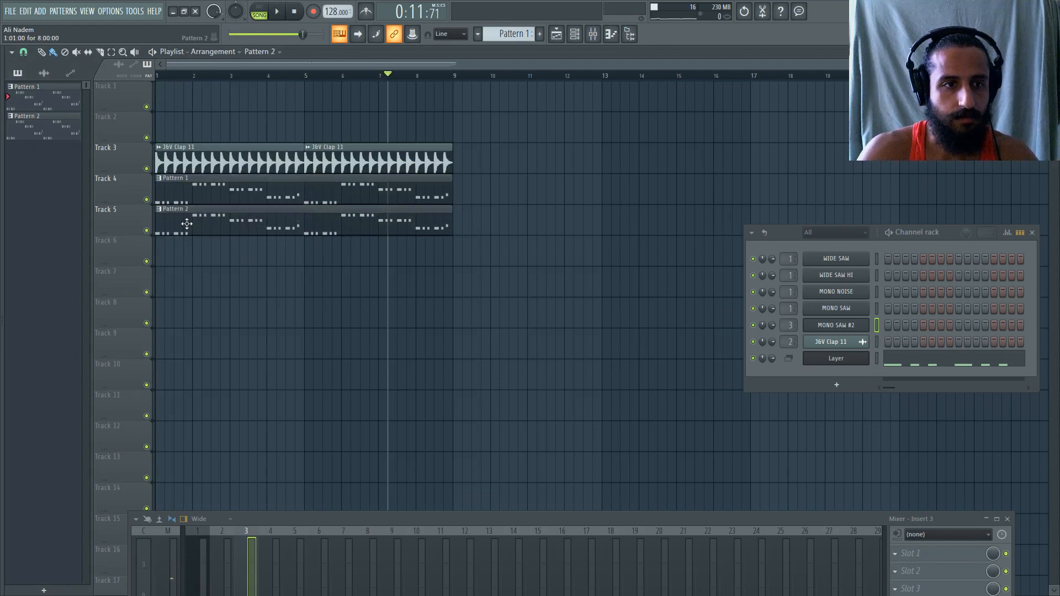
{"action": "left_click", "coordinate": [147, 231]}
{"action": "key", "text": "space"}
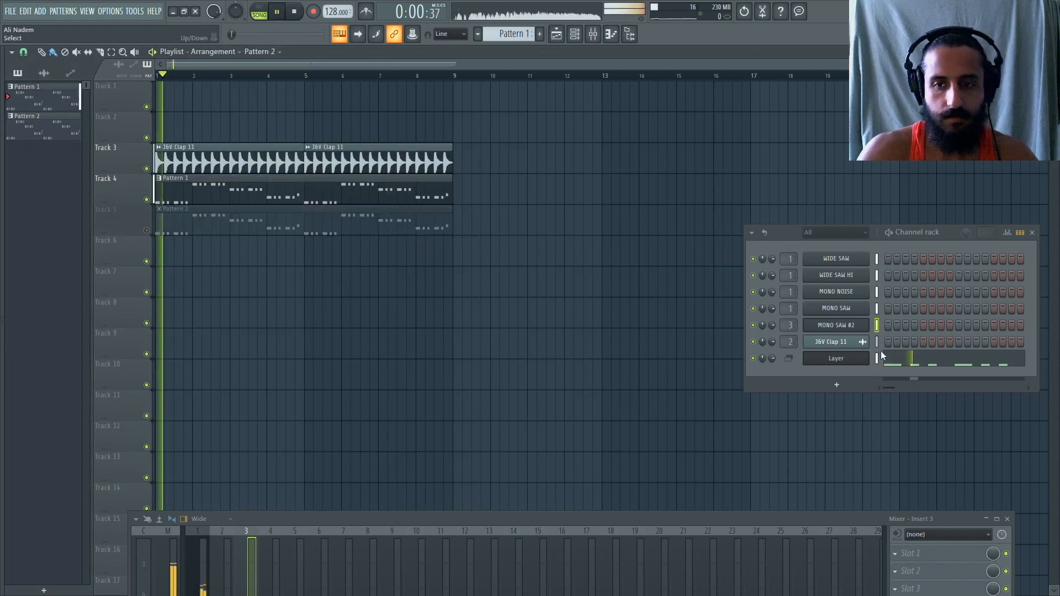
Balance MONO SAW #2's master volume against the other layers during playback using the mixer meters, and stop playback.
{"action": "left_click", "coordinate": [857, 328]}
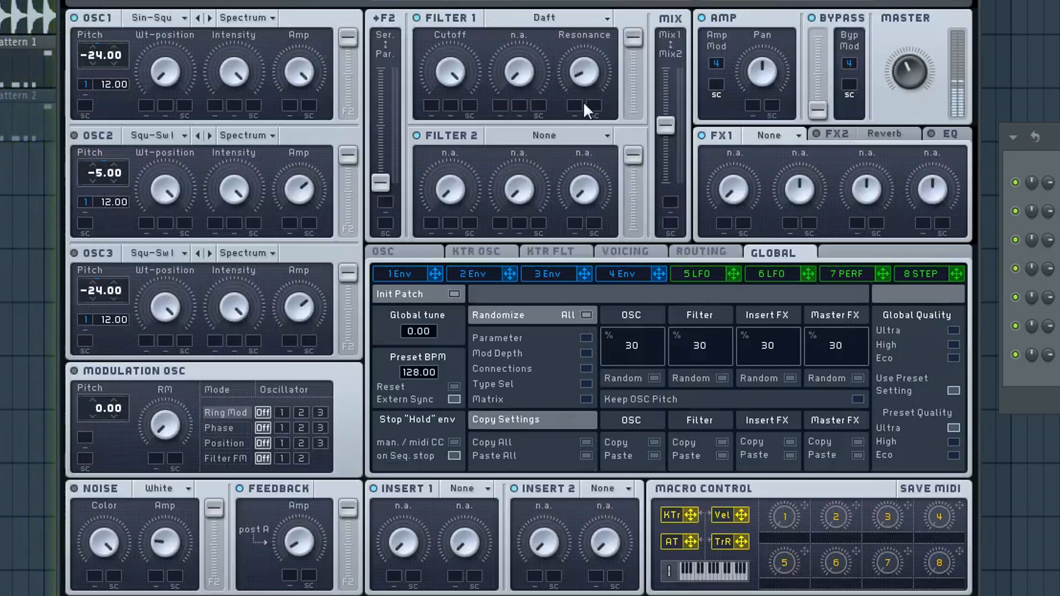
{"action": "mouse_move", "coordinate": [113, 43]}
{"action": "left_mouse_down"}
{"action": "mouse_move", "coordinate": [98, 68]}
{"action": "mouse_move", "coordinate": [107, 51]}
{"action": "left_mouse_up"}
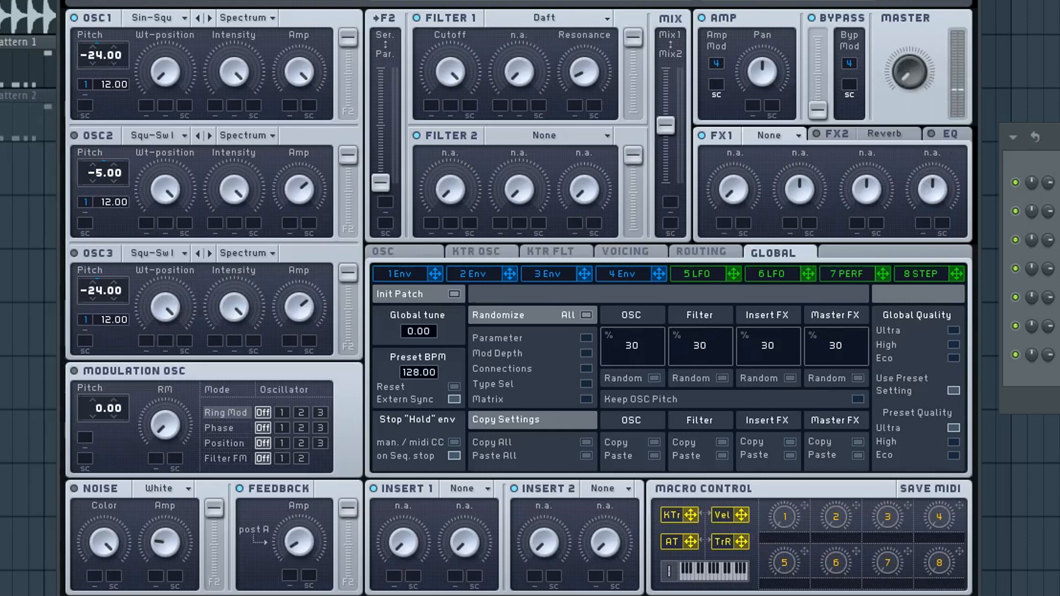
{"action": "key", "text": "F9"}
{"action": "left_click_drag", "start_coordinate": [869, 265], "coordinate": [864, 250]}
{"action": "left_click_drag", "start_coordinate": [917, 72], "coordinate": [921, 10]}
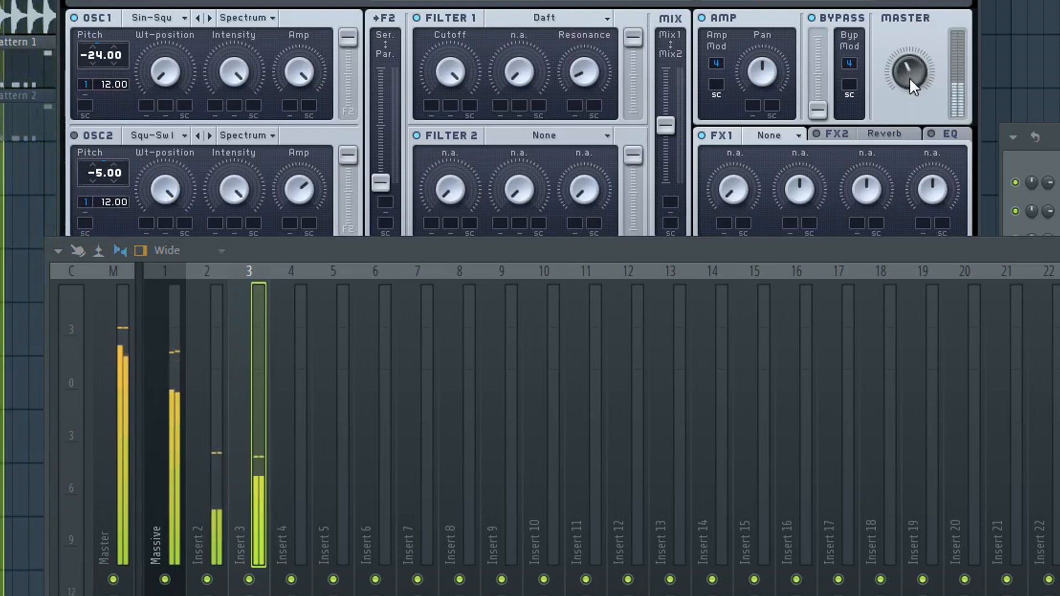
{"action": "mouse_move", "coordinate": [909, 78]}
{"action": "left_mouse_down"}
{"action": "mouse_move", "coordinate": [918, 43]}
{"action": "mouse_move", "coordinate": [918, 74]}
{"action": "left_mouse_up"}
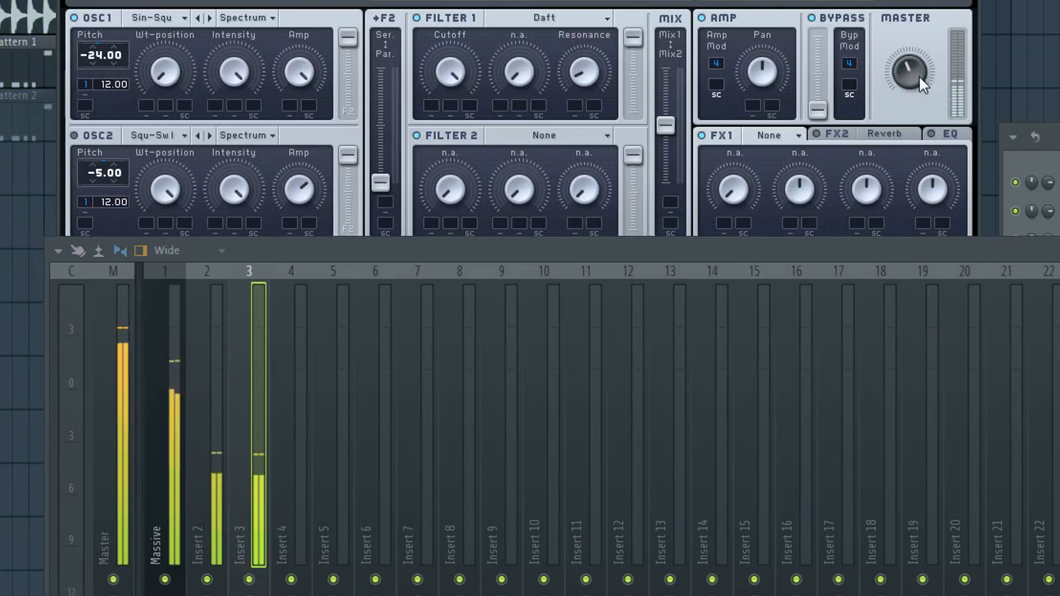
{"action": "key", "text": "space"}
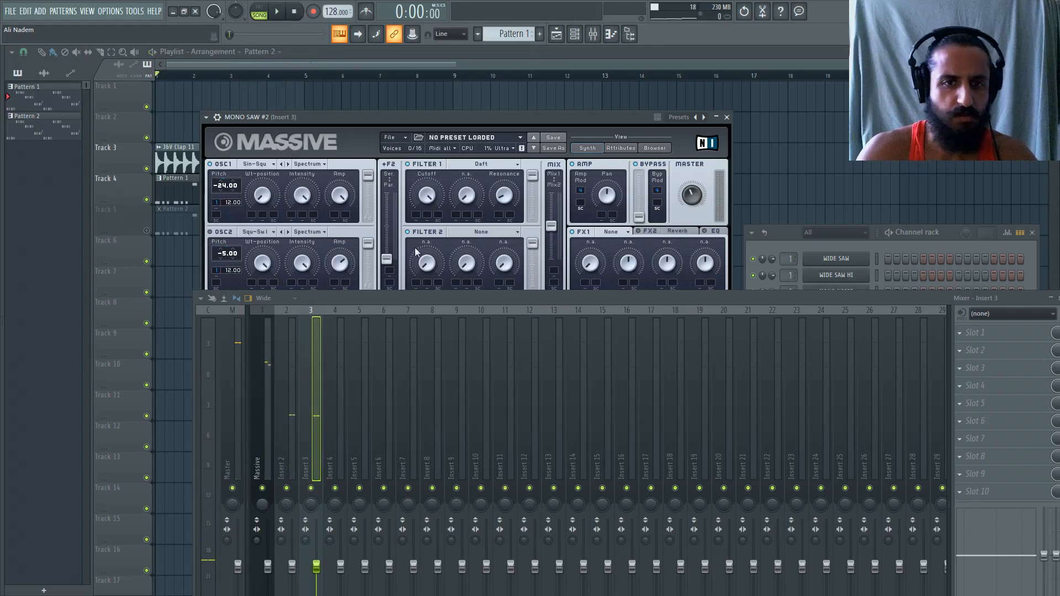
Sweep MONO SAW #2's Filter 1 cutoff up to 100, audition a note and lower the cutoff to below halfway.
{"action": "left_click_drag", "start_coordinate": [457, 299], "coordinate": [465, 396]}
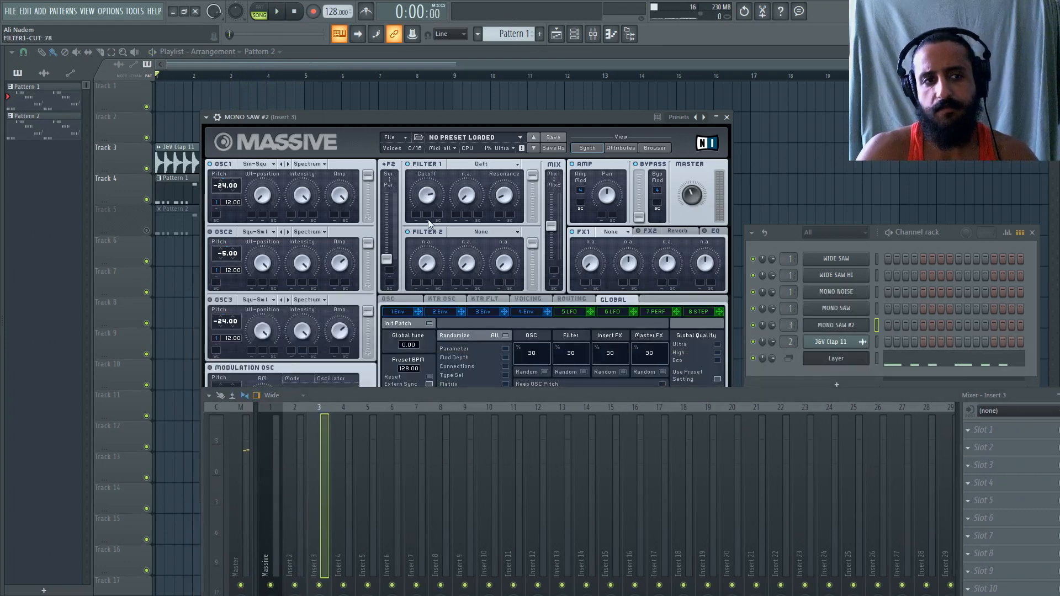
{"action": "left_click_drag", "start_coordinate": [426, 198], "coordinate": [433, 266]}
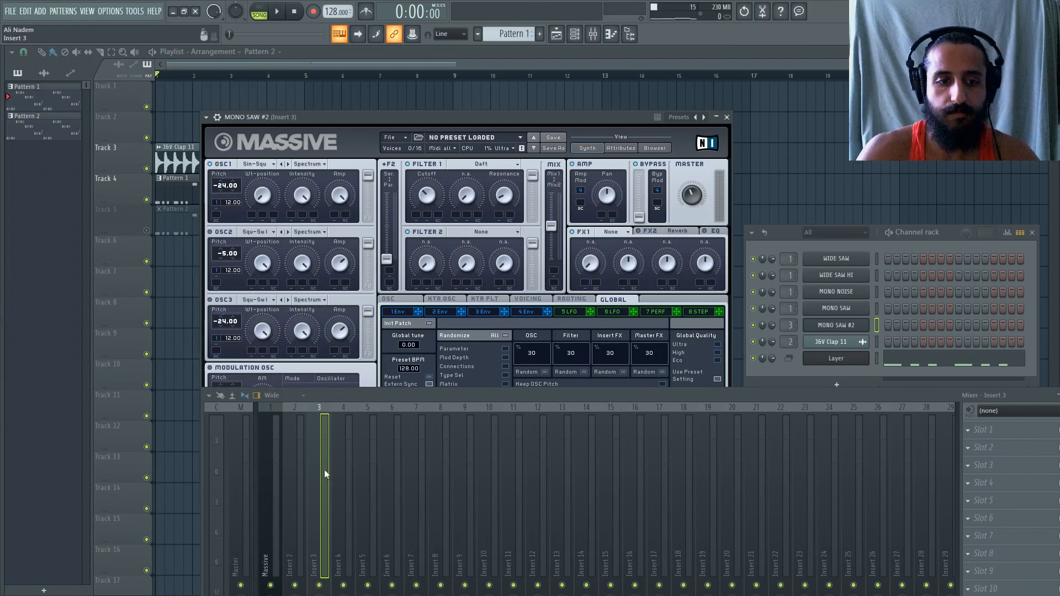
{"action": "left_click", "coordinate": [303, 508]}
{"action": "left_click_drag", "start_coordinate": [430, 196], "coordinate": [435, 139]}
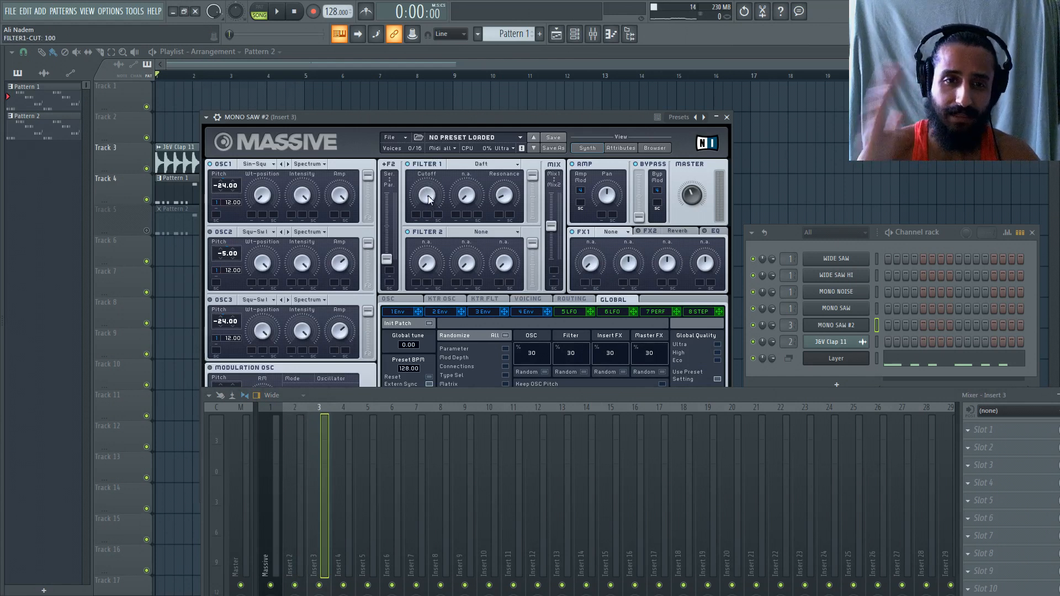
{"action": "key", "text": "v"}
{"action": "left_click_drag", "start_coordinate": [430, 200], "coordinate": [451, 259]}
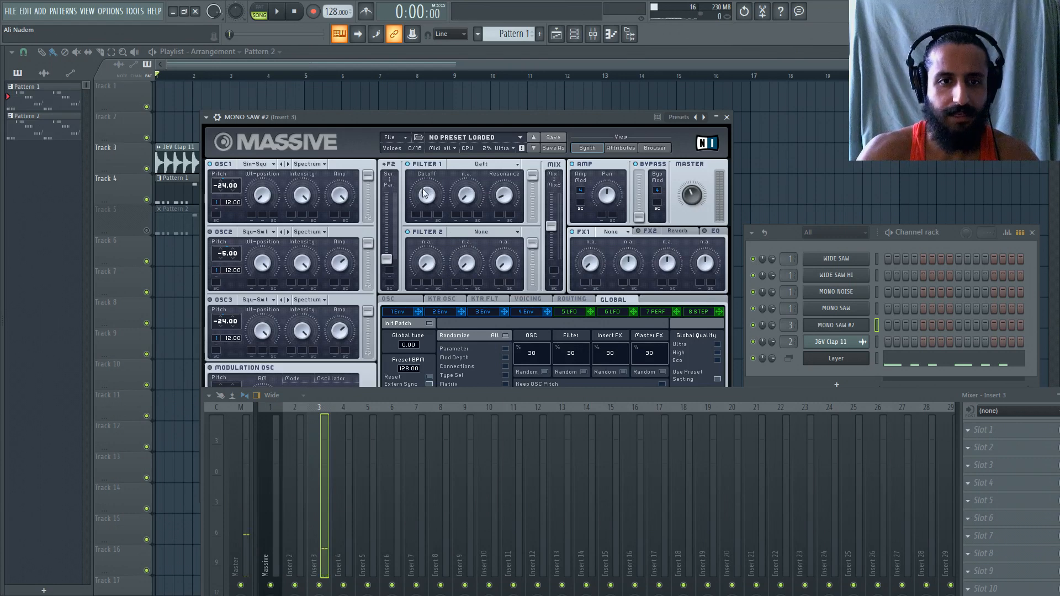
In MONO SAW #2, set OSC2 to the Sin-Square wavetable at pitch -12.00.
{"action": "left_click_drag", "start_coordinate": [434, 409], "coordinate": [458, 510]}
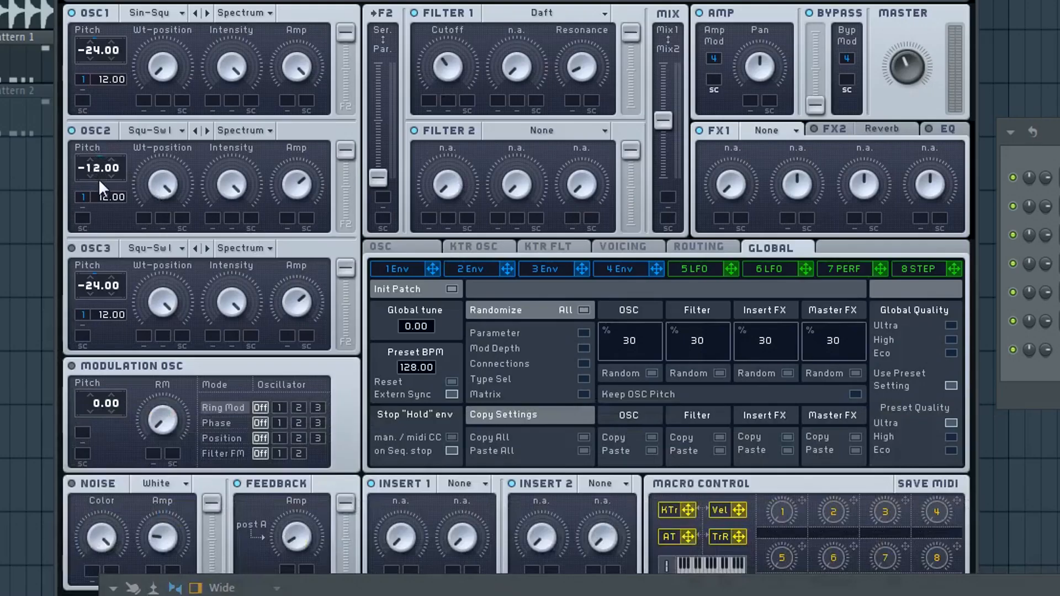
{"action": "left_click", "coordinate": [182, 131]}
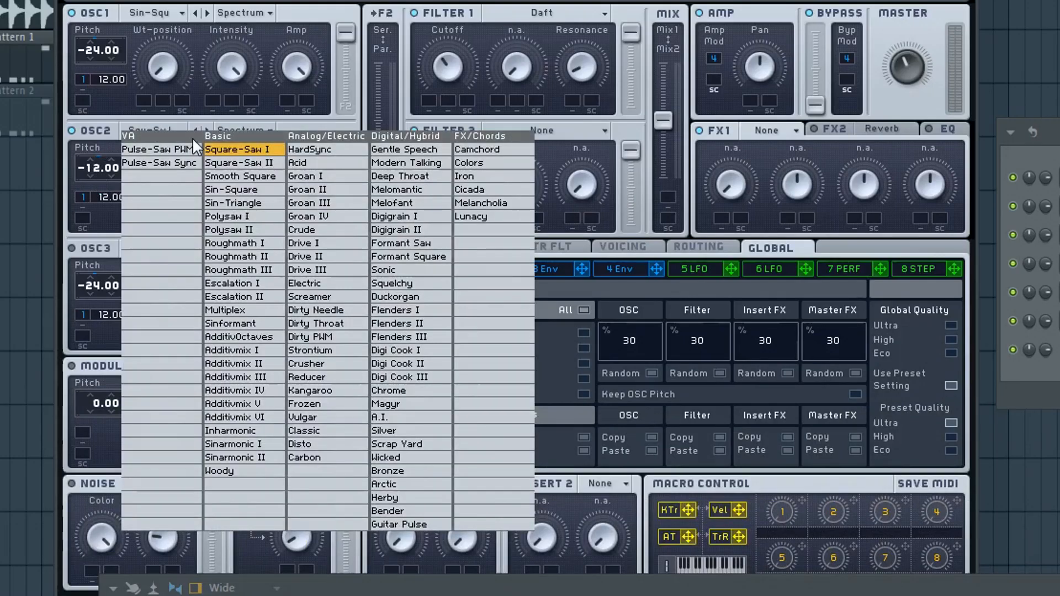
{"action": "left_click", "coordinate": [235, 189]}
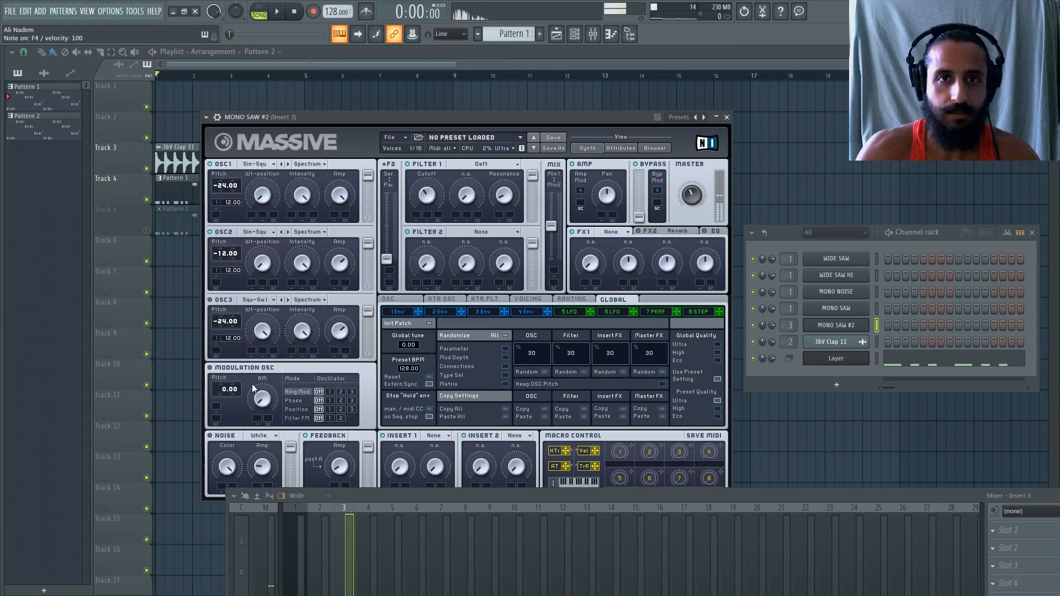
Balance OSC2's amp level in MONO SAW #2 by ear, toggling the oscillator to compare the sound with and without it.
{"action": "left_click_drag", "start_coordinate": [340, 264], "coordinate": [353, 206]}
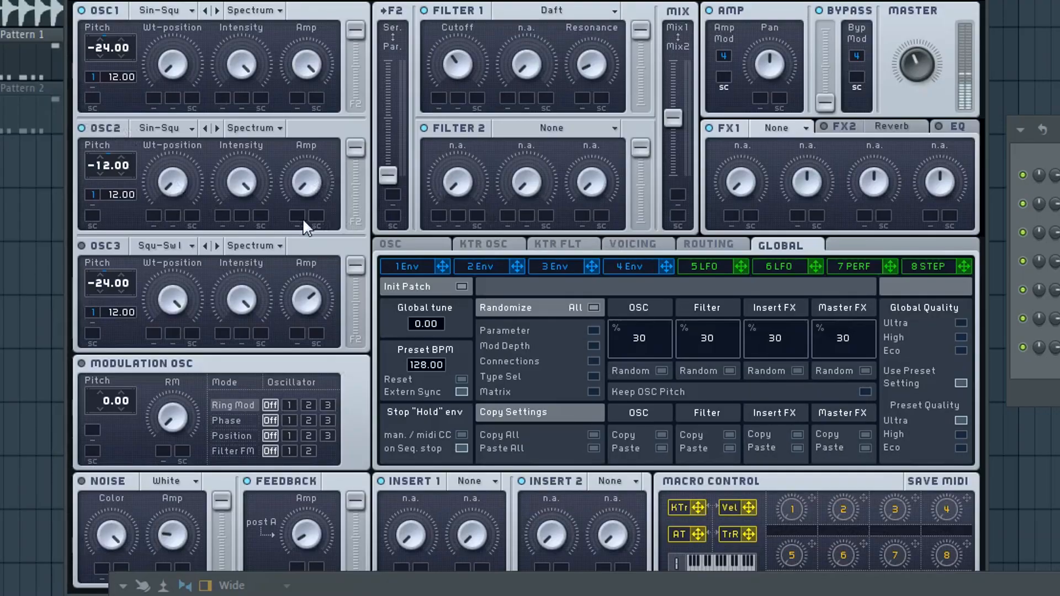
{"action": "left_click_drag", "start_coordinate": [313, 183], "coordinate": [348, 6]}
{"action": "left_click_drag", "start_coordinate": [320, 145], "coordinate": [323, 131]}
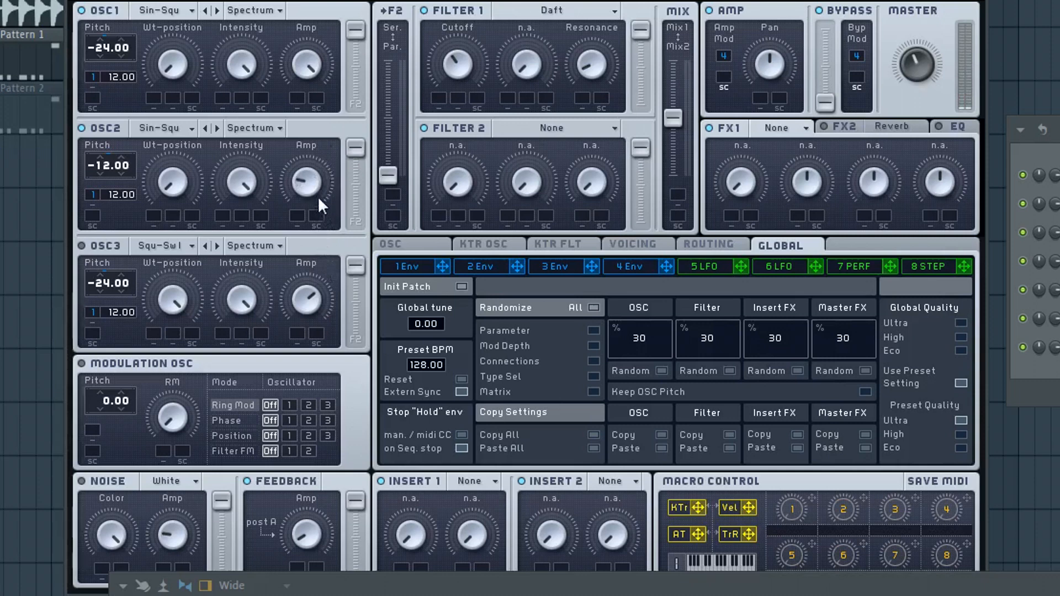
{"action": "left_click", "coordinate": [114, 127]}
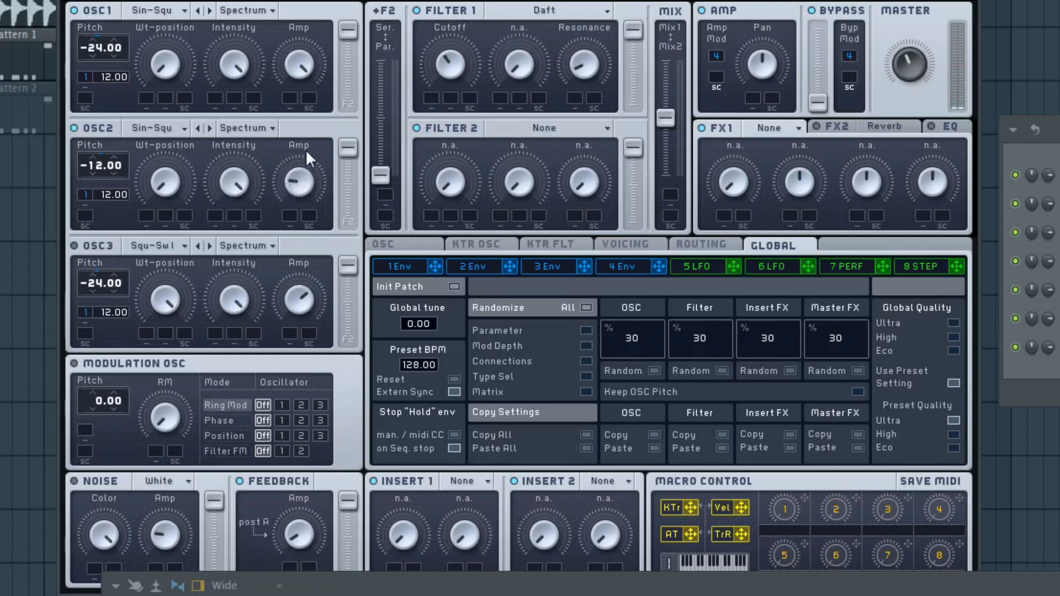
{"action": "mouse_move", "coordinate": [307, 141]}
{"action": "left_mouse_down"}
{"action": "mouse_move", "coordinate": [314, 104]}
{"action": "mouse_move", "coordinate": [314, 140]}
{"action": "mouse_move", "coordinate": [313, 129]}
{"action": "left_mouse_up"}
{"action": "left_click", "coordinate": [101, 127]}
{"action": "left_click_drag", "start_coordinate": [302, 184], "coordinate": [307, 242]}
{"action": "left_click", "coordinate": [108, 125]}
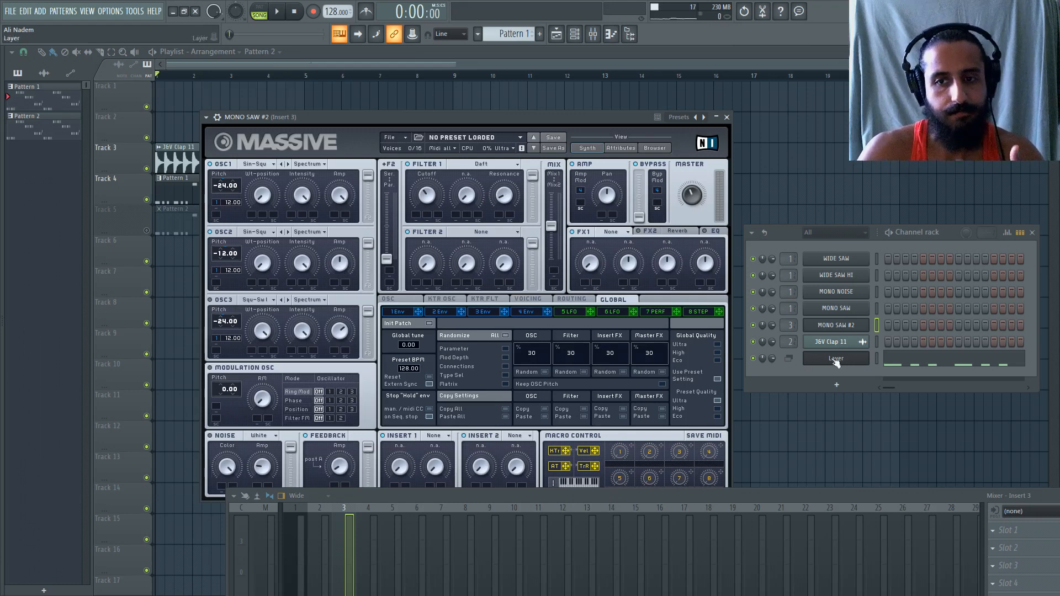
Rename the MONO SAW #2 channel as MONO SUB.
{"action": "right_click", "coordinate": [838, 327]}
{"action": "left_click", "coordinate": [879, 350]}
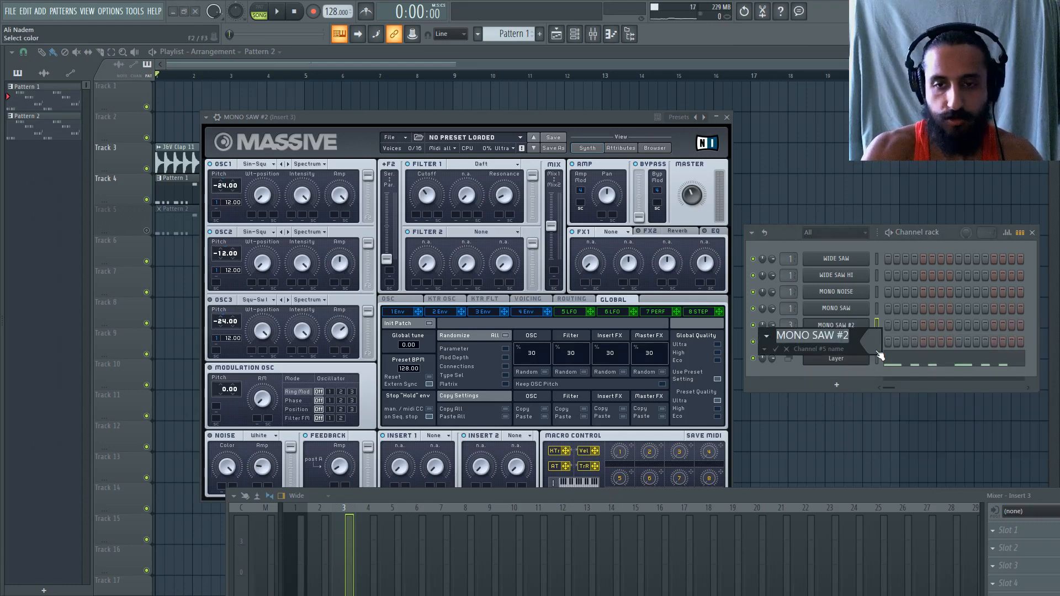
{"action": "type", "text": "MONO SUB"}
{"action": "key", "text": "Return"}
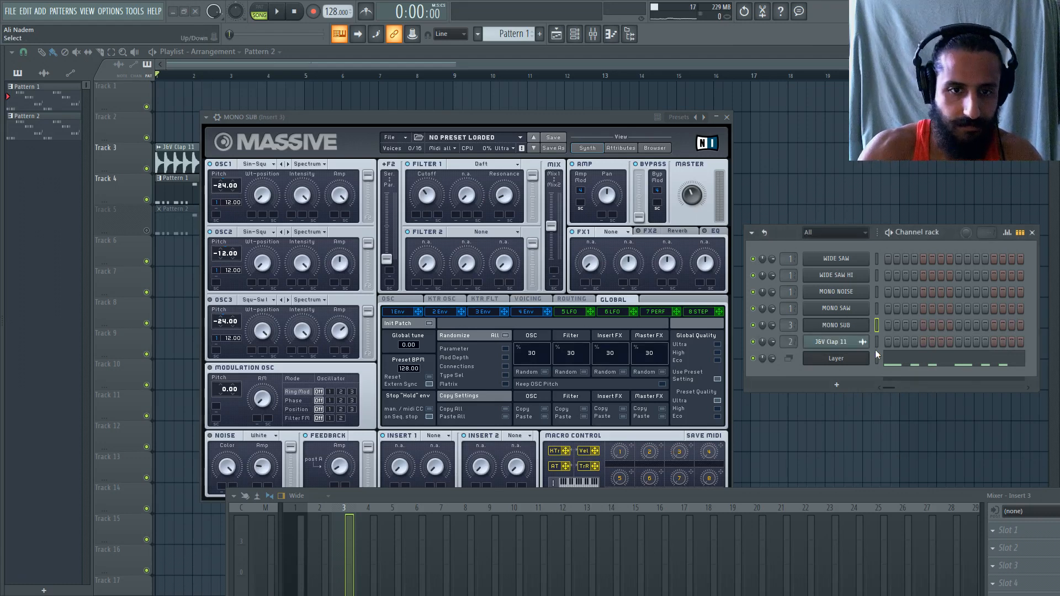
Check MONO SUB's voicing settings and review the WIDE SAW, MONO NOISE and MONO SAW channels' Massive patches.
{"action": "left_click", "coordinate": [528, 299]}
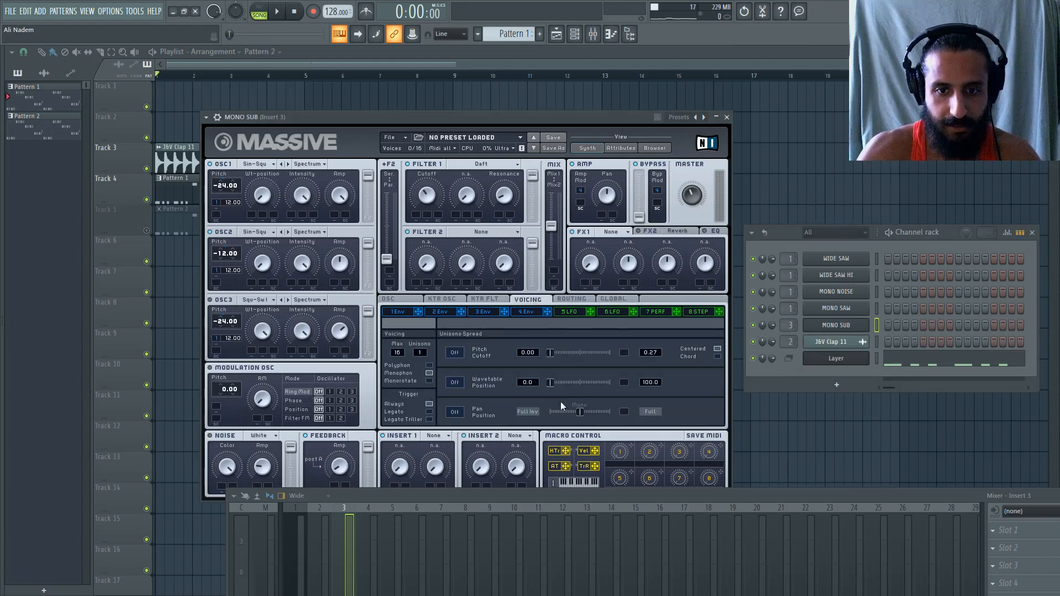
{"action": "left_click", "coordinate": [846, 329]}
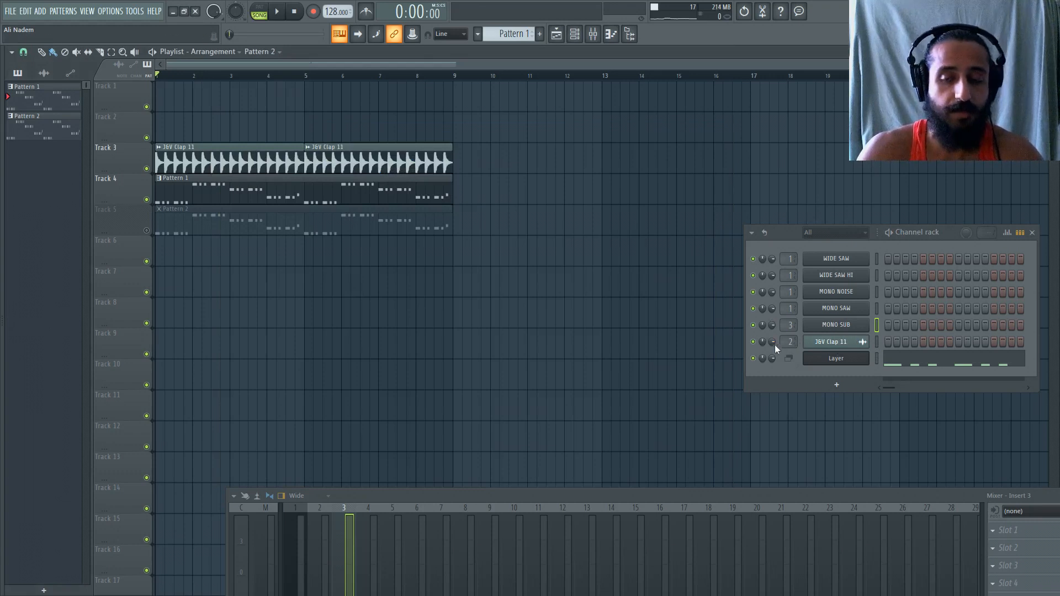
{"action": "left_click", "coordinate": [850, 259]}
{"action": "left_click", "coordinate": [851, 261]}
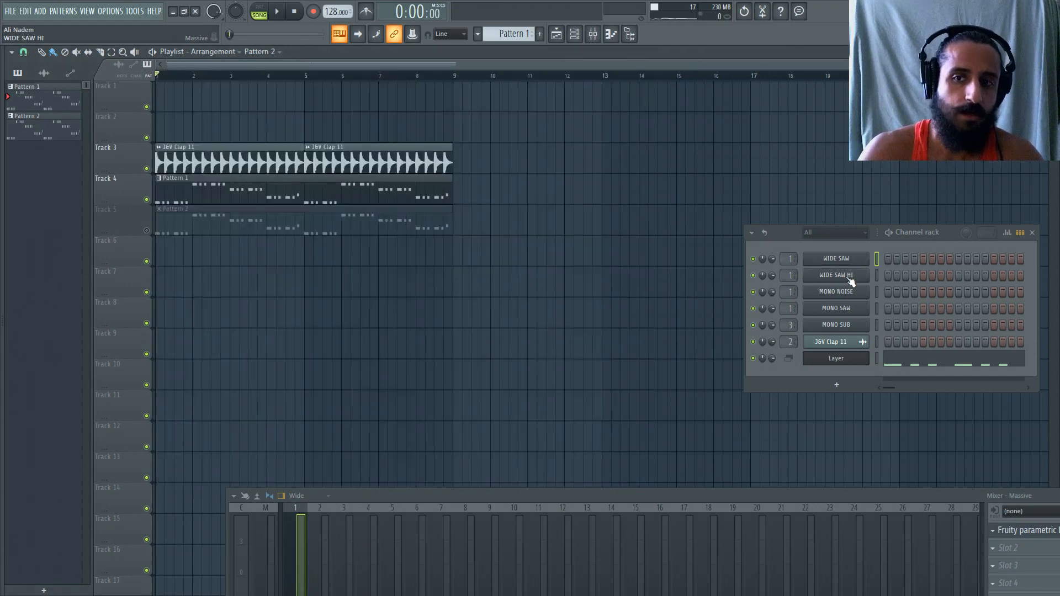
{"action": "left_click", "coordinate": [849, 298]}
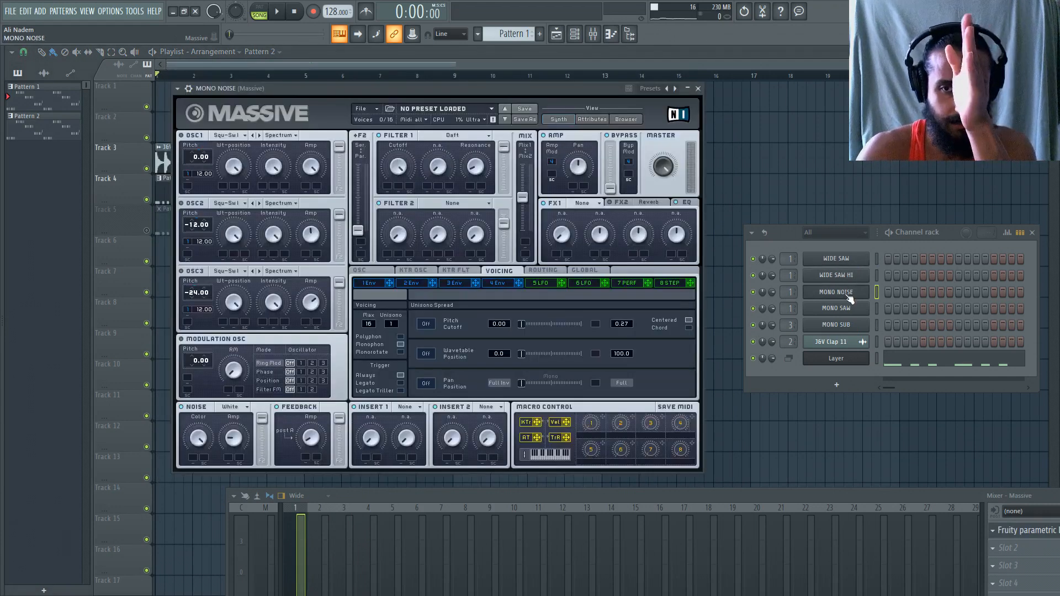
{"action": "left_click", "coordinate": [849, 299]}
{"action": "left_click", "coordinate": [847, 310]}
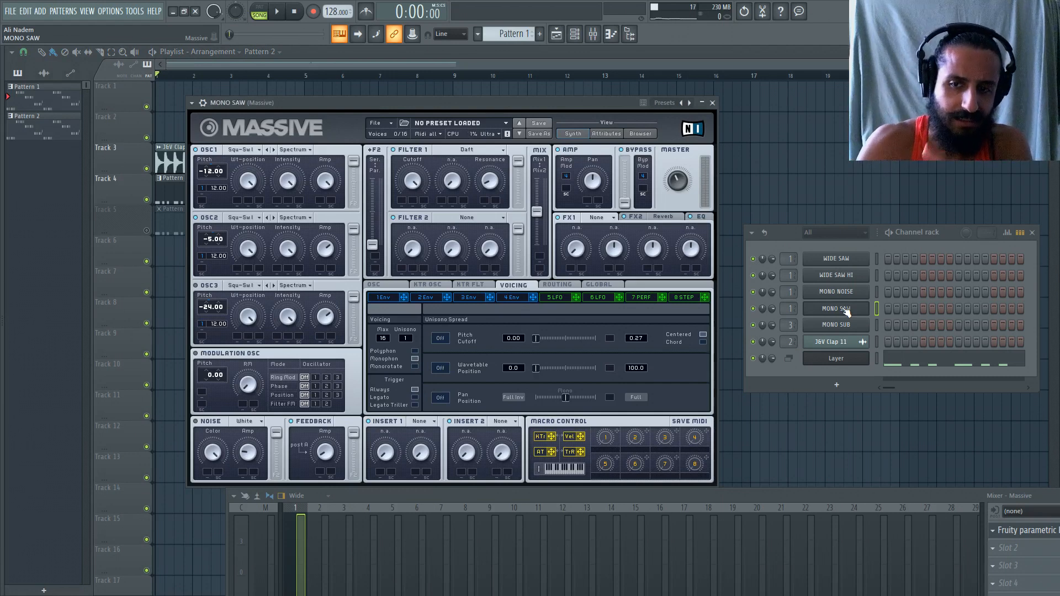
Audition notes on the MONO SAW, MONO NOISE, WIDE SAW and WIDE SAW HI channels one by one.
{"action": "key", "text": "c"}
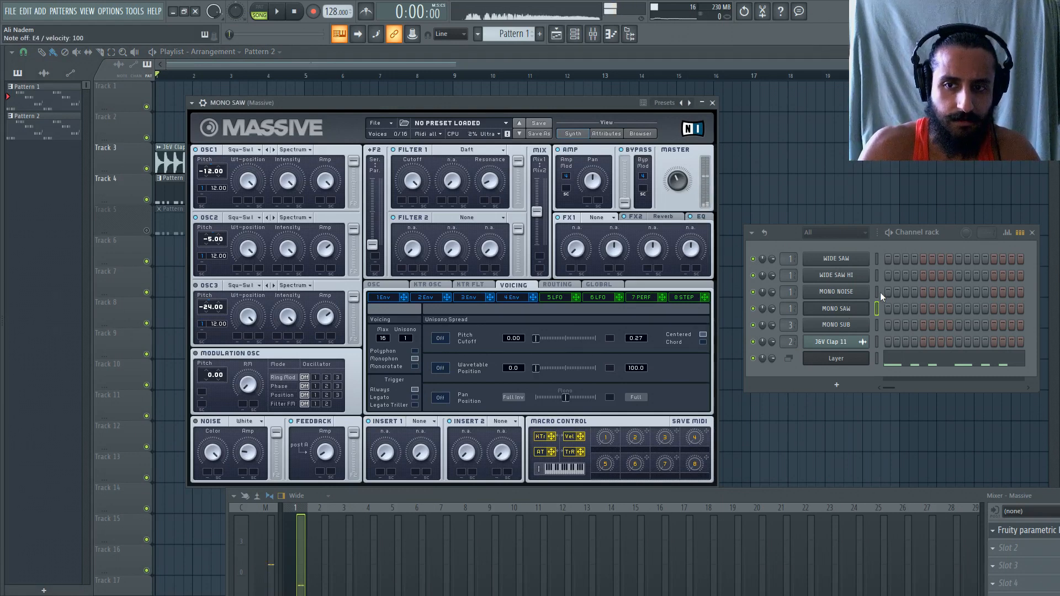
{"action": "left_click", "coordinate": [876, 291]}
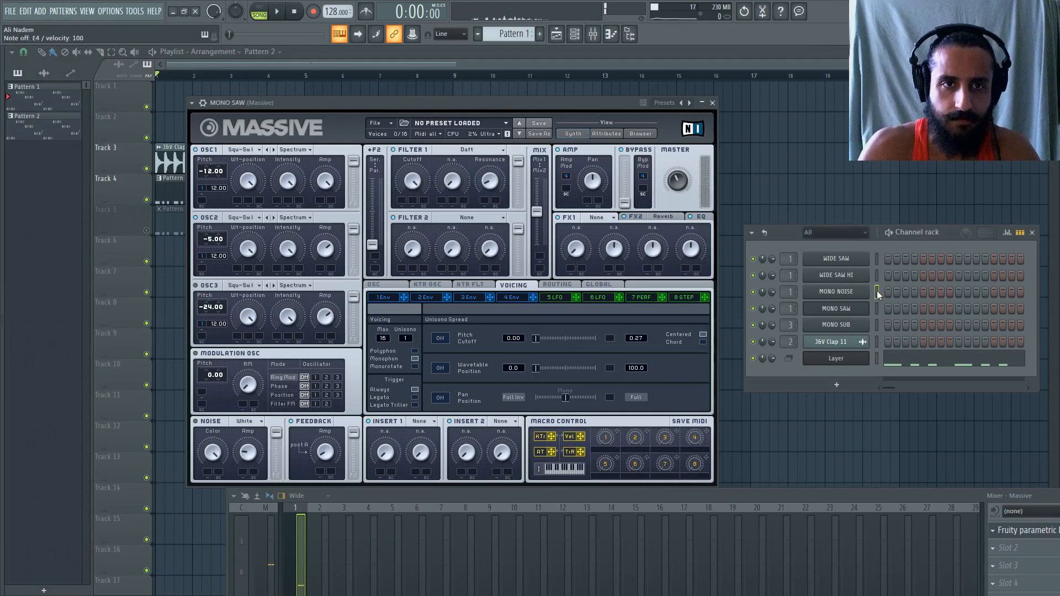
{"action": "left_click", "coordinate": [876, 259]}
{"action": "key", "text": "c"}
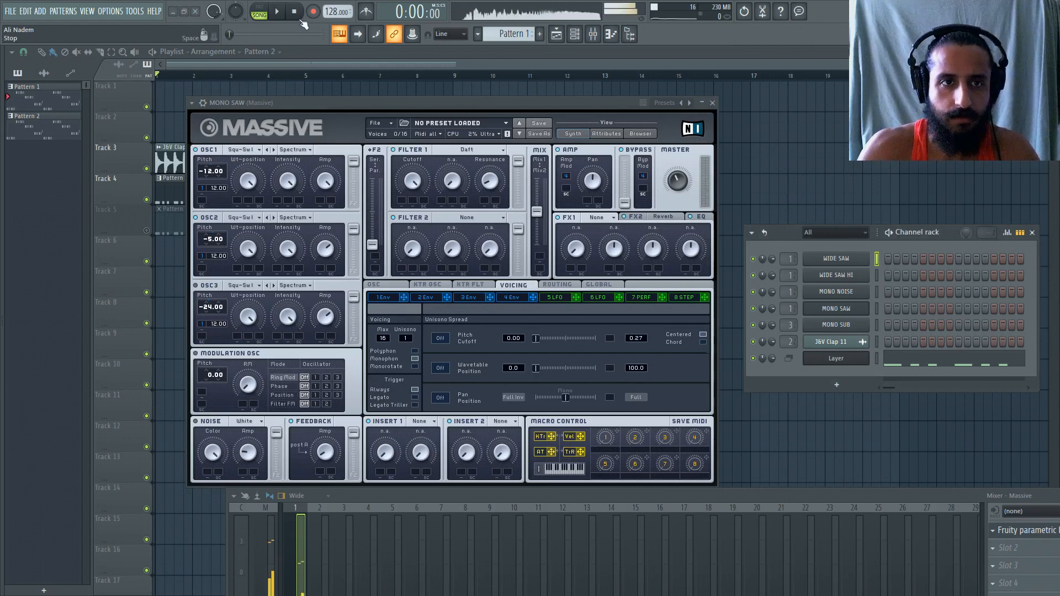
{"action": "left_click", "coordinate": [876, 275]}
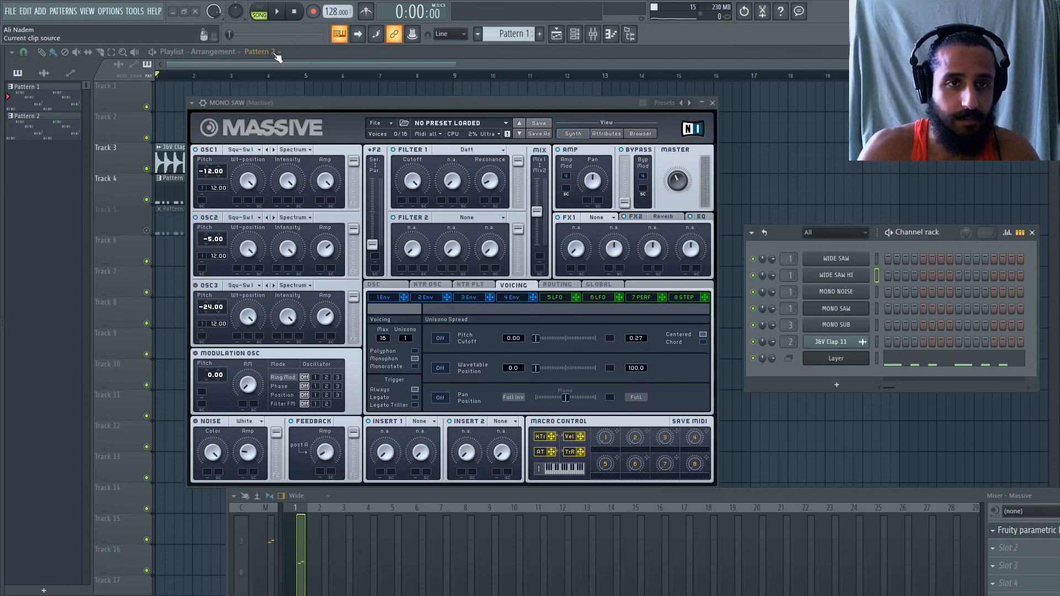
{"action": "key", "text": "c"}
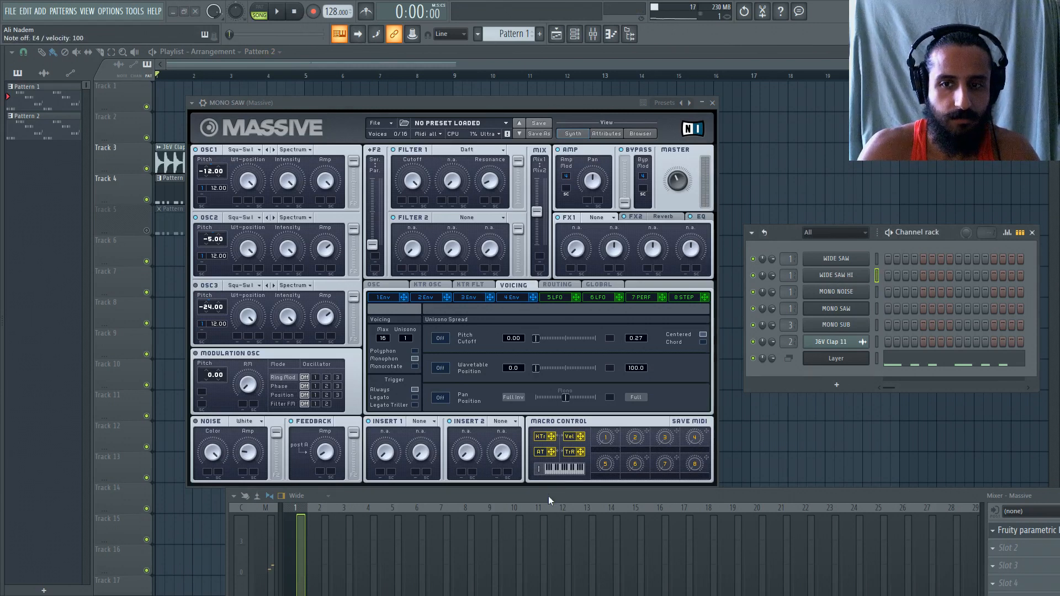
Open WIDE SAW HI's Massive patch, move the mixer clear of it and mute the WIDE SAW HI channel.
{"action": "left_click_drag", "start_coordinate": [548, 496], "coordinate": [575, 427]}
{"action": "left_click", "coordinate": [834, 275]}
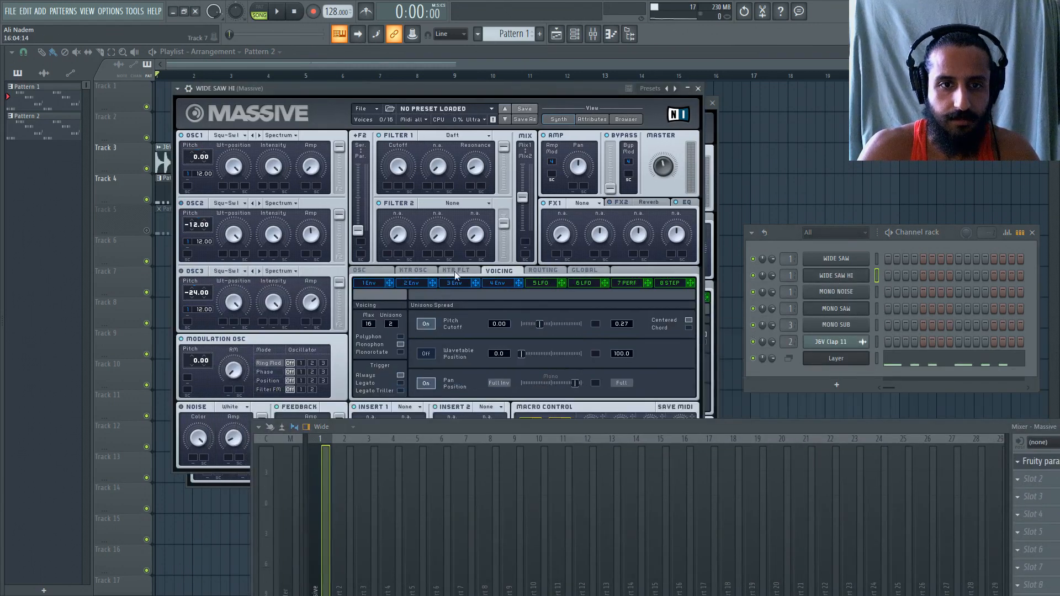
{"action": "left_click_drag", "start_coordinate": [438, 430], "coordinate": [459, 513]}
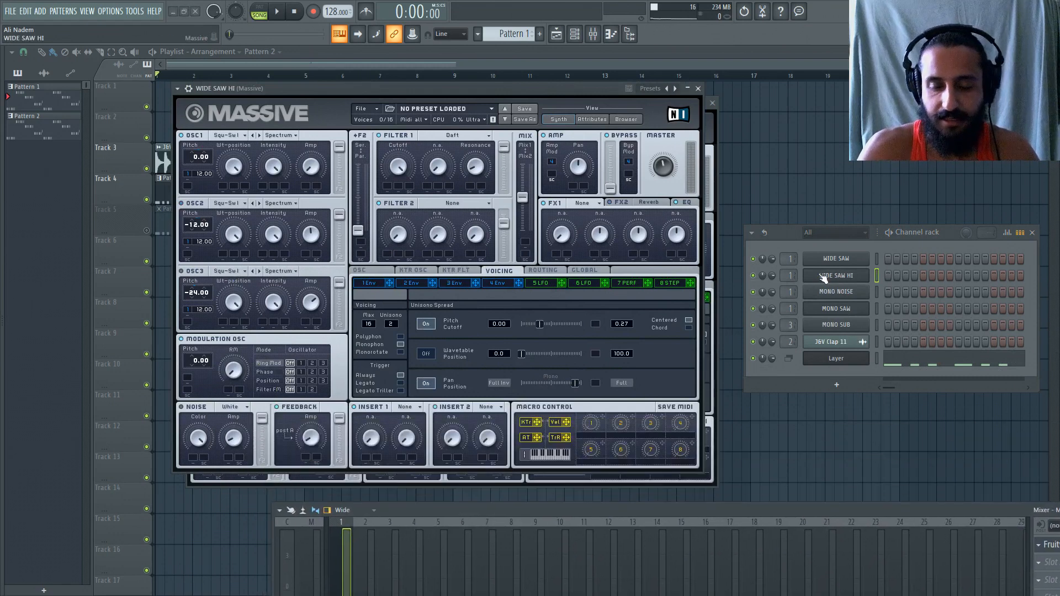
{"action": "left_click", "coordinate": [752, 276]}
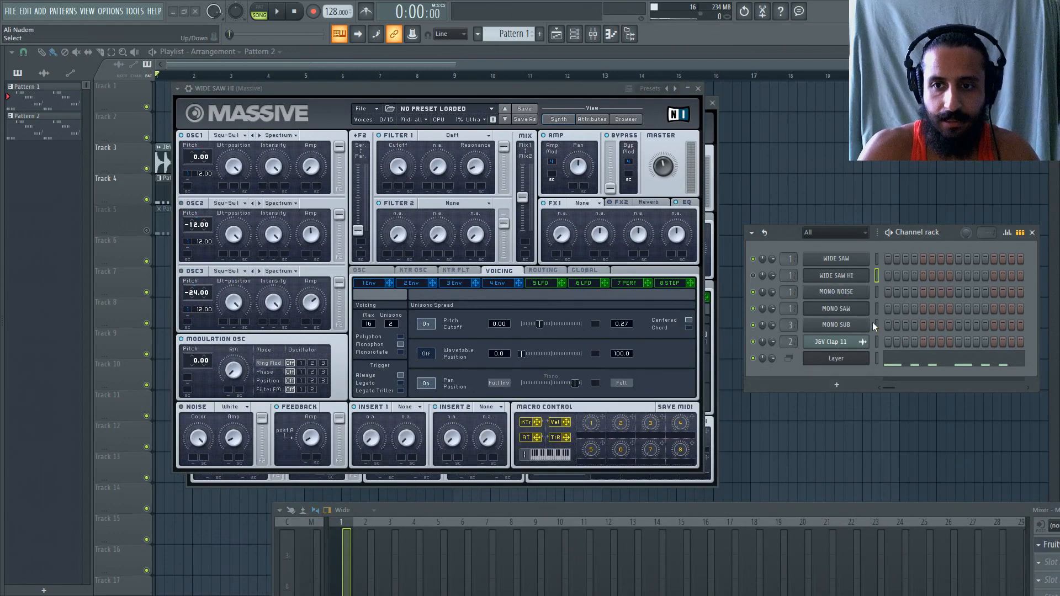
Audition the MONO SUB channel and bring the playlist back into view.
{"action": "left_click", "coordinate": [875, 325]}
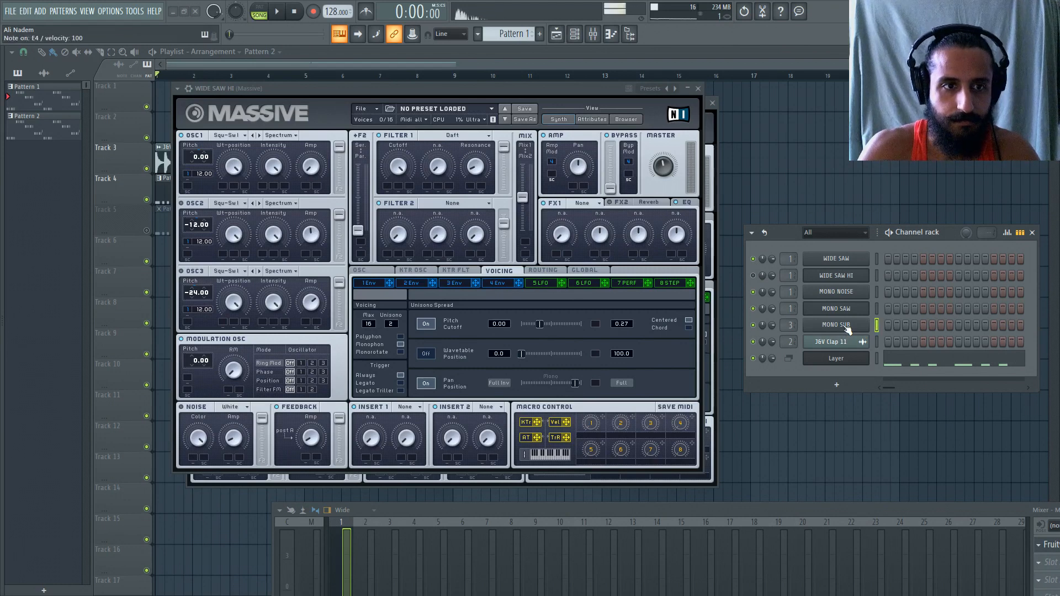
{"action": "scroll", "coordinate": [789, 342], "scroll_direction": "up", "scroll_amount": 1}
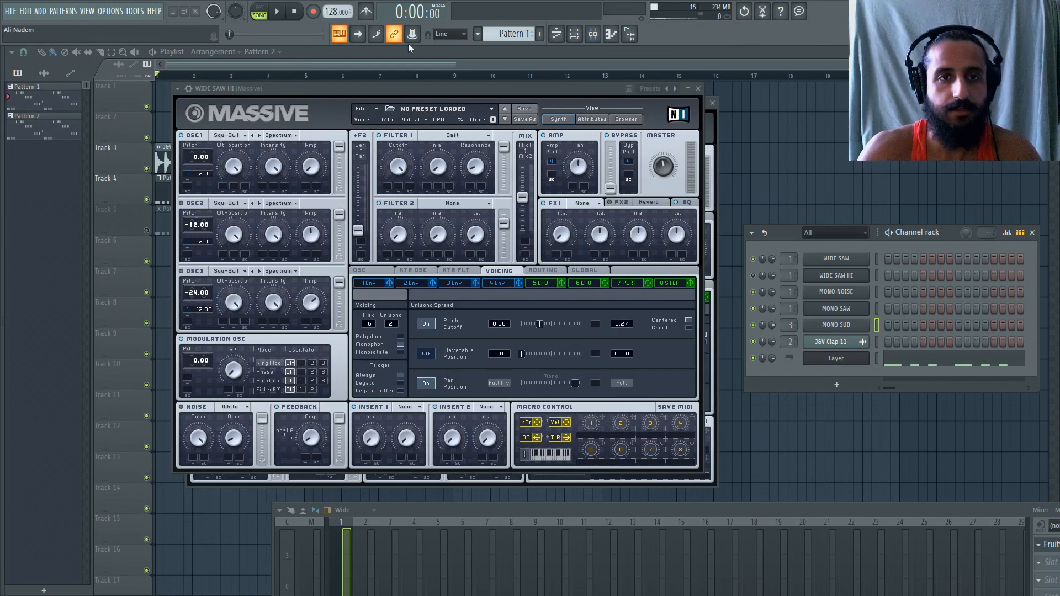
{"action": "left_click", "coordinate": [393, 53]}
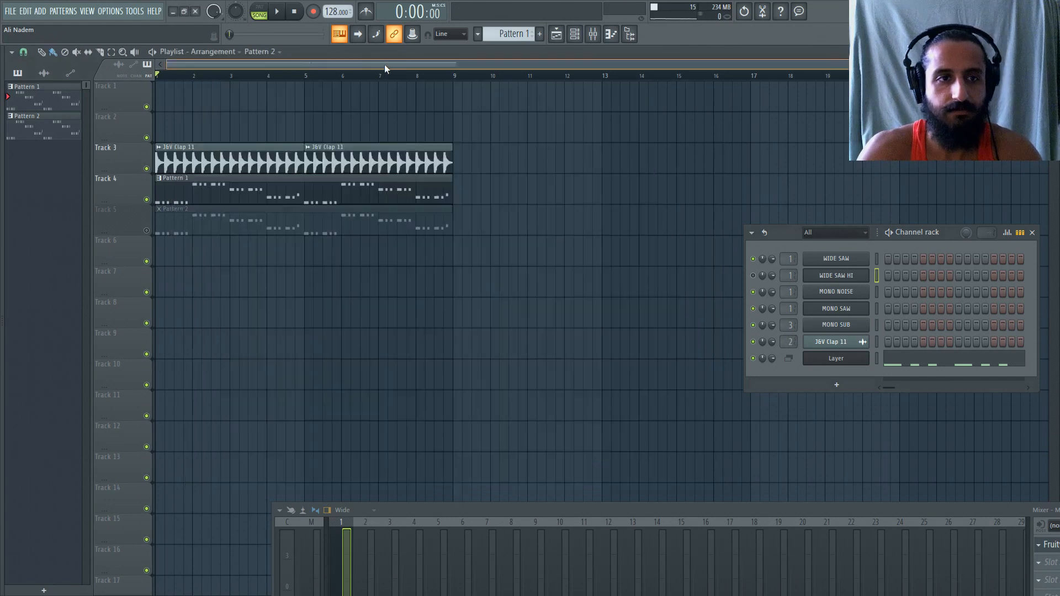
Unmute Track 5, mute Track 4 and play the arrangement to hear Pattern 2 without the layers.
{"action": "left_click", "coordinate": [147, 230]}
{"action": "left_click", "coordinate": [146, 199]}
{"action": "key", "text": "space"}
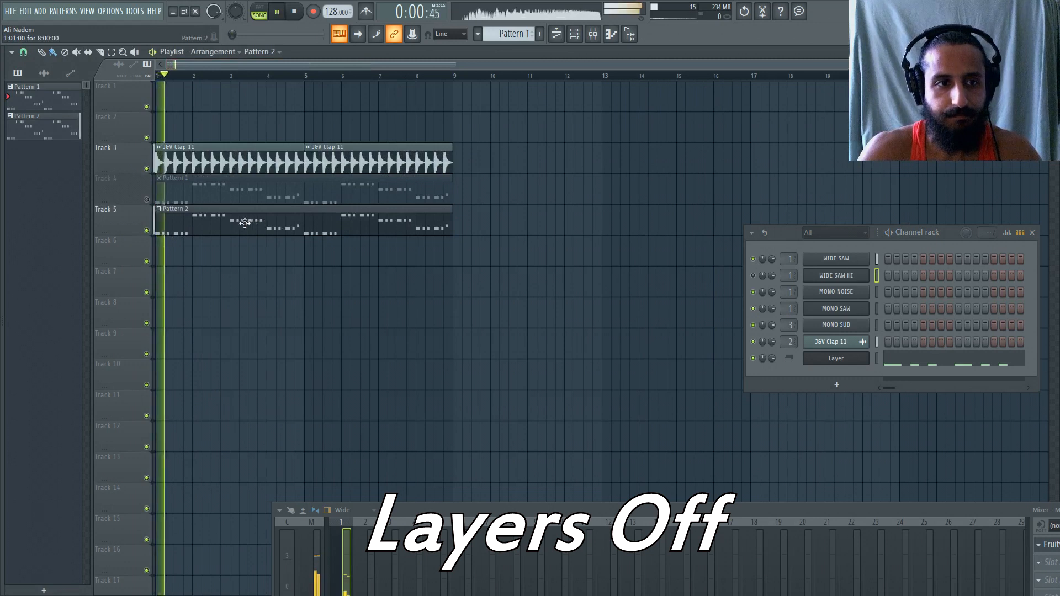
{"action": "left_click", "coordinate": [224, 185]}
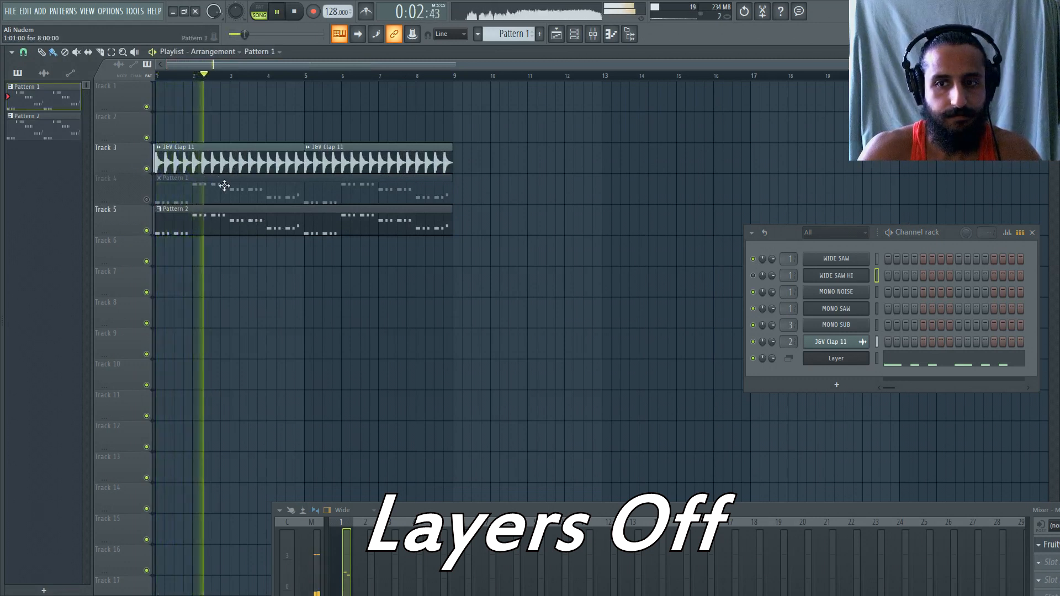
{"action": "key", "text": "space"}
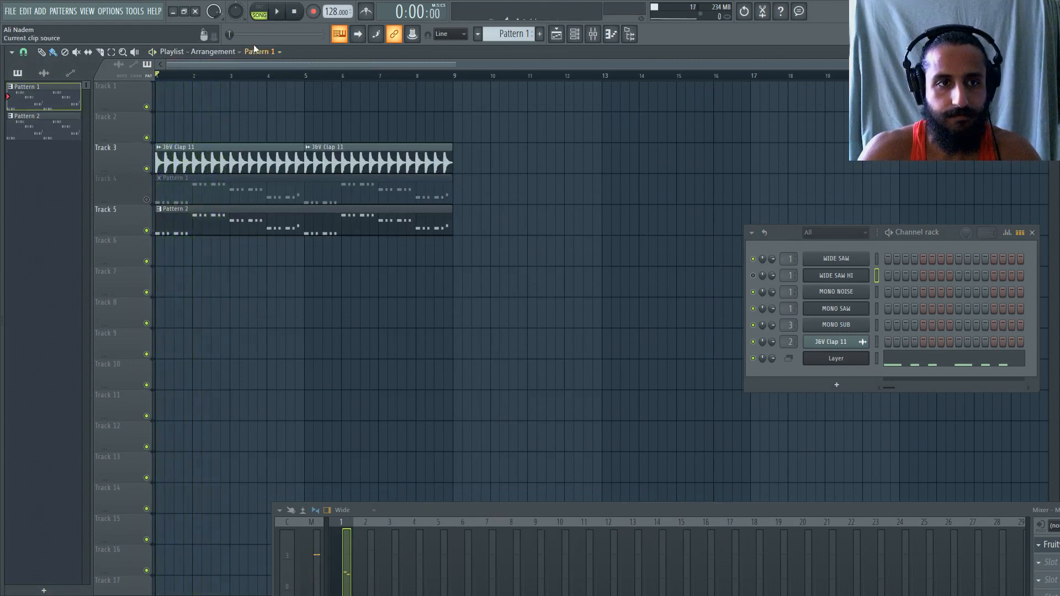
Unmute Track 4, mute Track 5 and play the arrangement to hear the layered Pattern 1.
{"action": "left_click", "coordinate": [146, 200]}
{"action": "left_click", "coordinate": [146, 230]}
{"action": "key", "text": "space"}
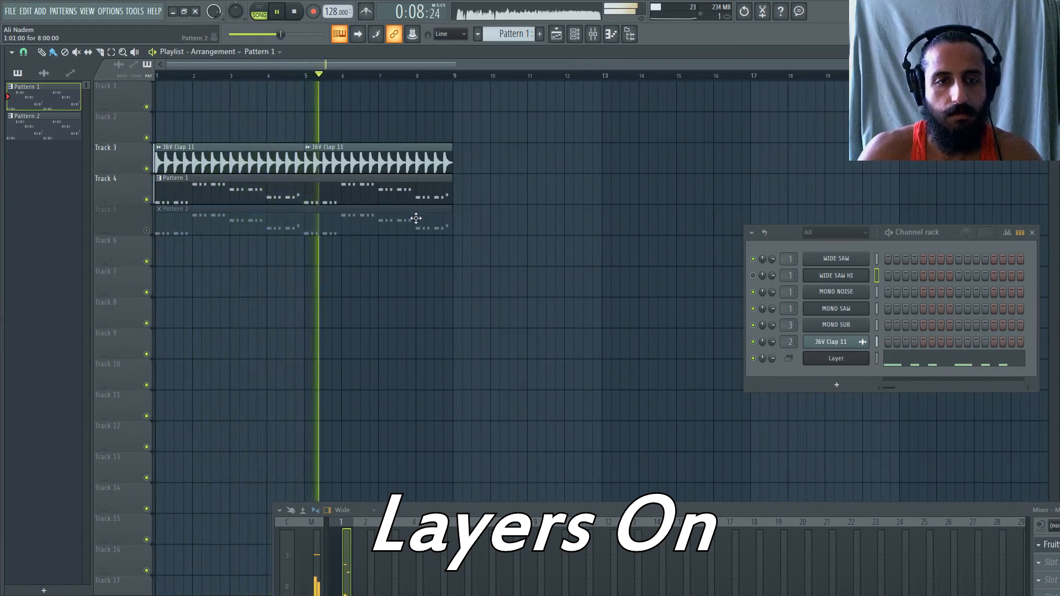
{"action": "key", "text": "space"}
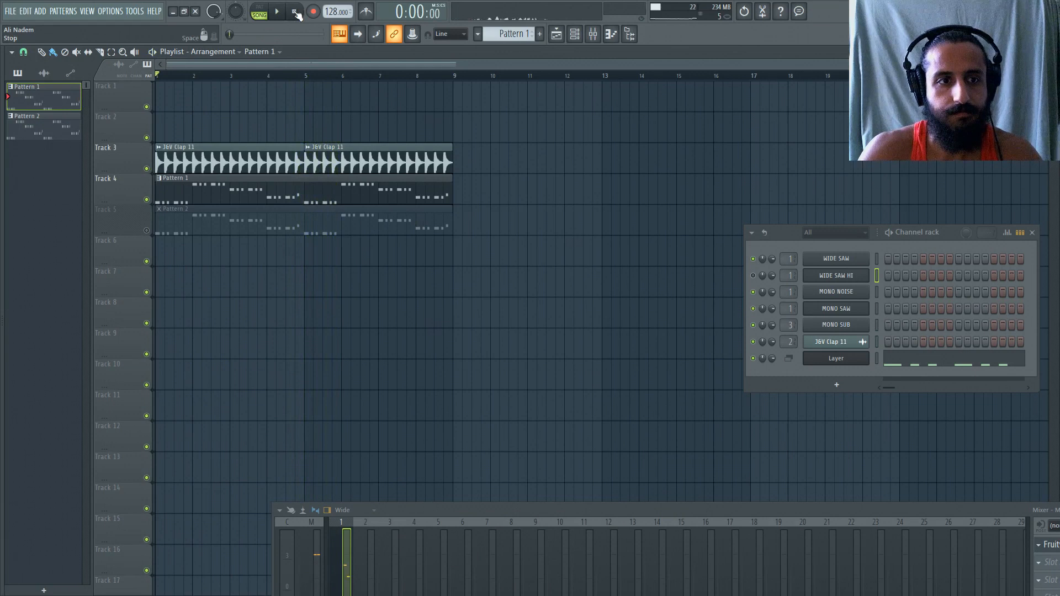
Switch back to Pattern 2 by unmuting Track 5 and muting Track 4, and play it again for comparison.
{"action": "left_click", "coordinate": [147, 230]}
{"action": "left_click", "coordinate": [147, 200]}
{"action": "key", "text": "space"}
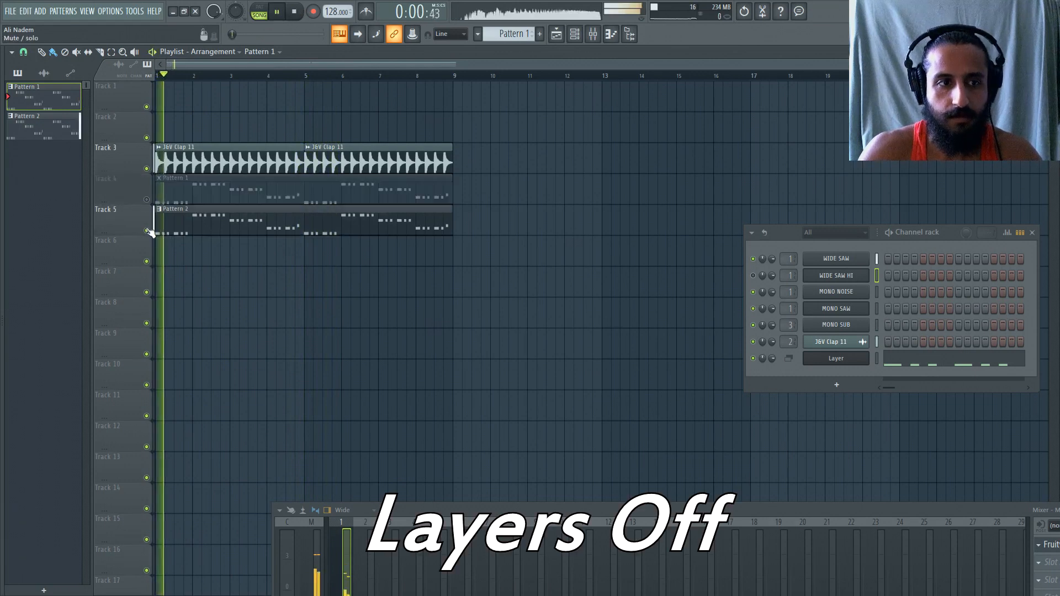
{"action": "left_click", "coordinate": [294, 13]}
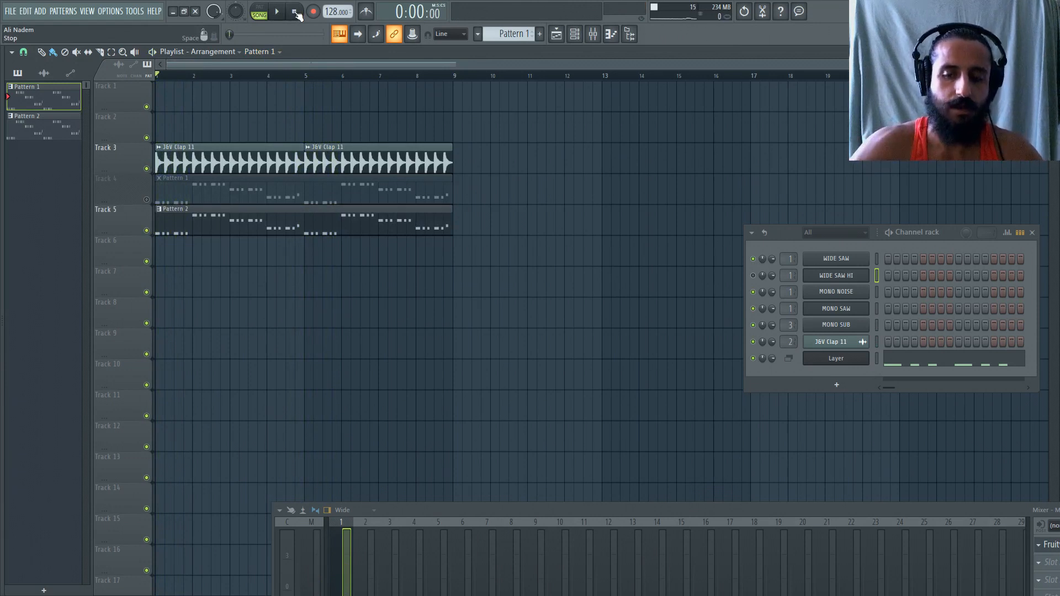
Solo Track 4 in the playlist and open the Massive insert's Fruity parametric EQ 2 as a detached window above the mixer.
{"action": "left_click_drag", "start_coordinate": [569, 508], "coordinate": [449, 354]}
{"action": "left_click", "coordinate": [956, 395]}
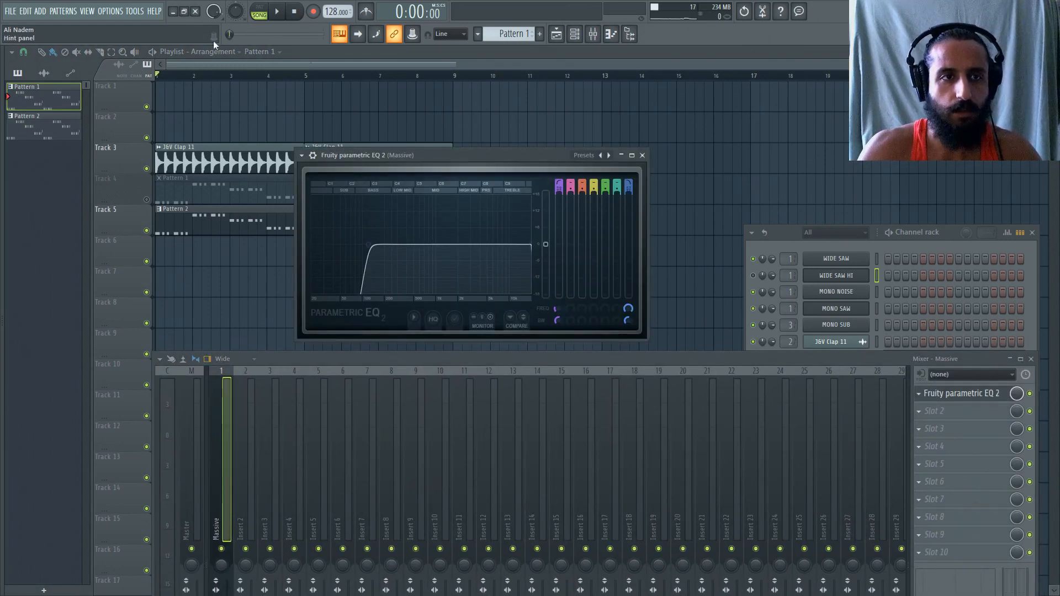
{"action": "right_click", "coordinate": [148, 200]}
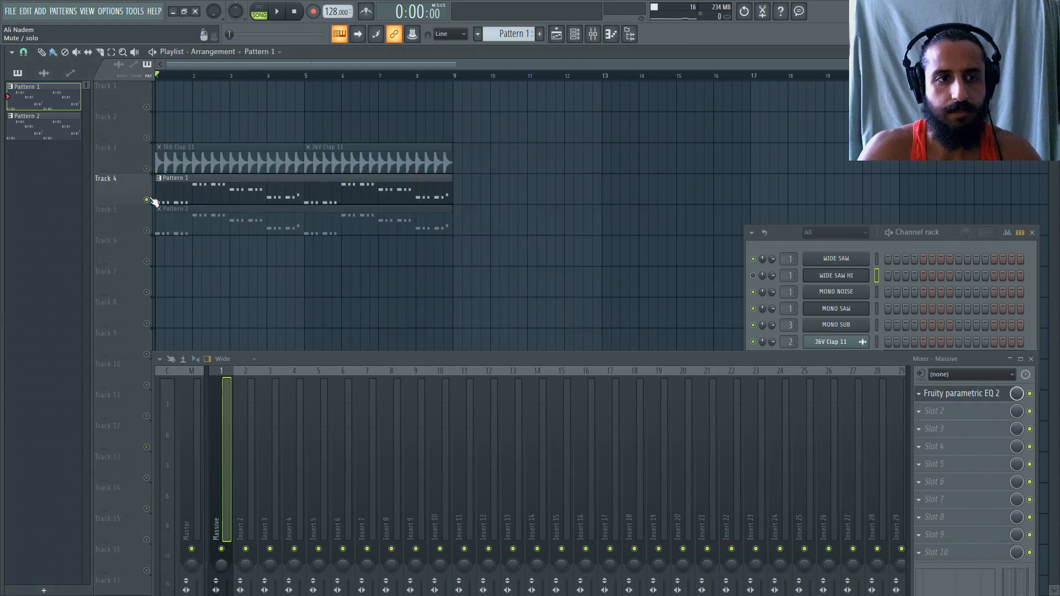
{"action": "left_click", "coordinate": [948, 394]}
{"action": "left_click", "coordinate": [302, 156]}
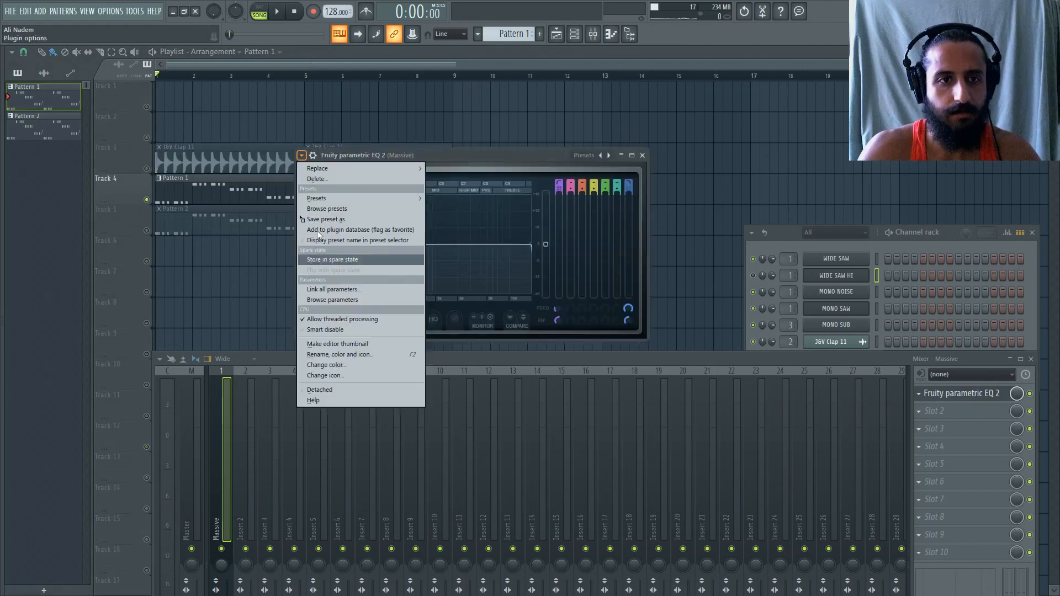
{"action": "left_click", "coordinate": [340, 390]}
{"action": "left_click_drag", "start_coordinate": [402, 154], "coordinate": [350, 110]}
Play the arrangement, alternately soloing Track 5 and Track 4 to compare their spectra in the EQ, ending on Track 4, and close the EQ.
{"action": "key", "text": "space"}
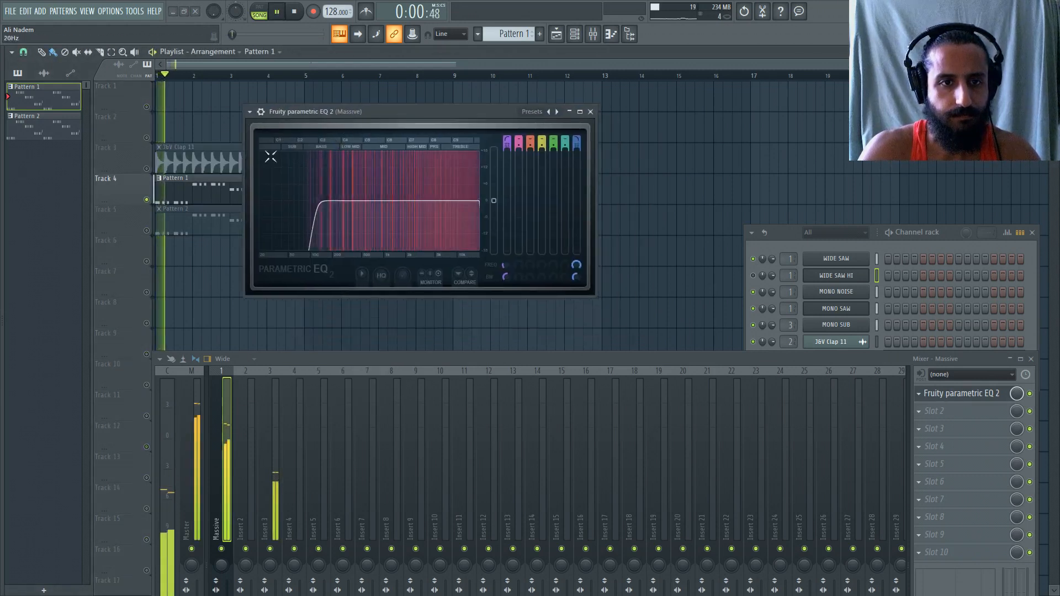
{"action": "right_click", "coordinate": [148, 231]}
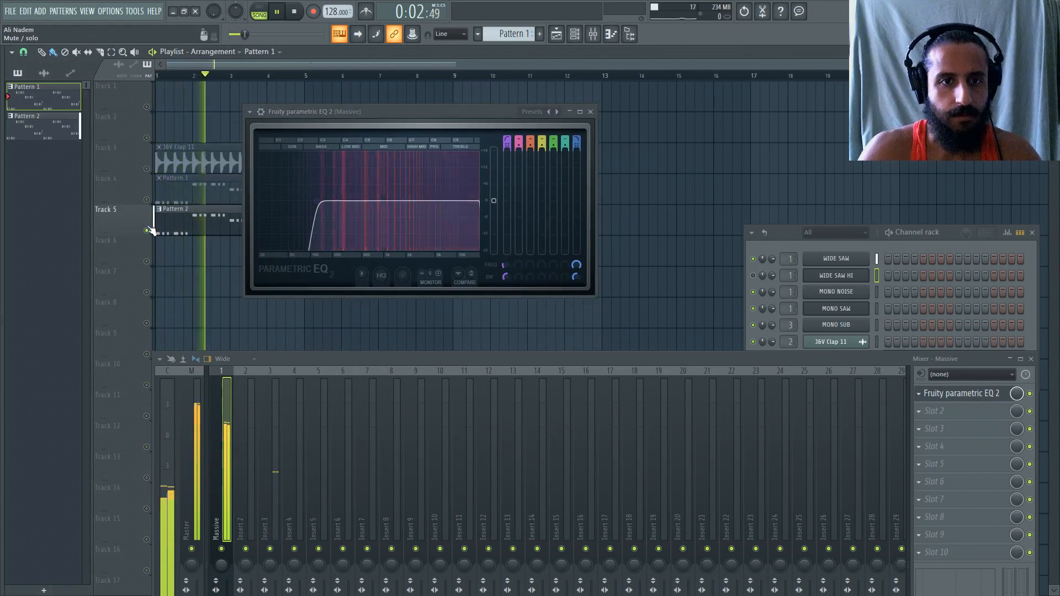
{"action": "right_click", "coordinate": [147, 200]}
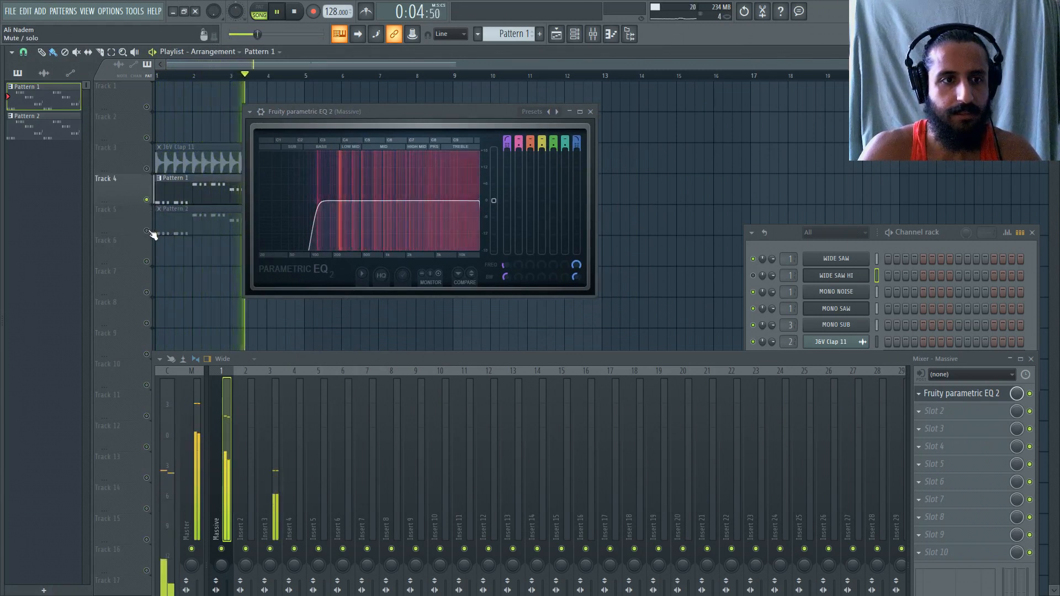
{"action": "right_click", "coordinate": [147, 230]}
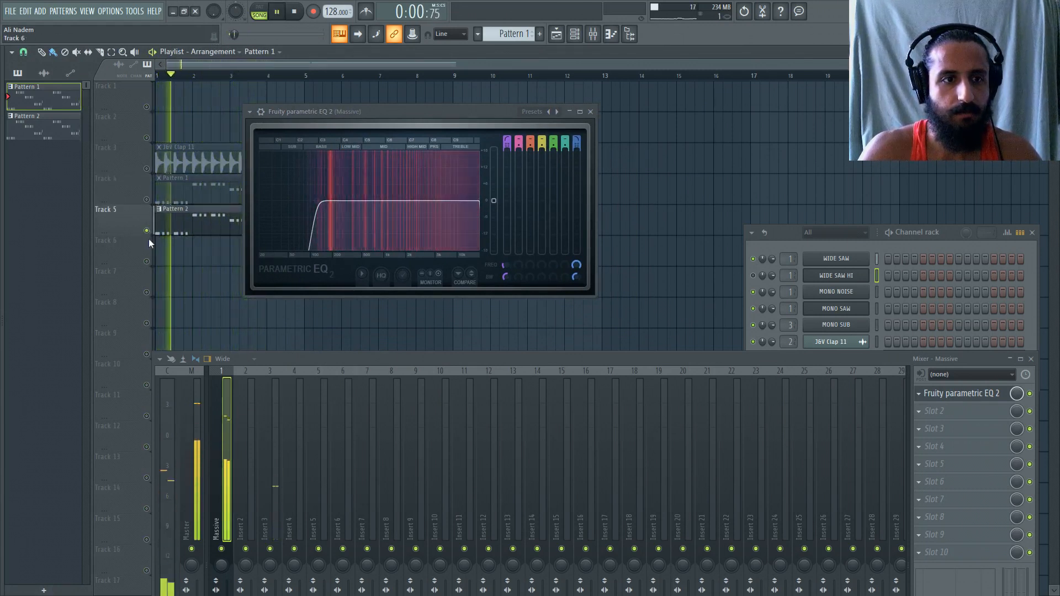
{"action": "right_click", "coordinate": [147, 200]}
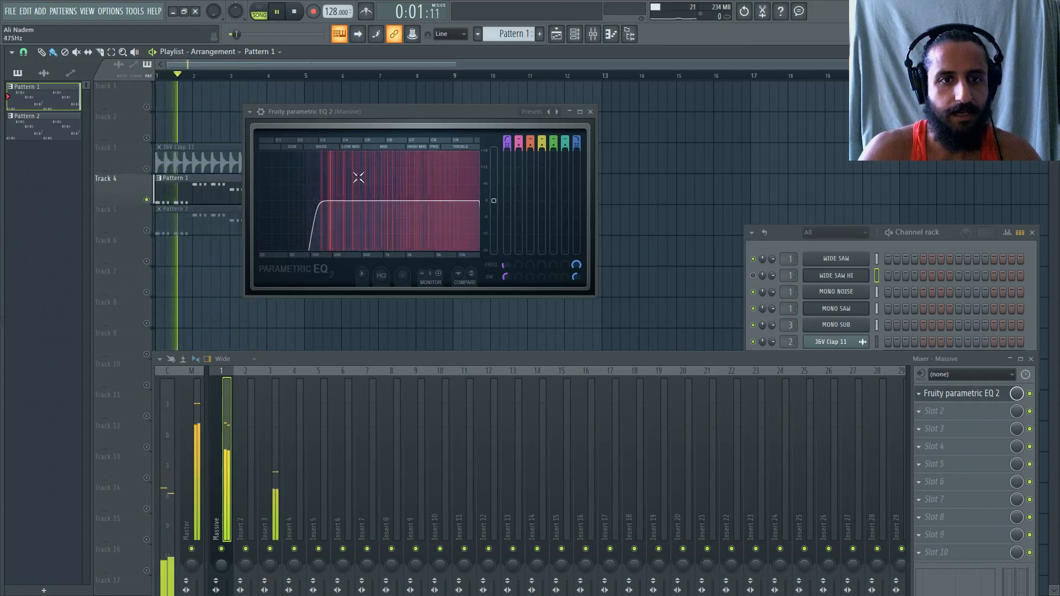
{"action": "key", "text": "space"}
{"action": "left_click", "coordinate": [589, 112]}
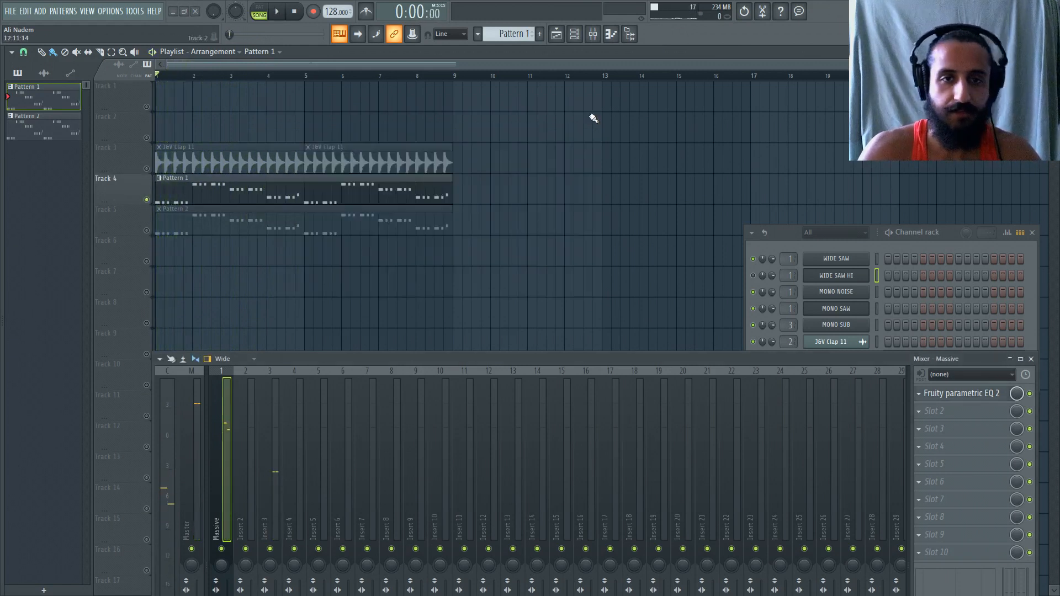